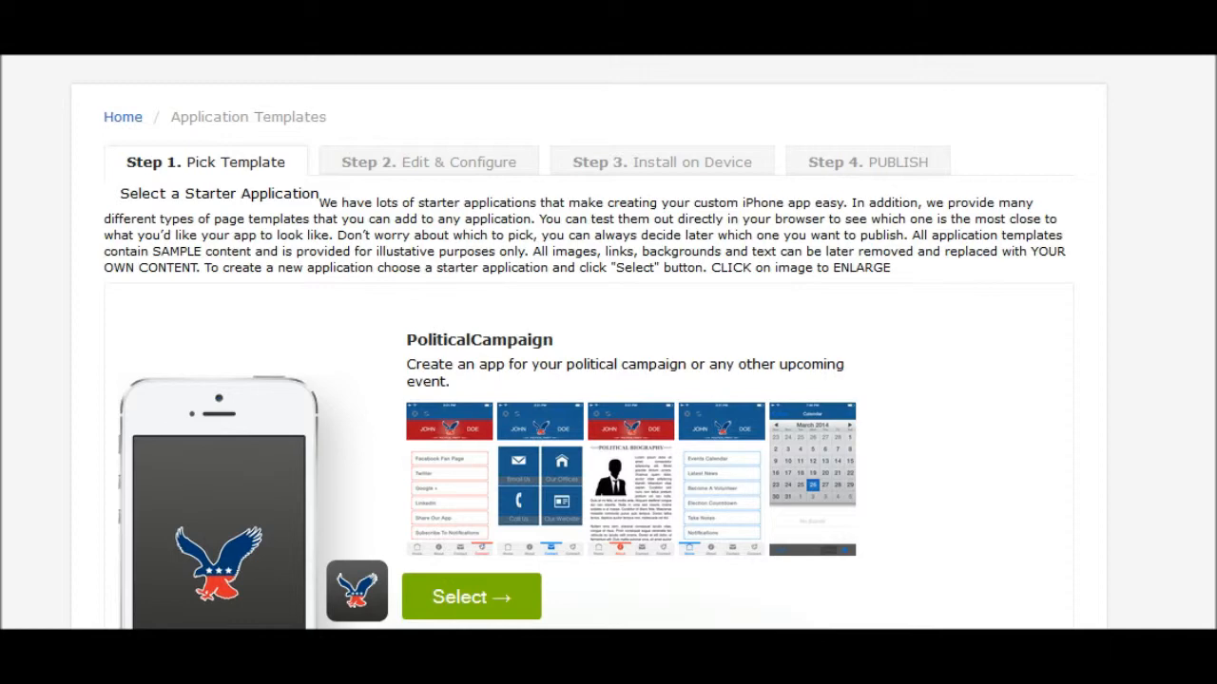
# - Scroll down the template gallery and go to page 2, where the PublicEvent template appears
pyautogui.scroll(-2, 280, 429)
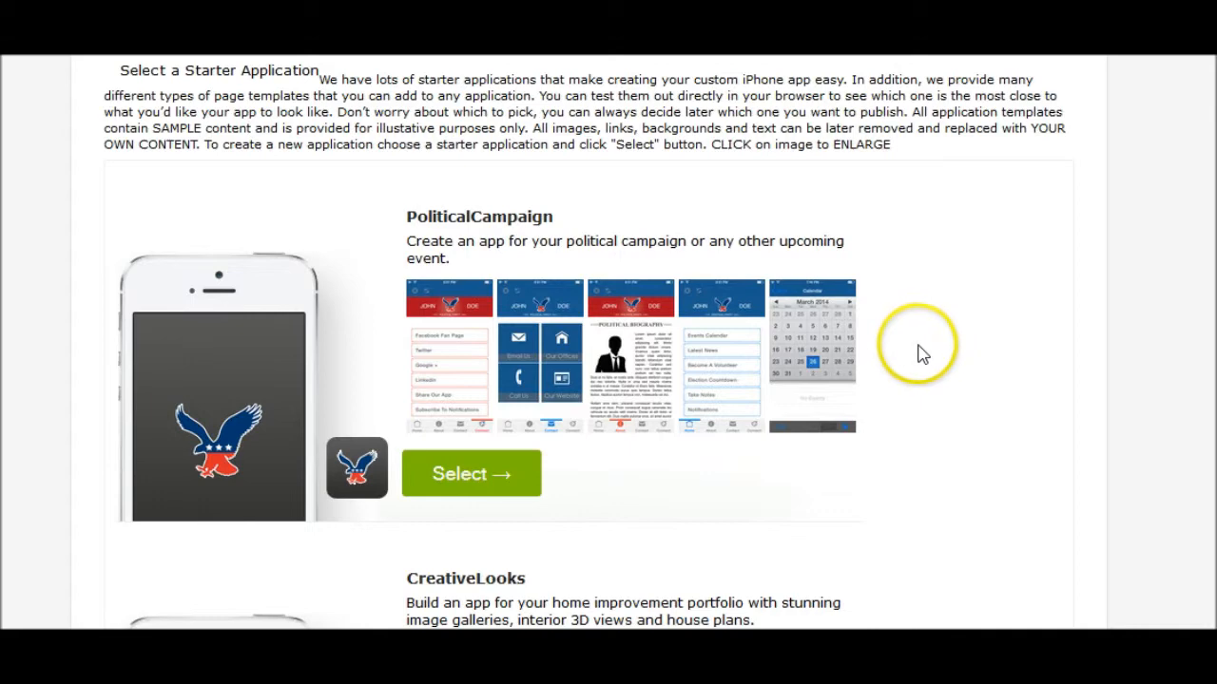
pyautogui.scroll(-4, 920, 356)
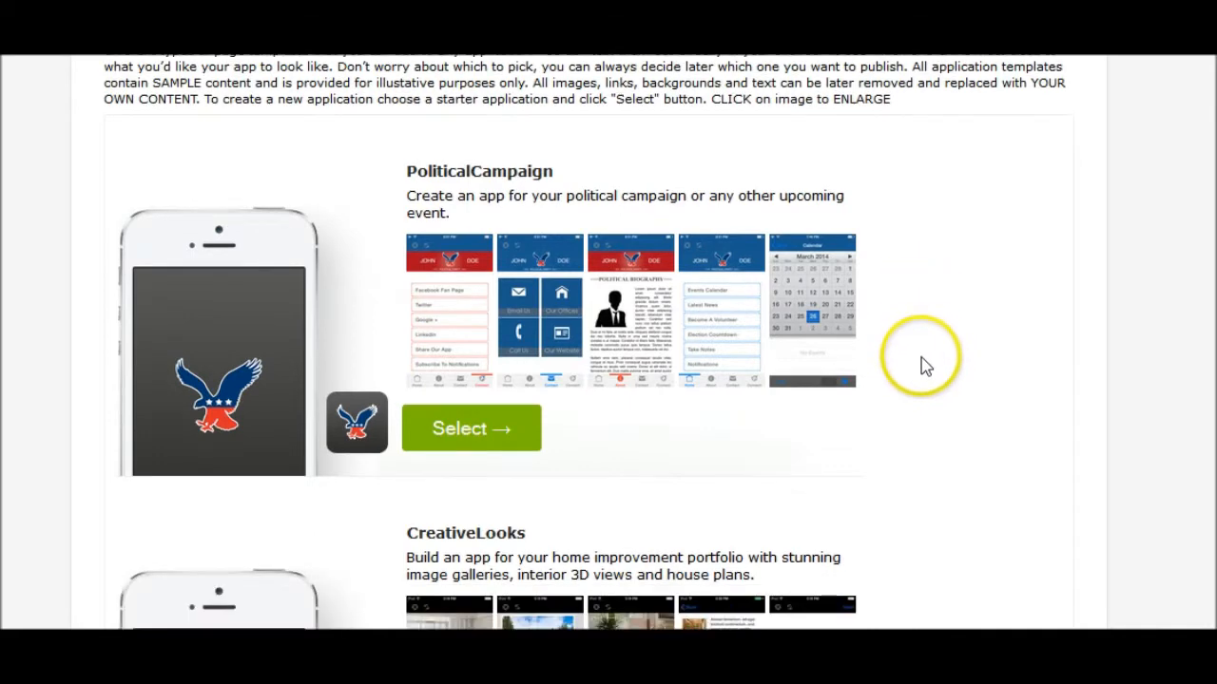
pyautogui.scroll(-7, 920, 357)
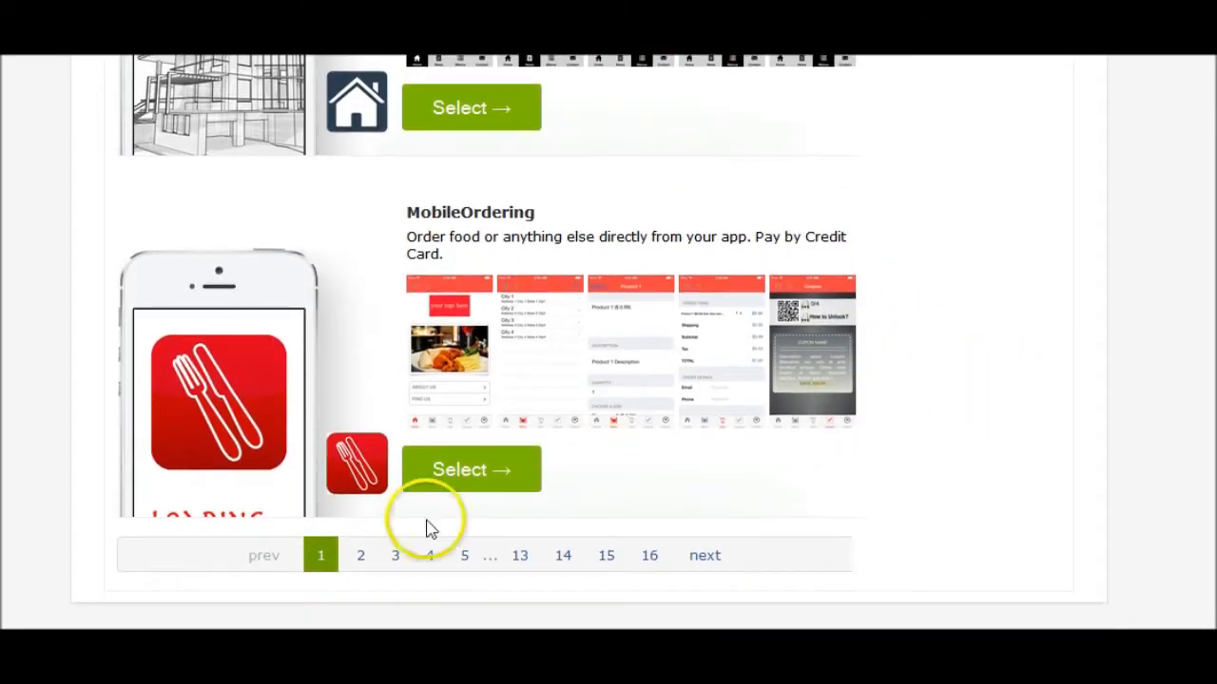
pyautogui.click(363, 566)
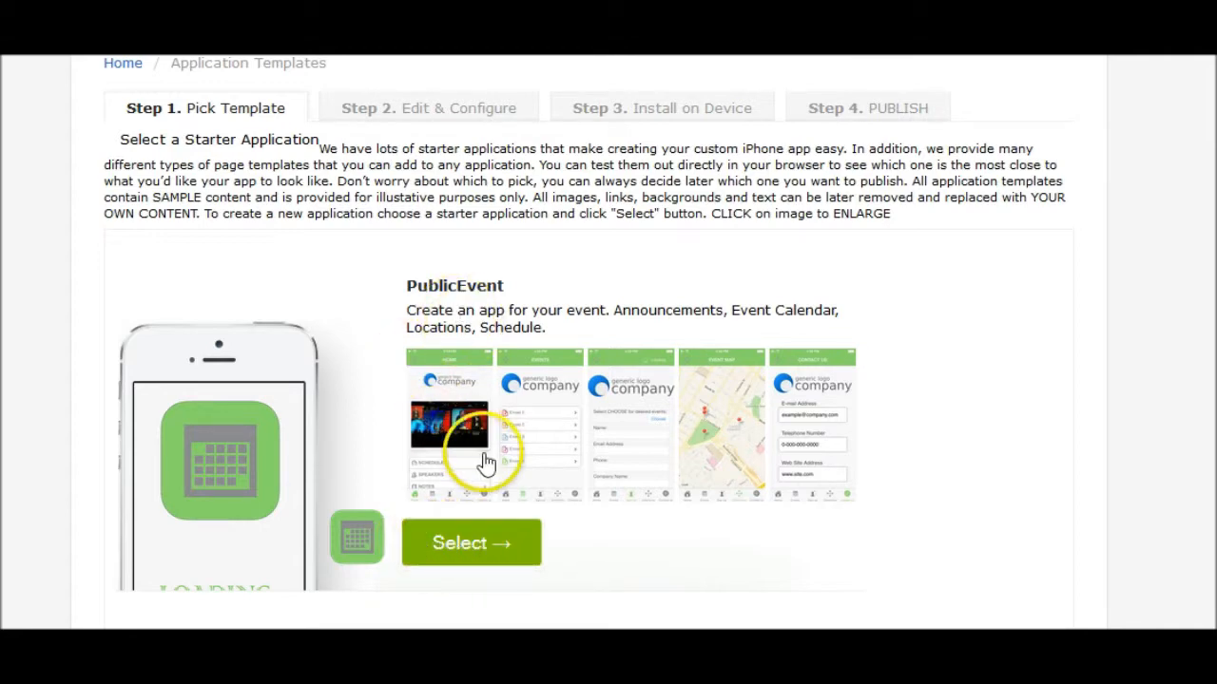
# - Select the PublicEvent template and scroll through its preview page
pyautogui.click(461, 546)
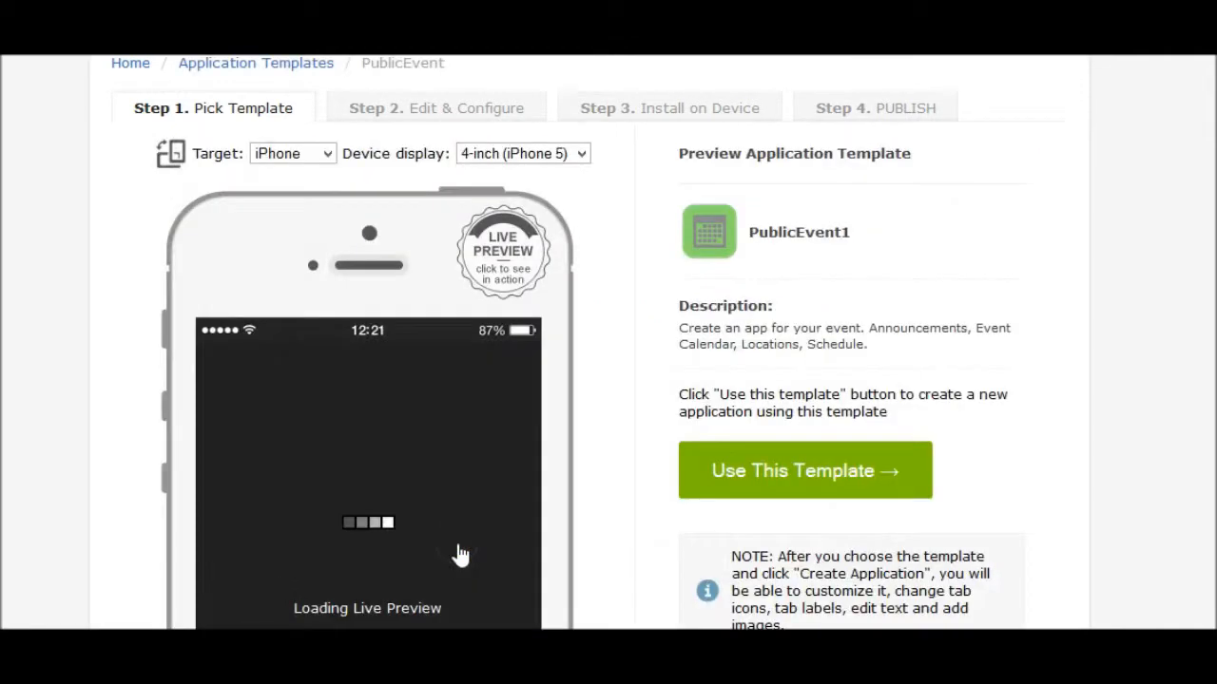
pyautogui.scroll(-3, 600, 459)
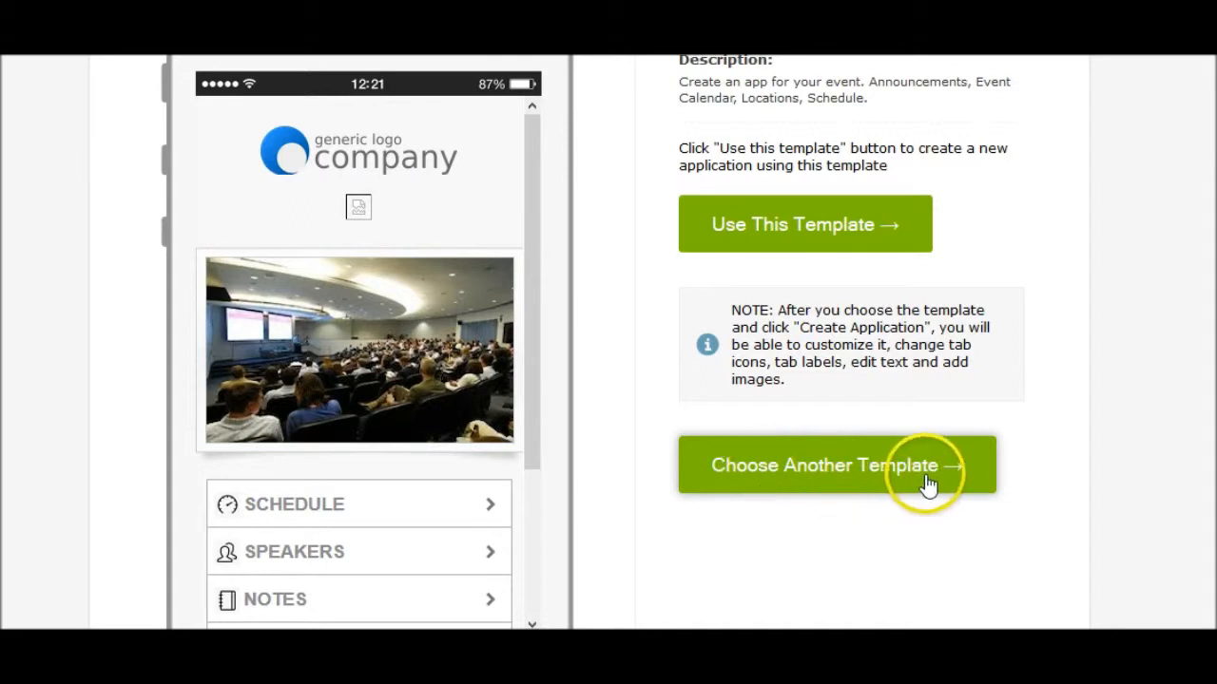
# - Use the PublicEvent template and replace application ID PublicEvent5 with ChicagoMarathon2014
pyautogui.click(767, 238)
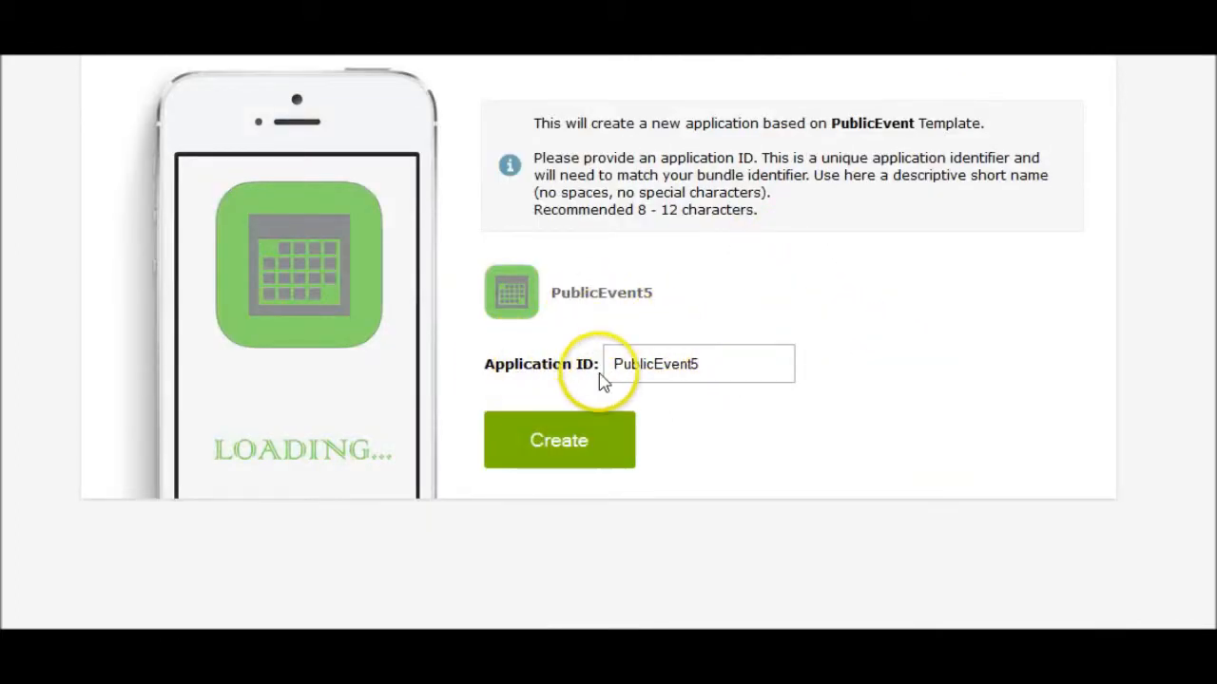
pyautogui.click(712, 364)
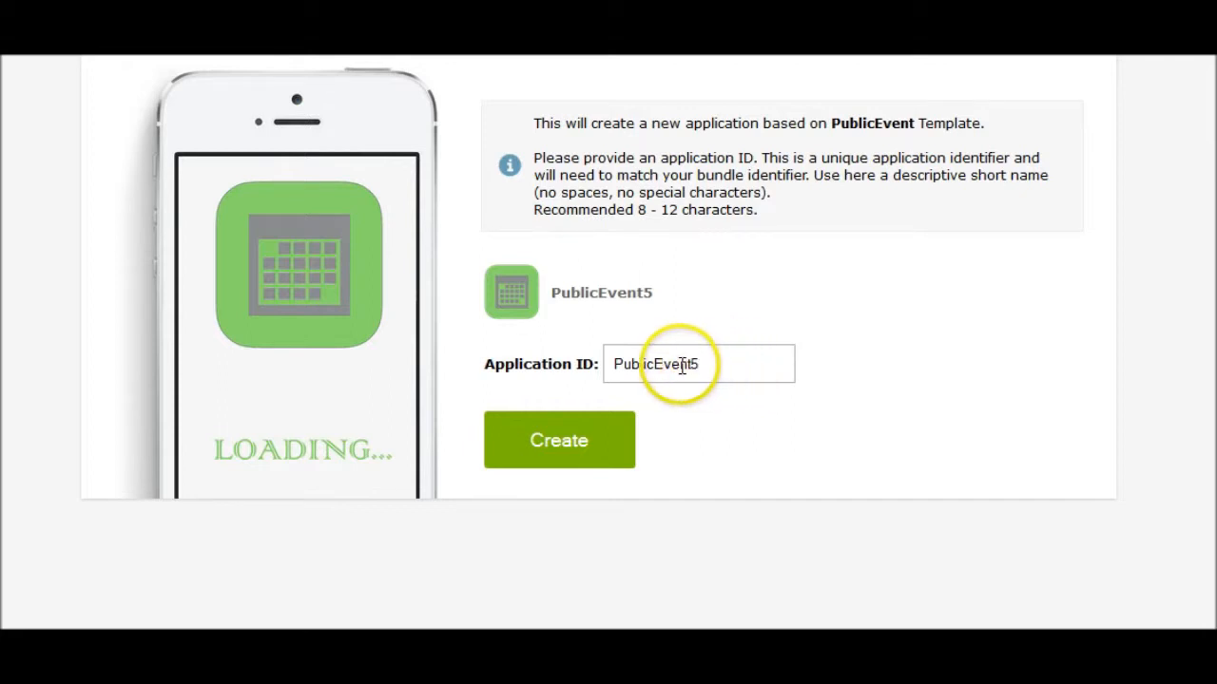
pyautogui.moveTo(711, 369); pyautogui.dragTo(543, 347)
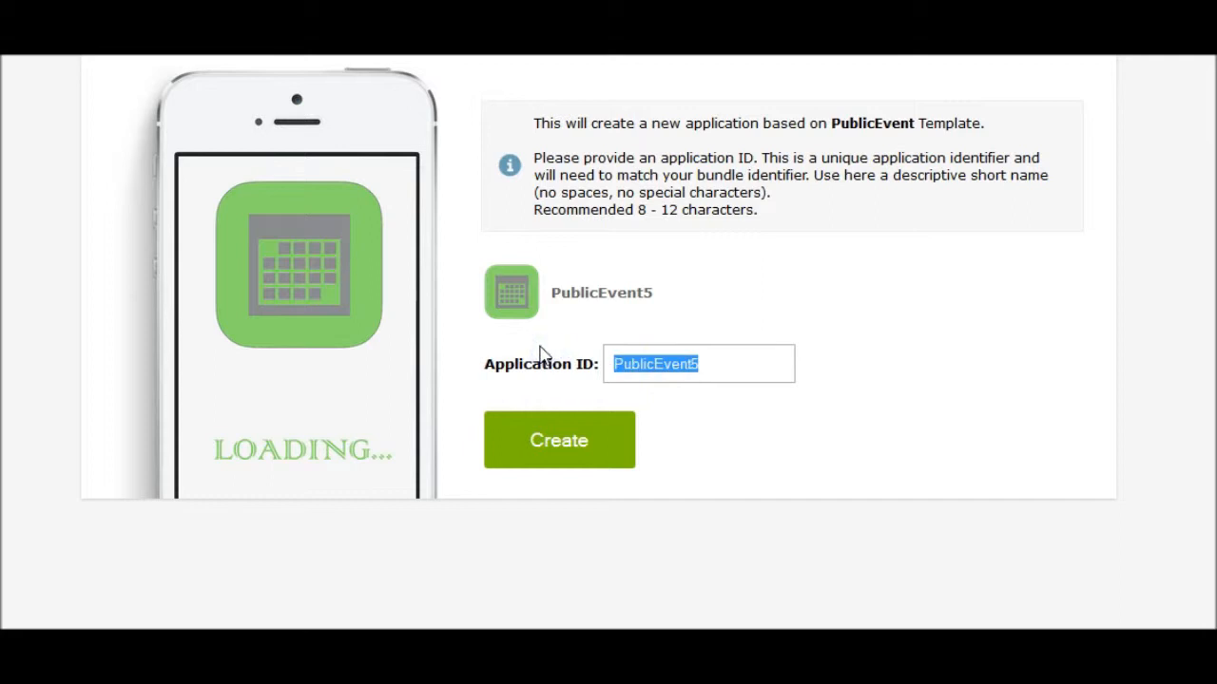
pyautogui.write('M')
pyautogui.press('BackSpace')
pyautogui.write('Chi')
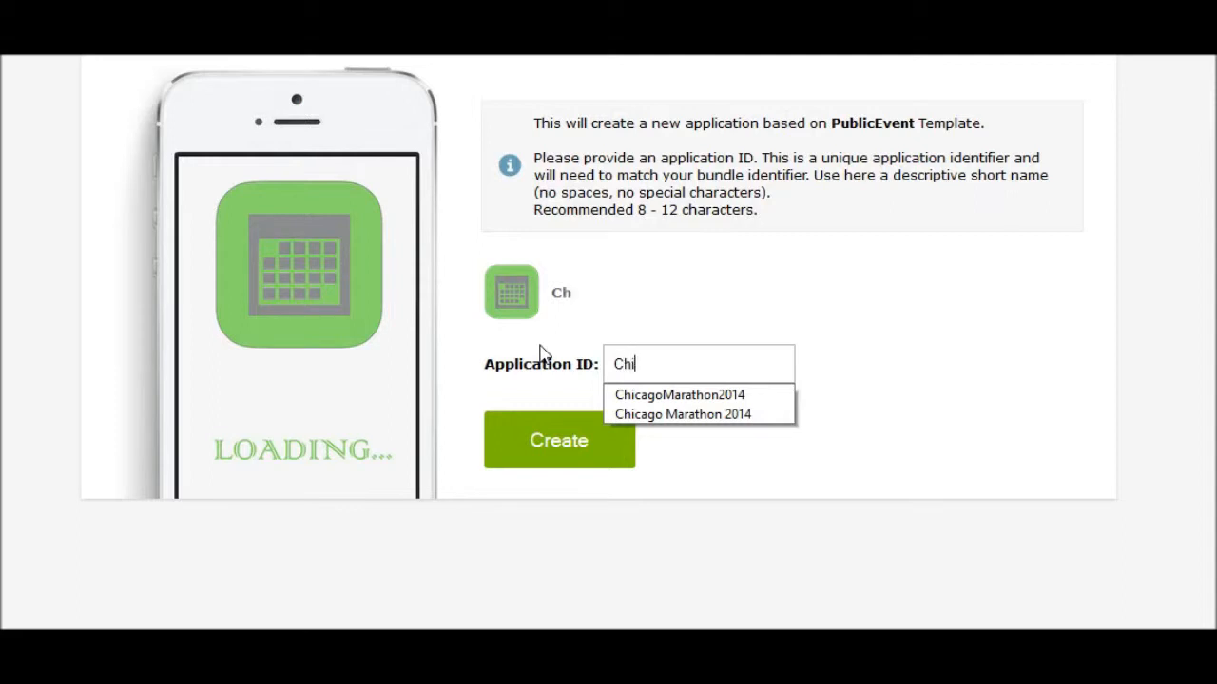
pyautogui.write('cagoMarathon')
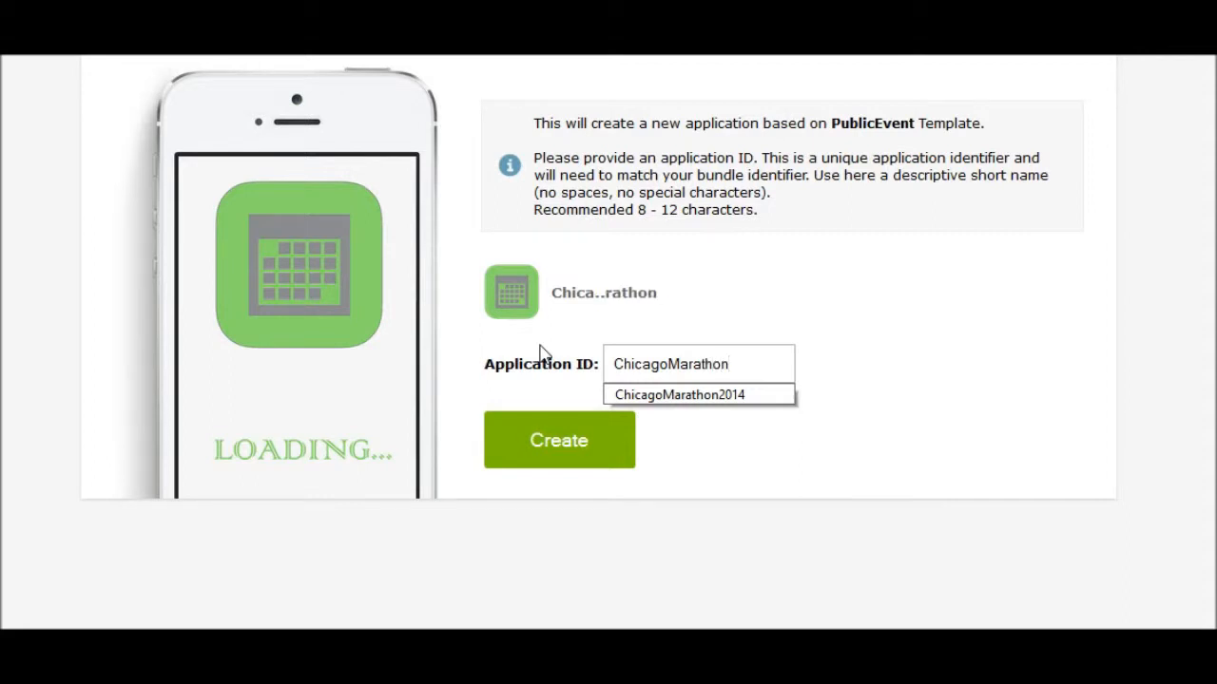
pyautogui.write('2014')
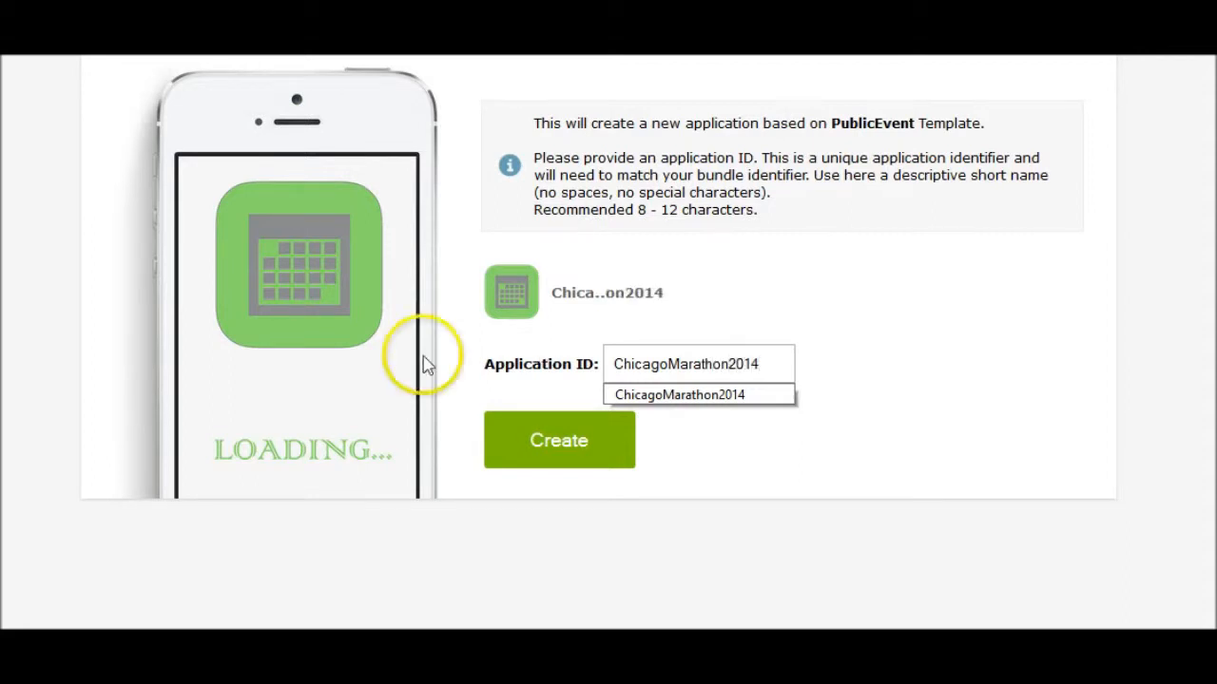
# - Create the app as native iPhone with standard tabs and the default theme, then finish setup
pyautogui.click(543, 443)
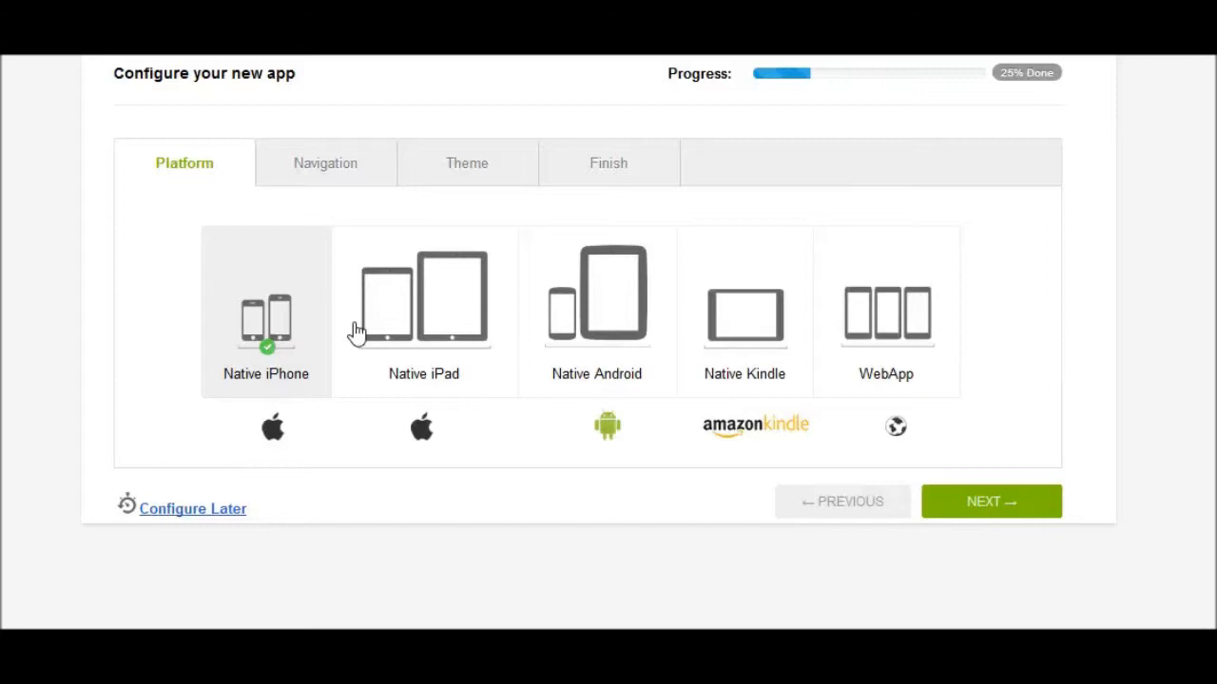
pyautogui.click(269, 293)
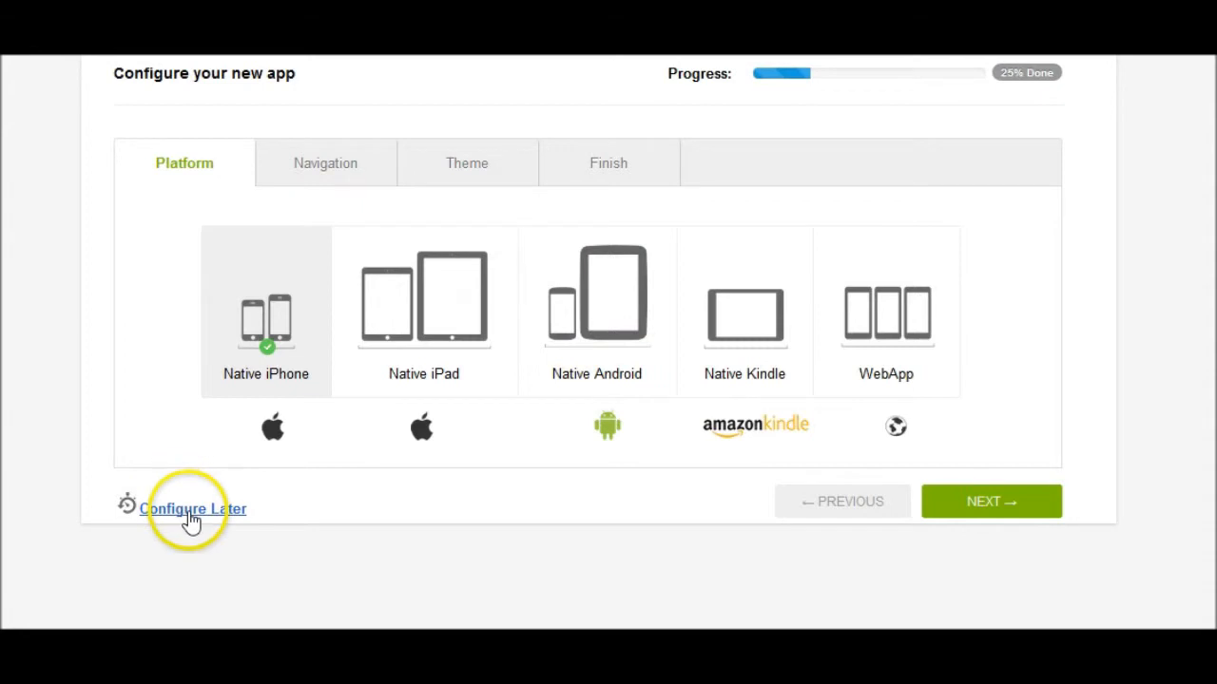
pyautogui.click(335, 169)
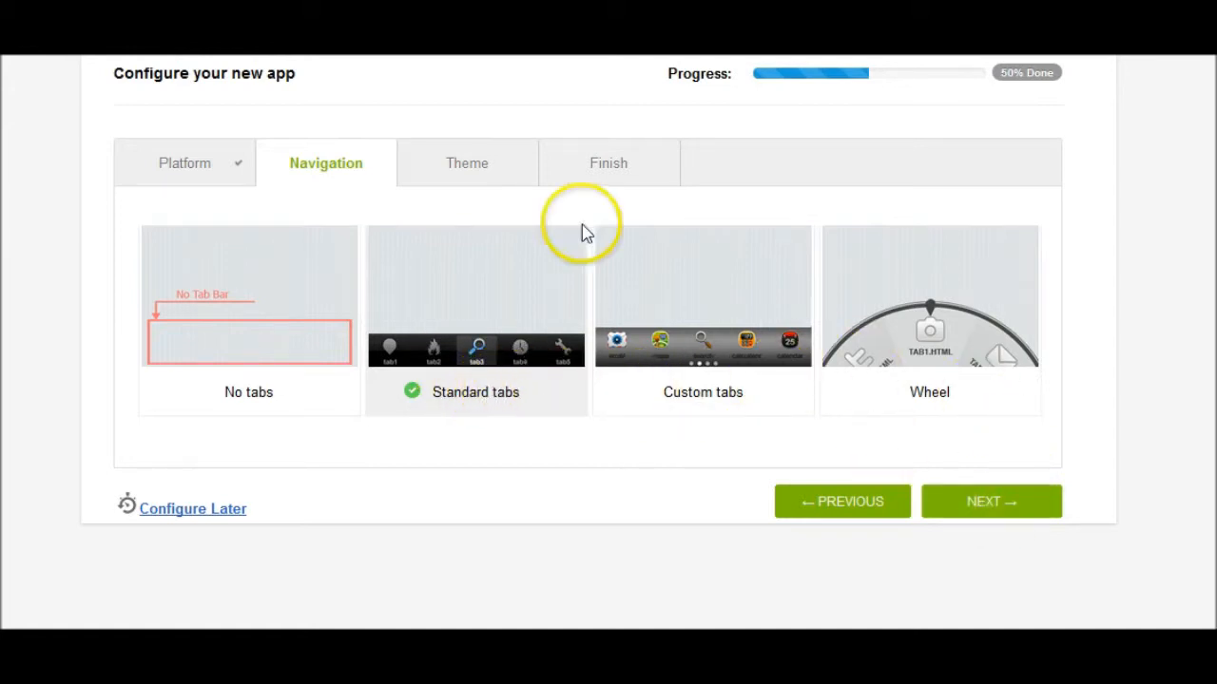
pyautogui.click(1004, 506)
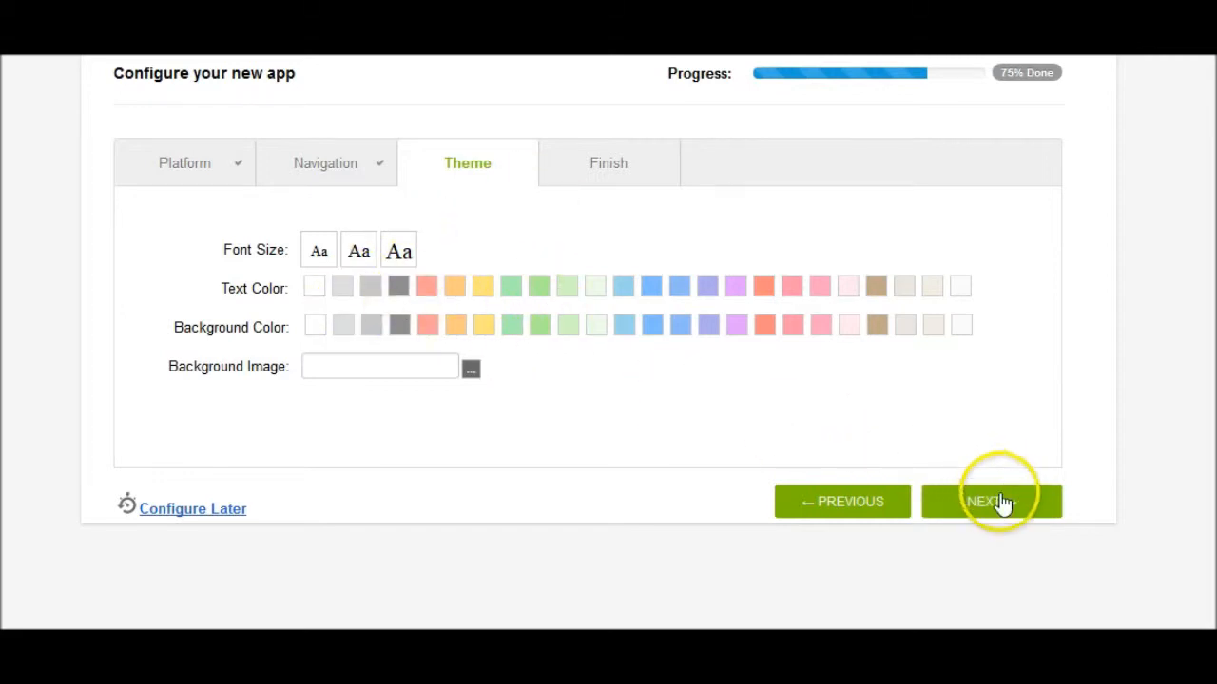
pyautogui.click(998, 511)
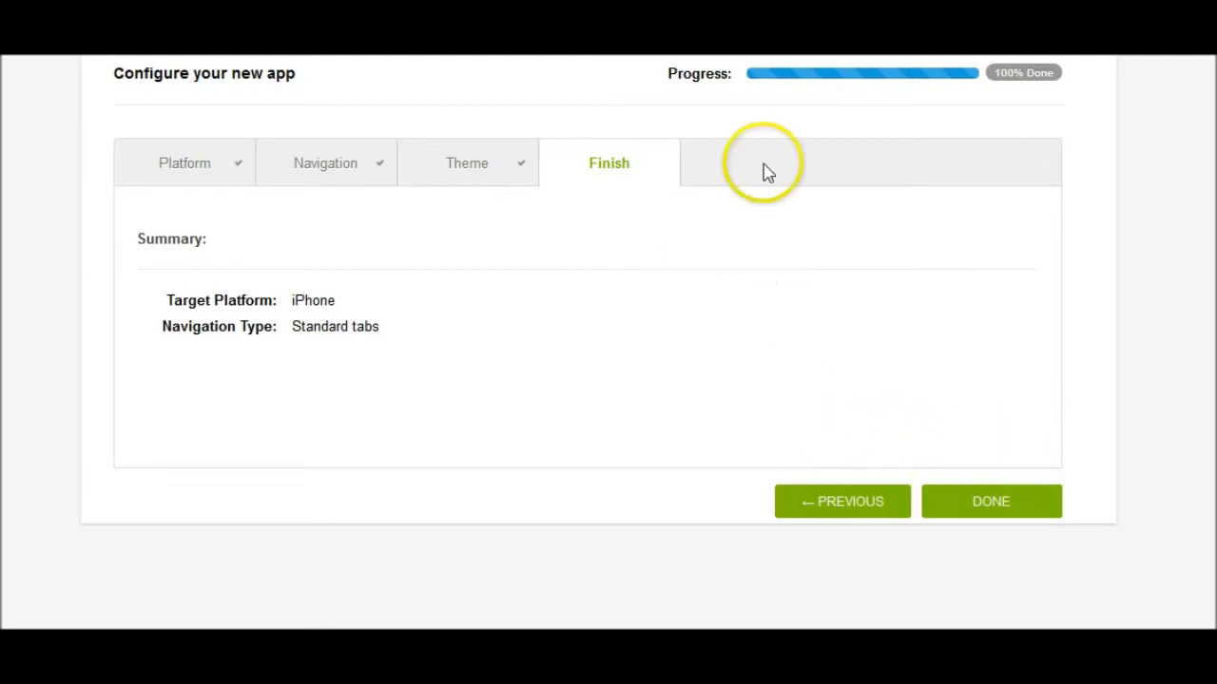
pyautogui.click(984, 504)
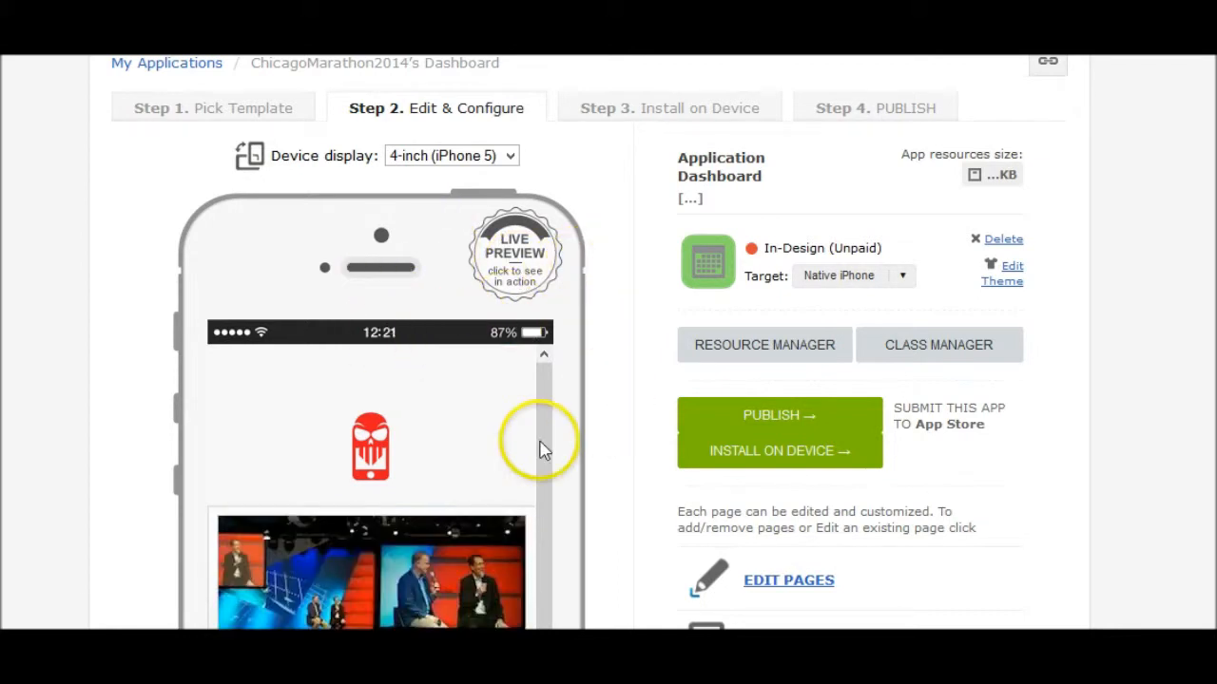
pyautogui.scroll(-3, 542, 361)
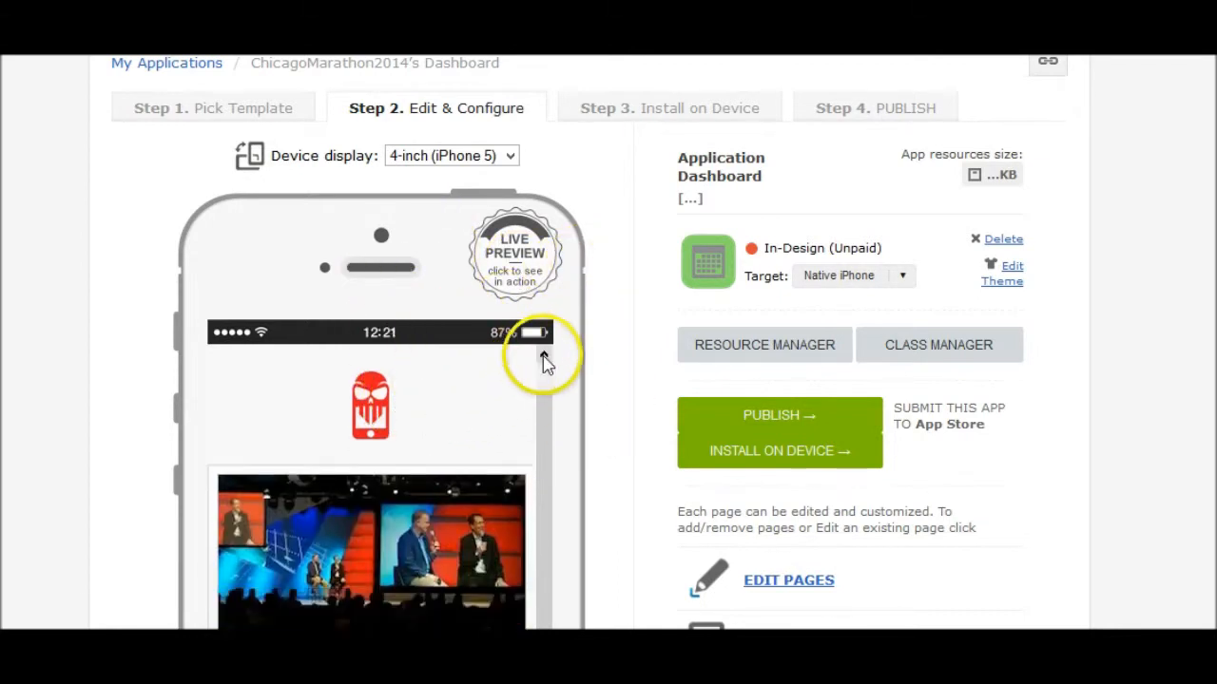
pyautogui.scroll(3, 543, 366)
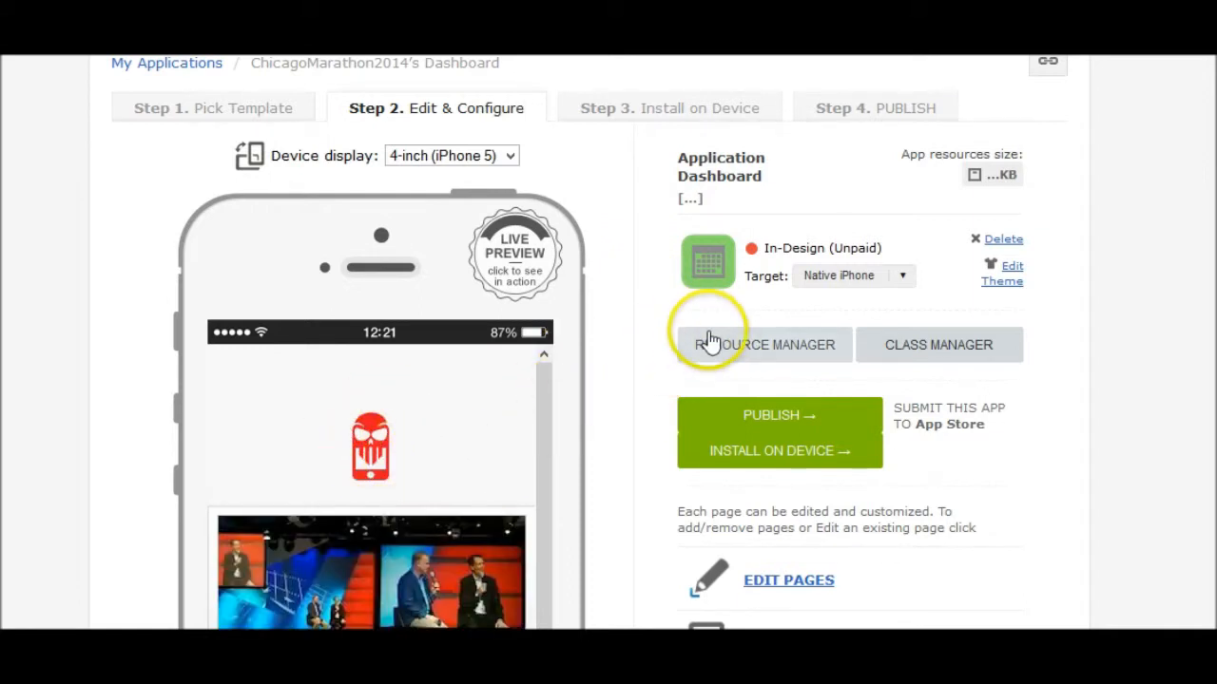
pyautogui.scroll(-3, 874, 294)
pyautogui.scroll(4, 906, 300)
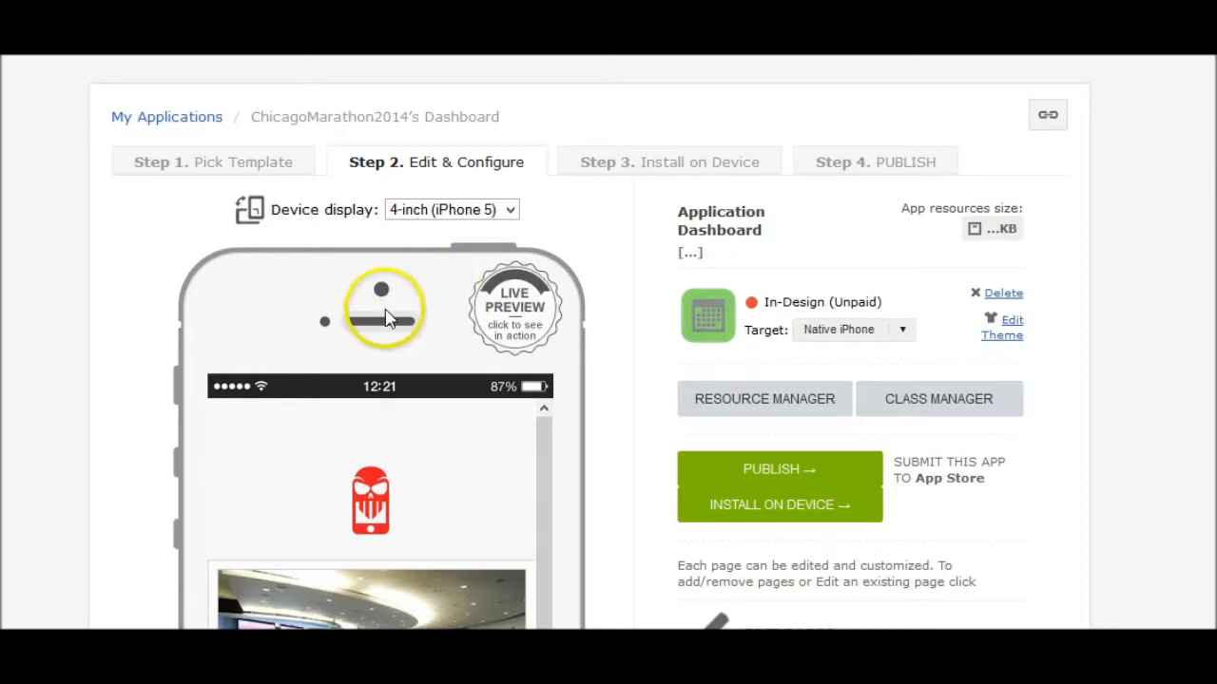
pyautogui.scroll(-2, 526, 395)
pyautogui.scroll(-8, 526, 394)
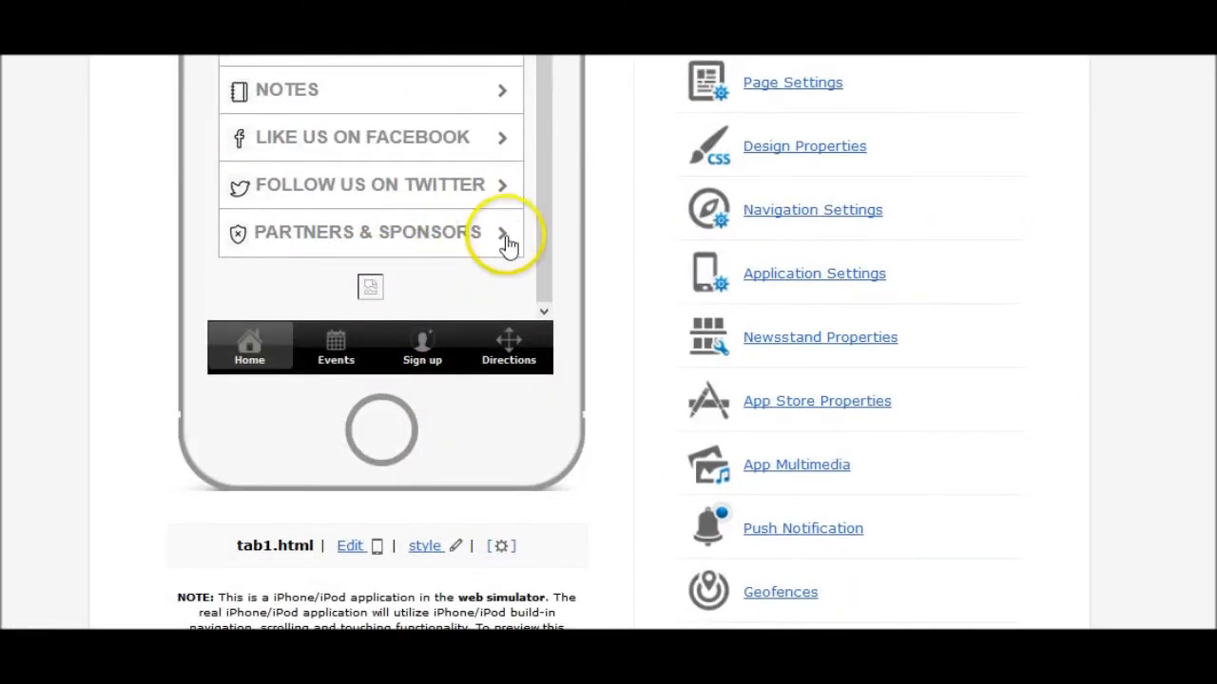
pyautogui.scroll(10, 509, 244)
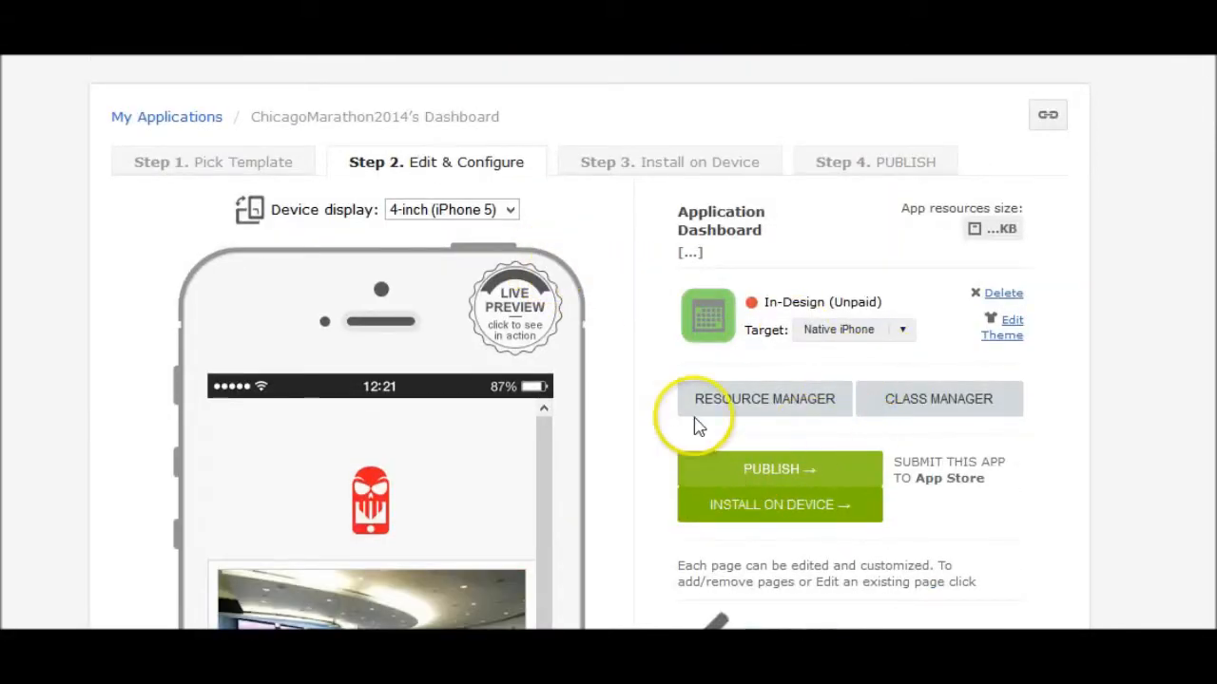
pyautogui.scroll(-4, 863, 415)
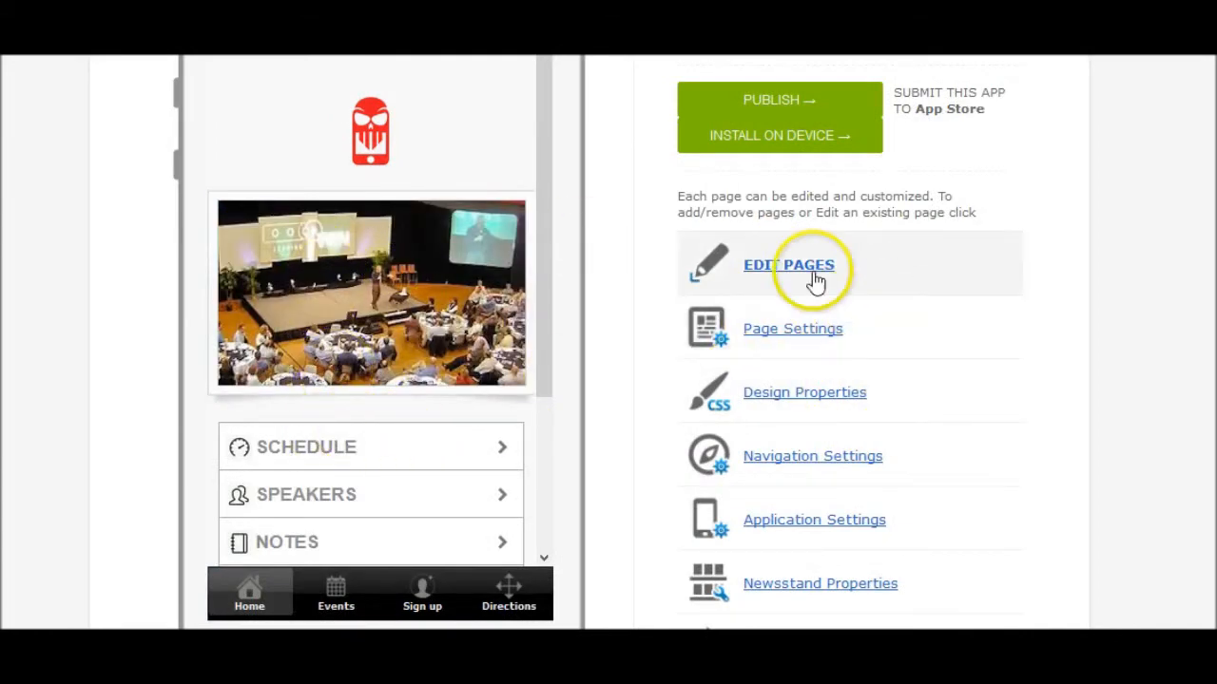
pyautogui.click(783, 273)
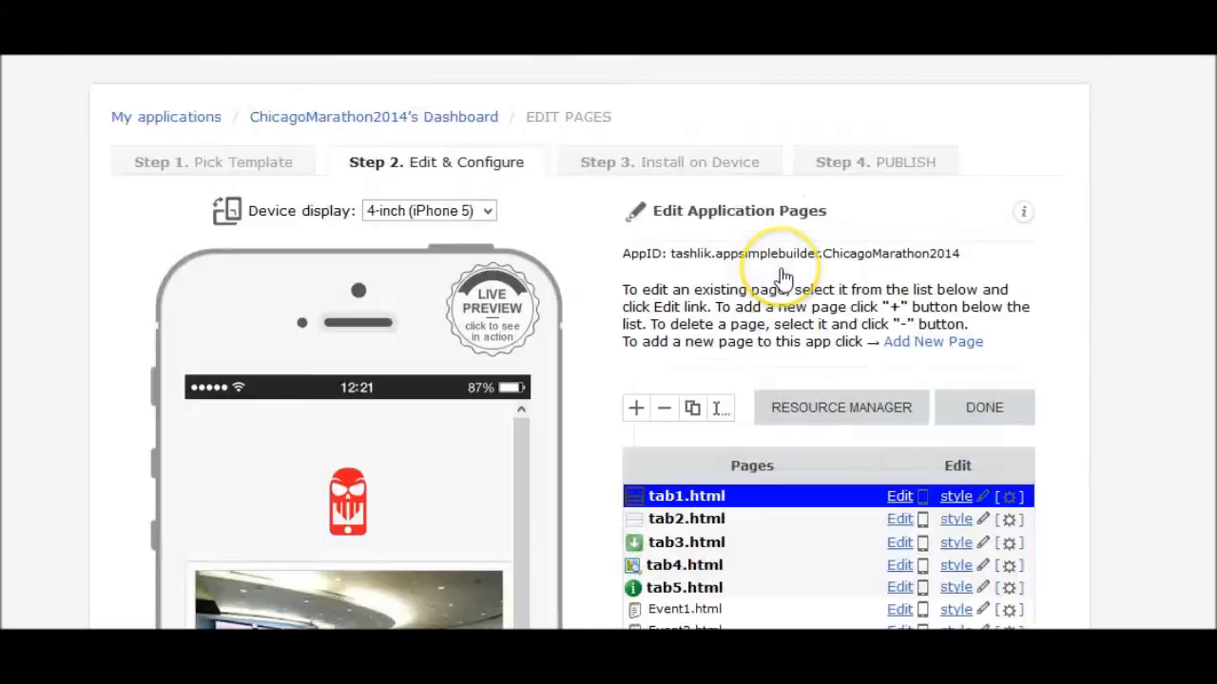
pyautogui.scroll(-5, 832, 383)
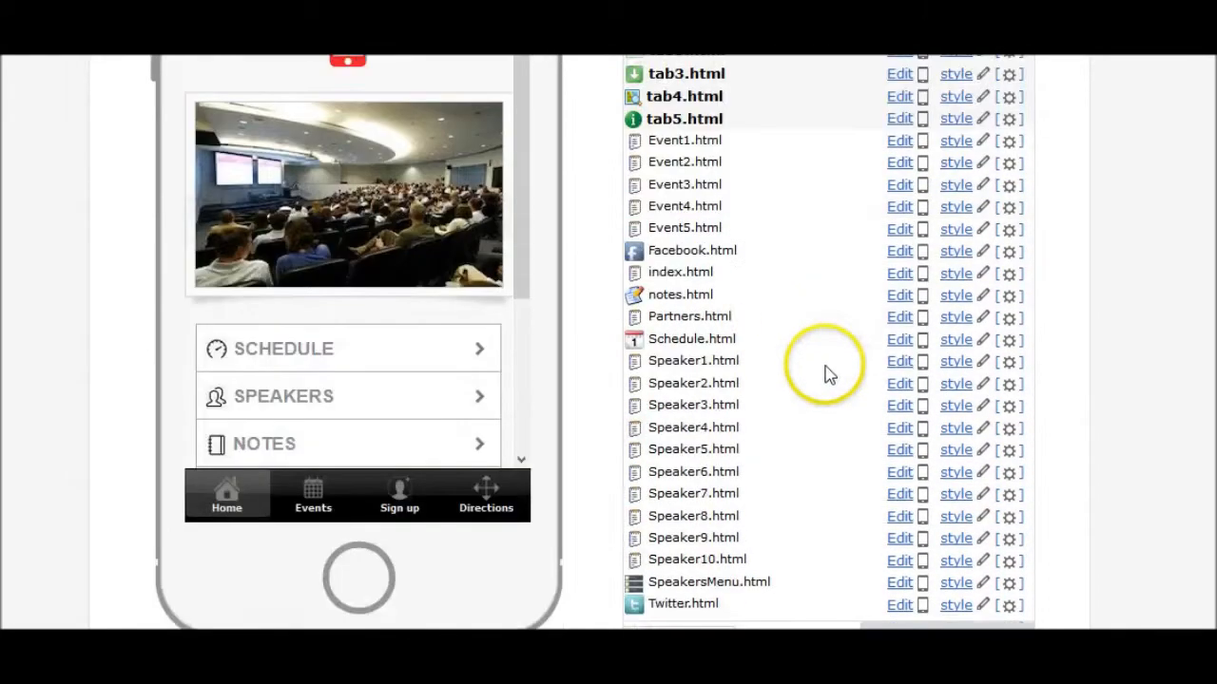
pyautogui.scroll(-1, 684, 385)
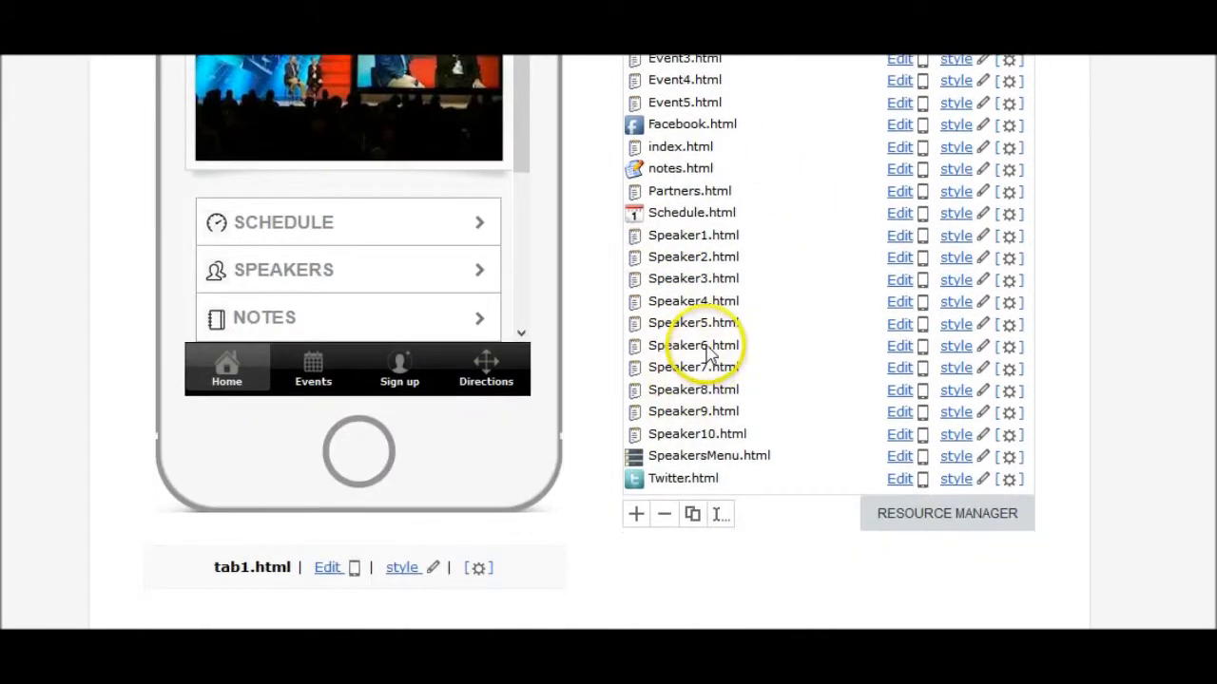
pyautogui.scroll(4, 715, 344)
pyautogui.scroll(1, 711, 349)
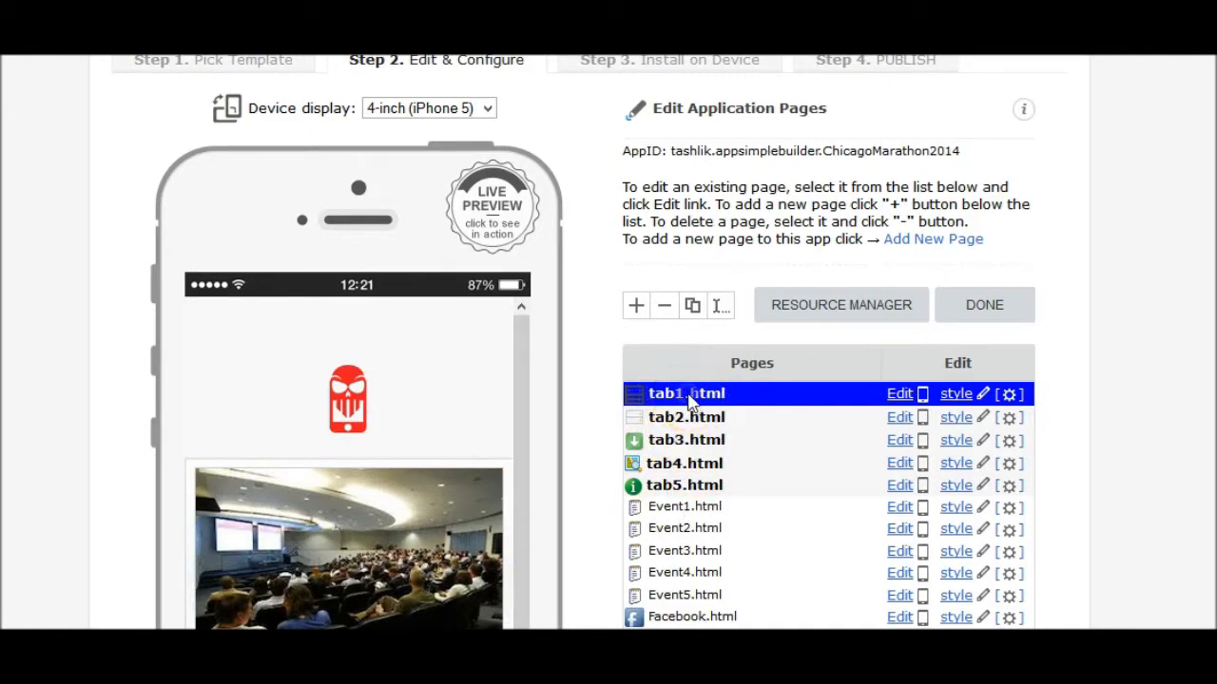
pyautogui.scroll(-3, 704, 404)
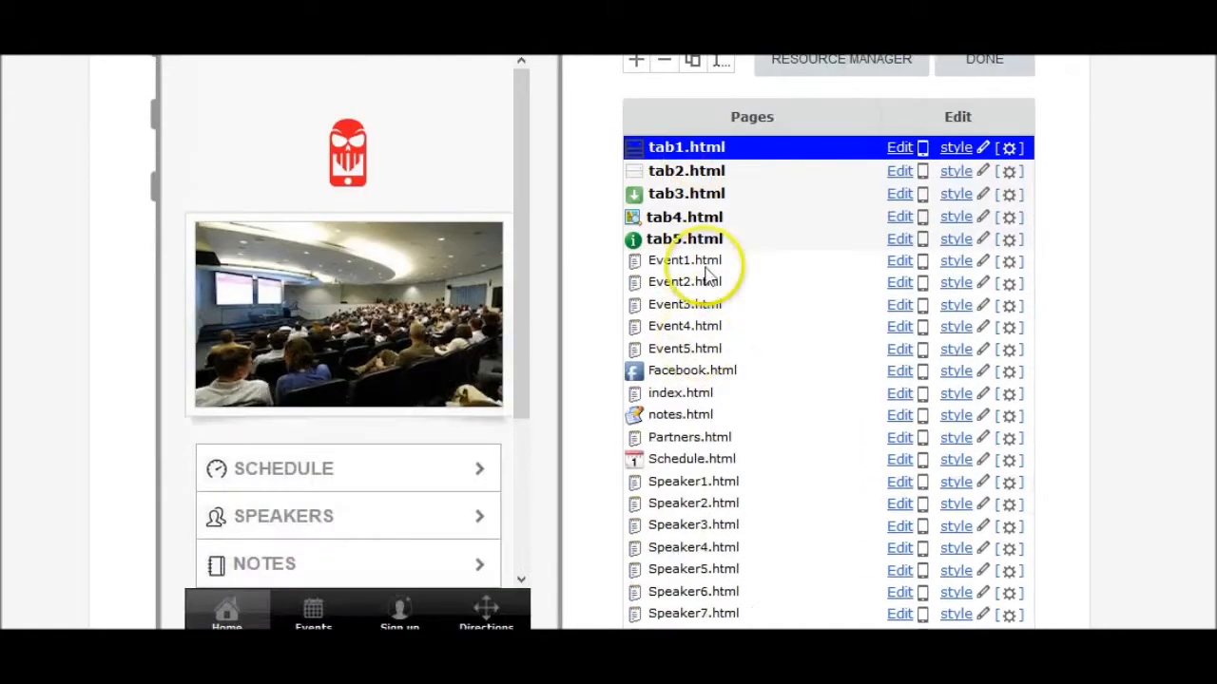
pyautogui.click(703, 173)
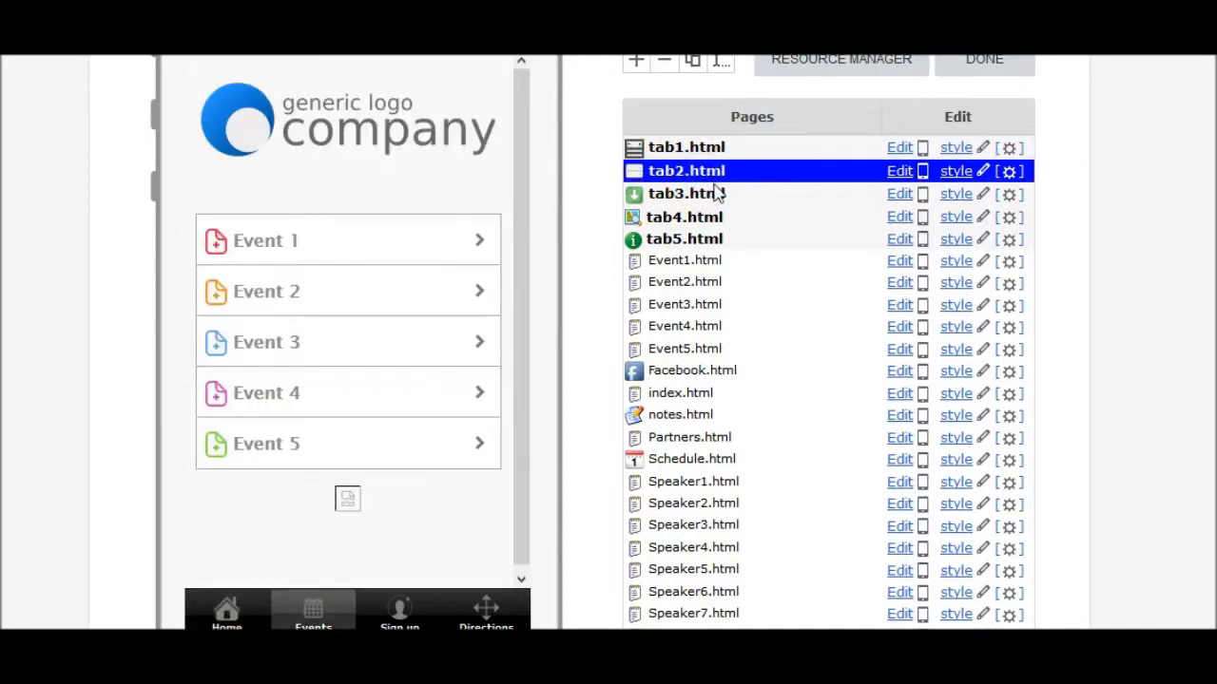
pyautogui.scroll(-2, 717, 200)
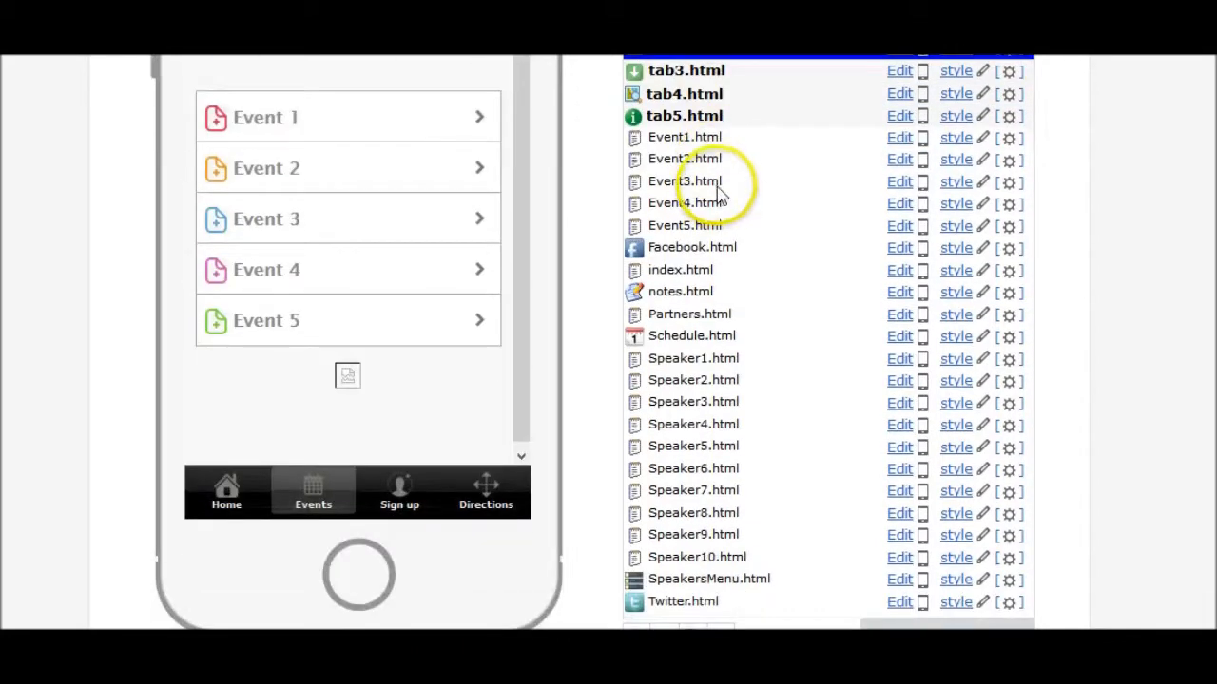
pyautogui.scroll(2, 827, 342)
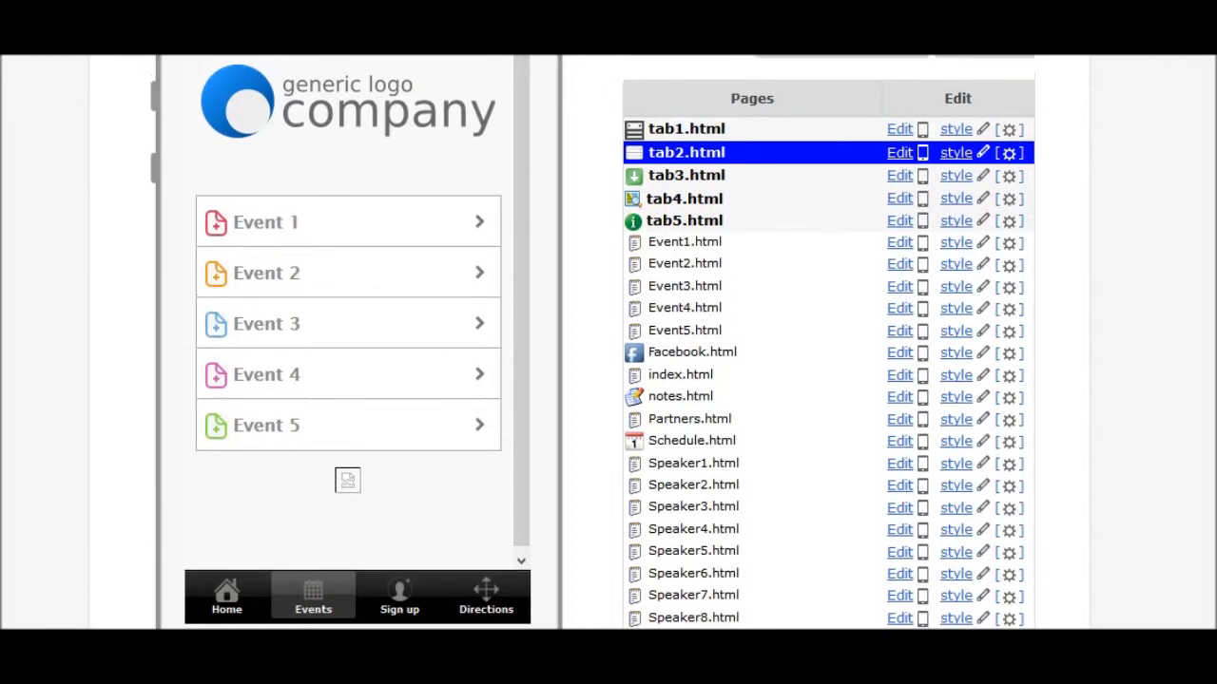
pyautogui.click(671, 133)
pyautogui.click(232, 601)
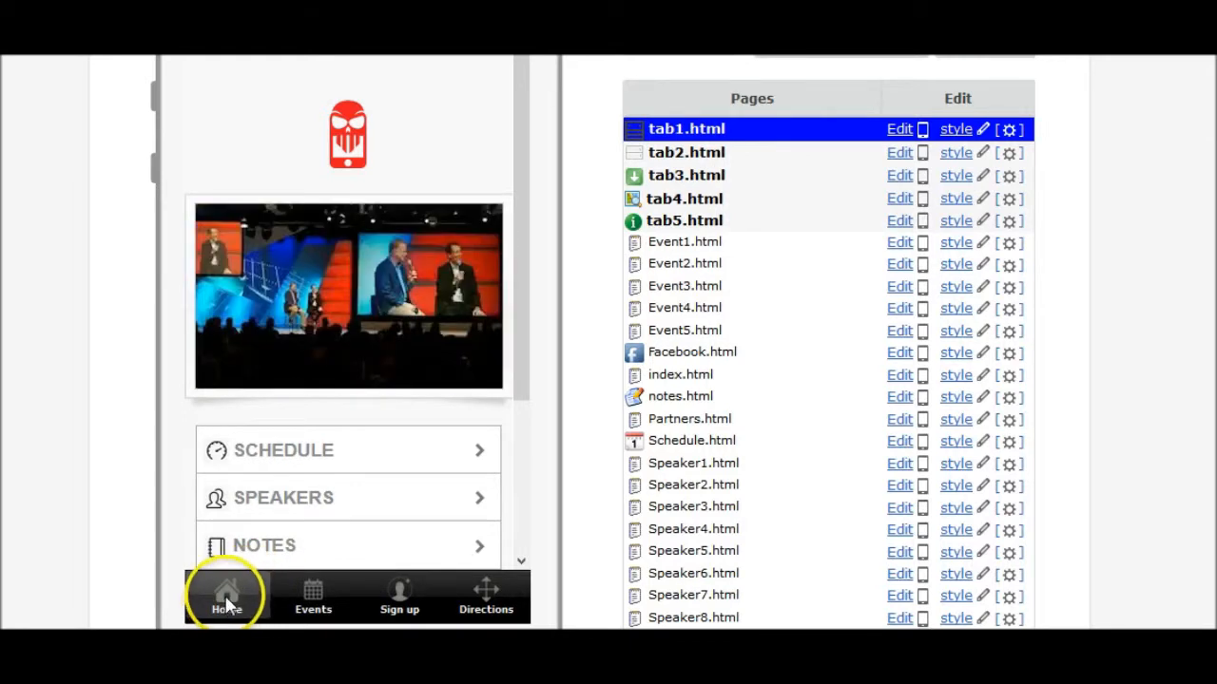
pyautogui.click(696, 160)
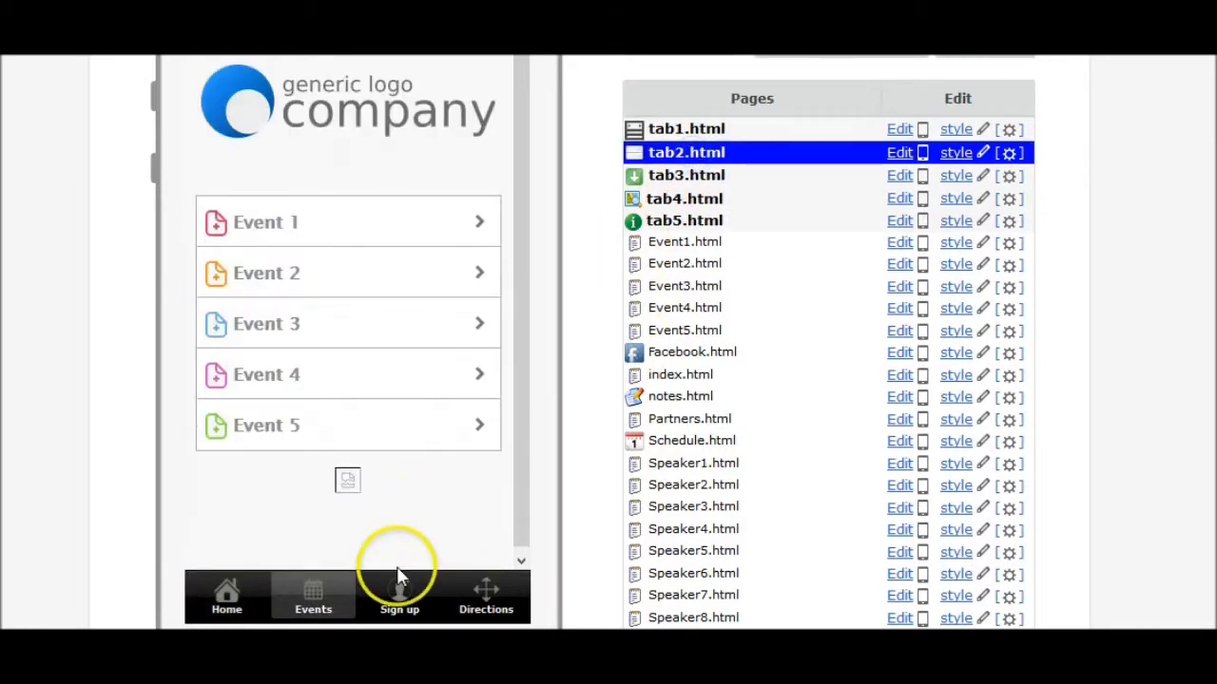
pyautogui.click(683, 175)
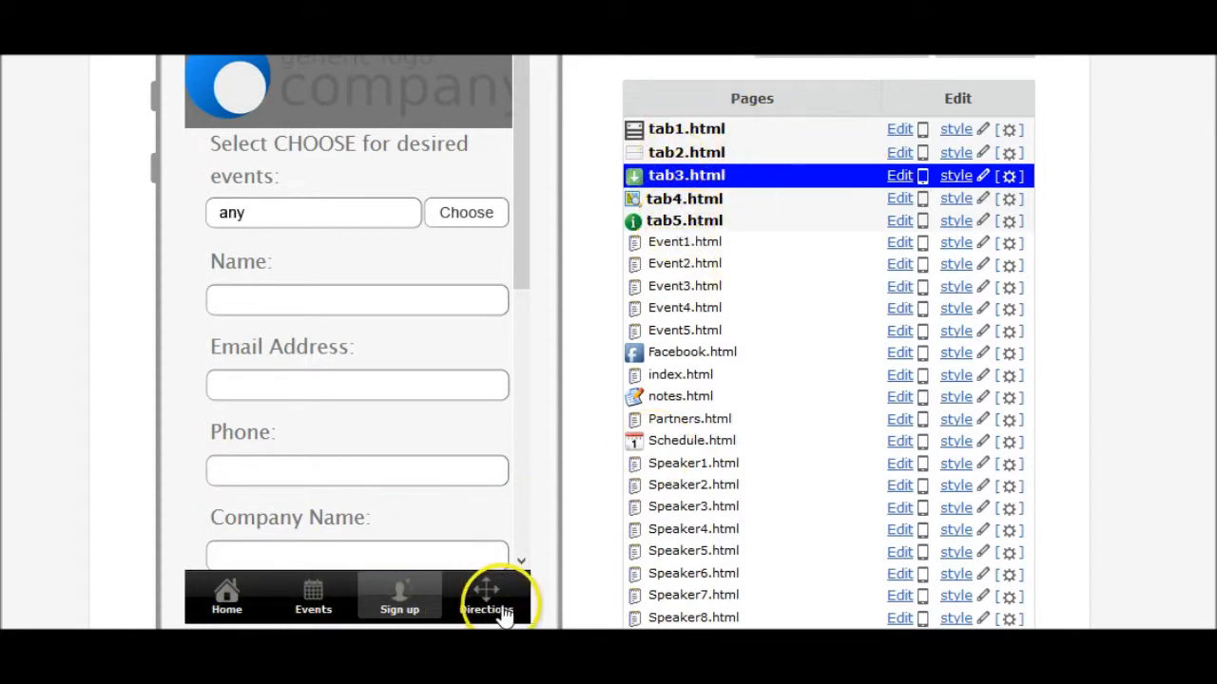
pyautogui.click(689, 129)
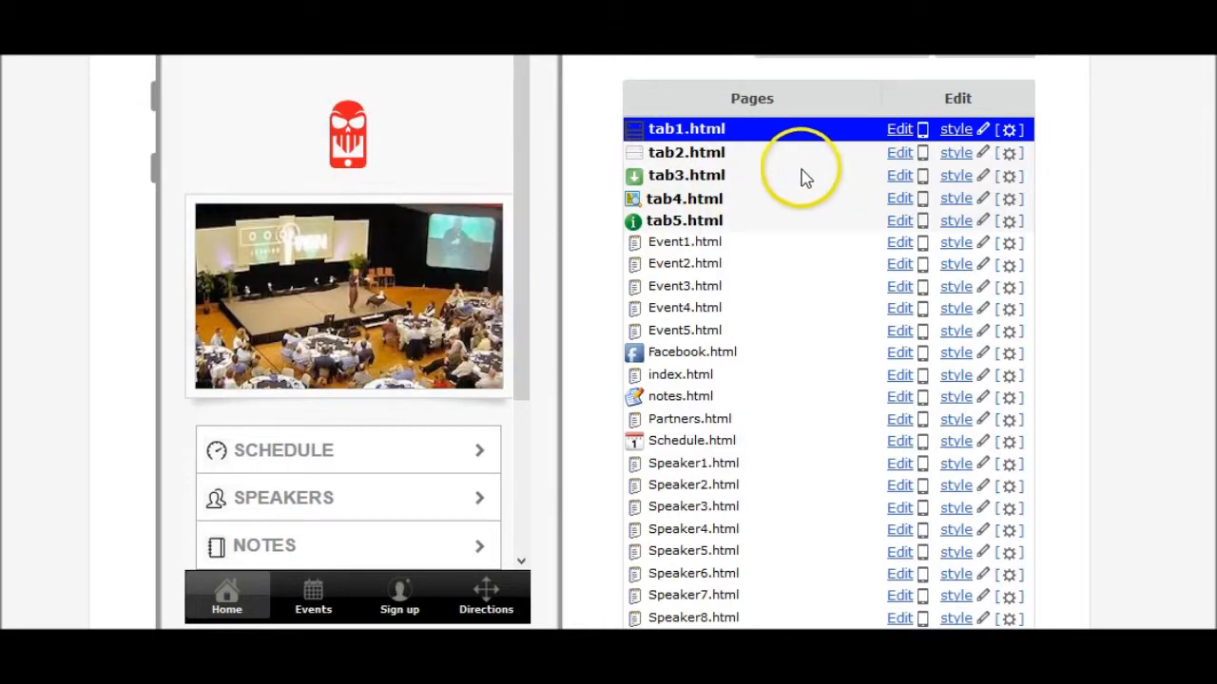
pyautogui.scroll(1, 822, 188)
pyautogui.scroll(3, 822, 189)
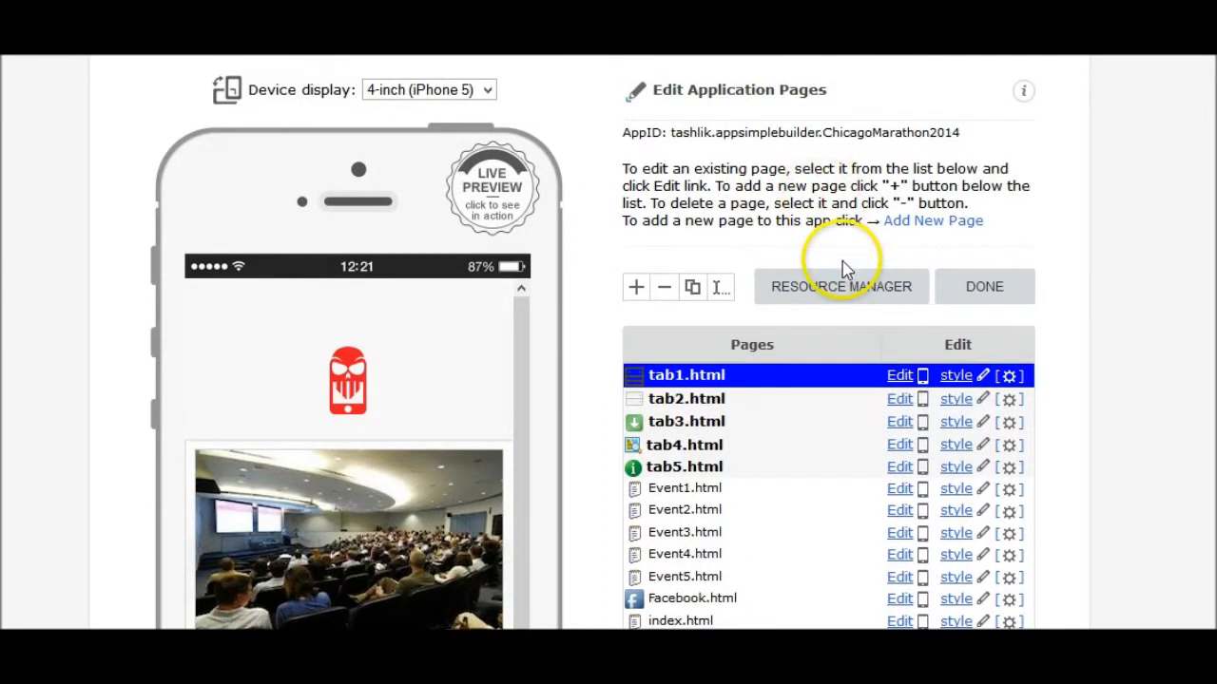
# - Open the home tab page tab1.html for editing
pyautogui.scroll(2, 845, 273)
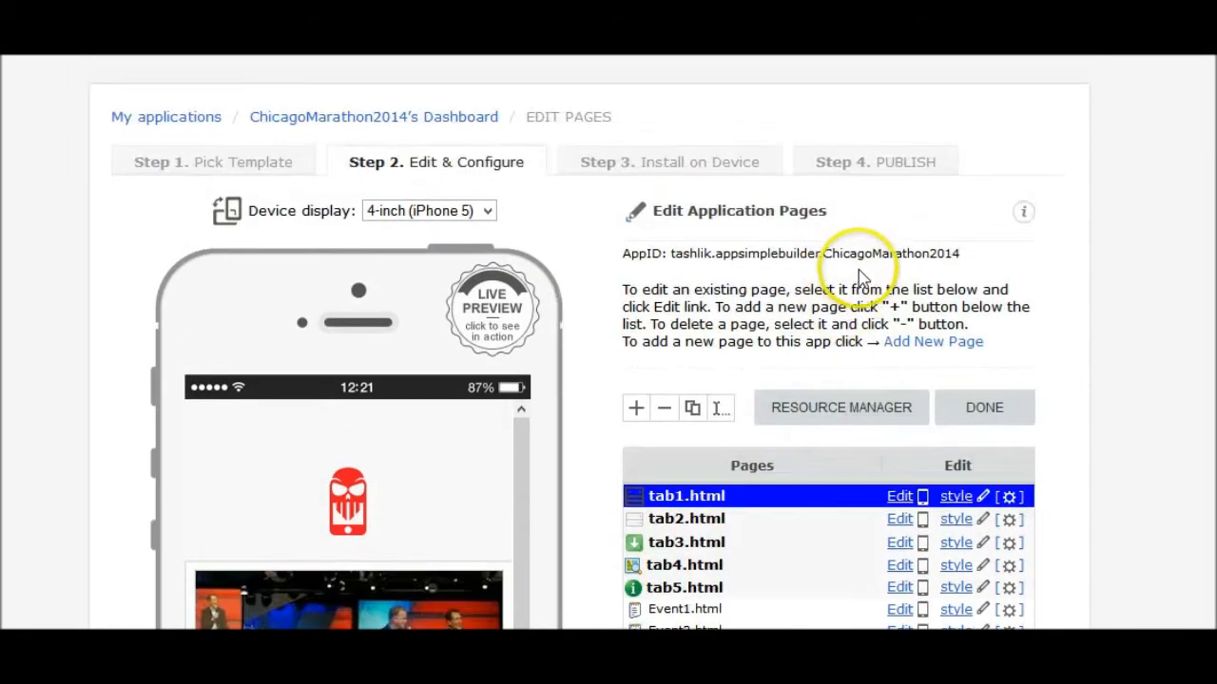
pyautogui.scroll(-3, 863, 279)
pyautogui.click(910, 253)
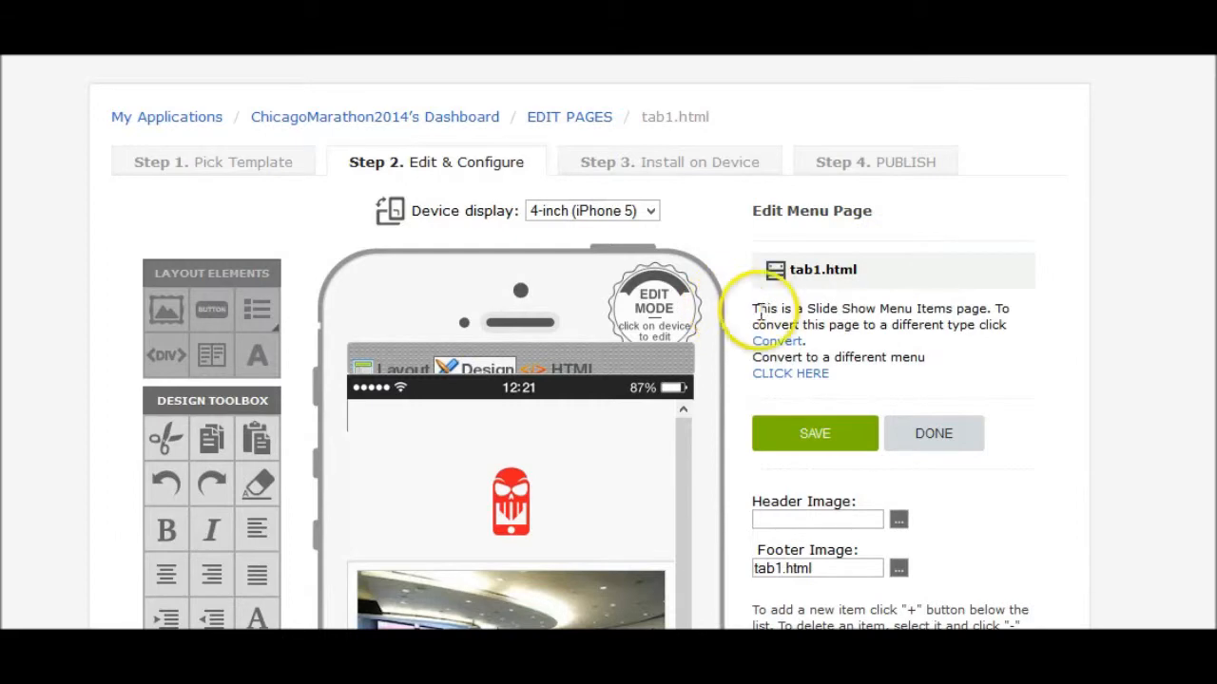
# - Bring up the Resource Manager through the Insert Image tool
pyautogui.scroll(-1, 827, 328)
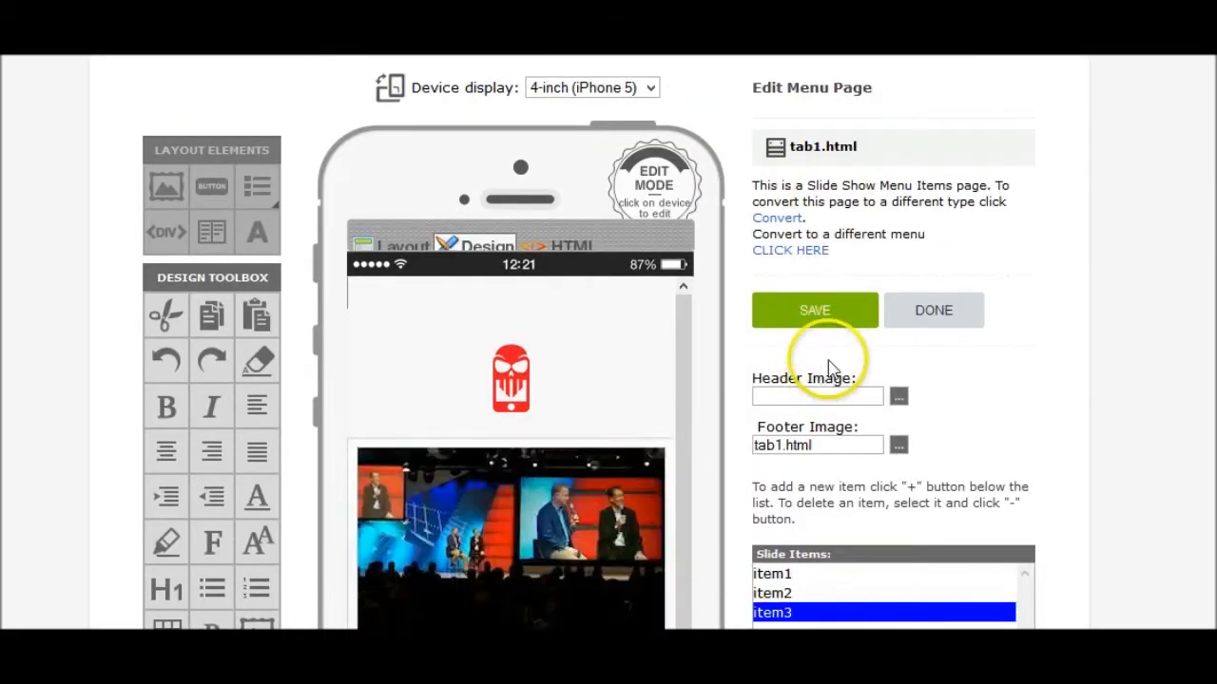
pyautogui.scroll(-3, 823, 361)
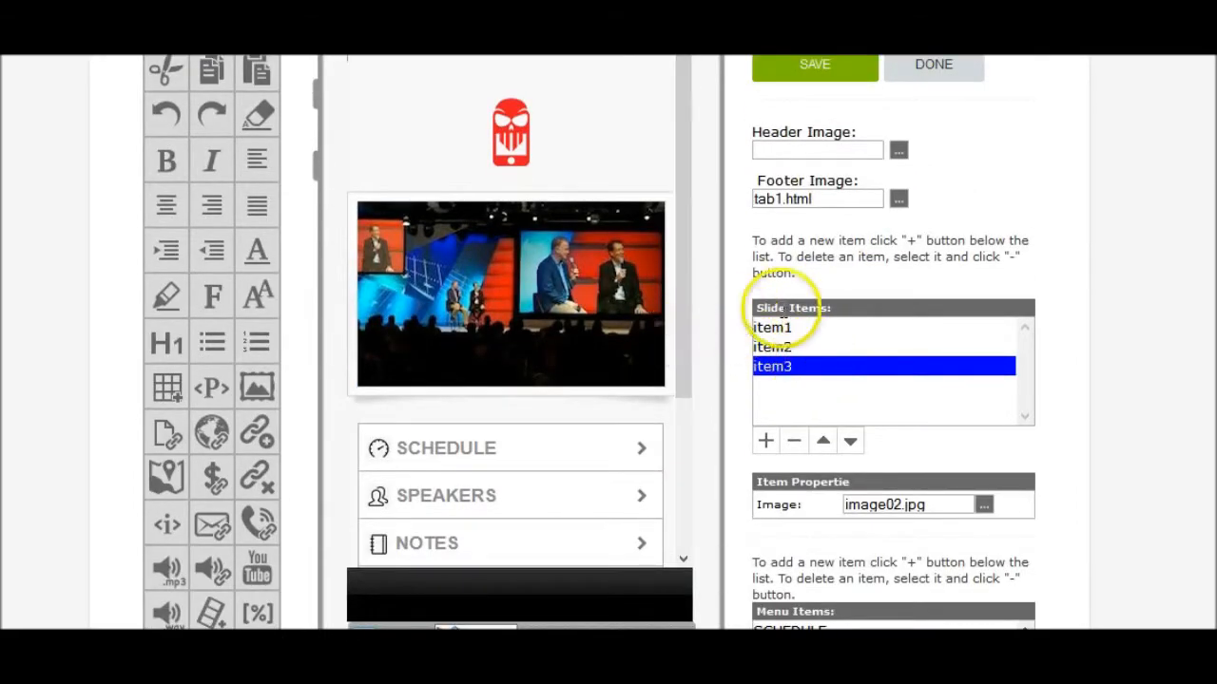
pyautogui.scroll(2, 883, 281)
pyautogui.scroll(1, 879, 283)
pyautogui.scroll(-3, 851, 276)
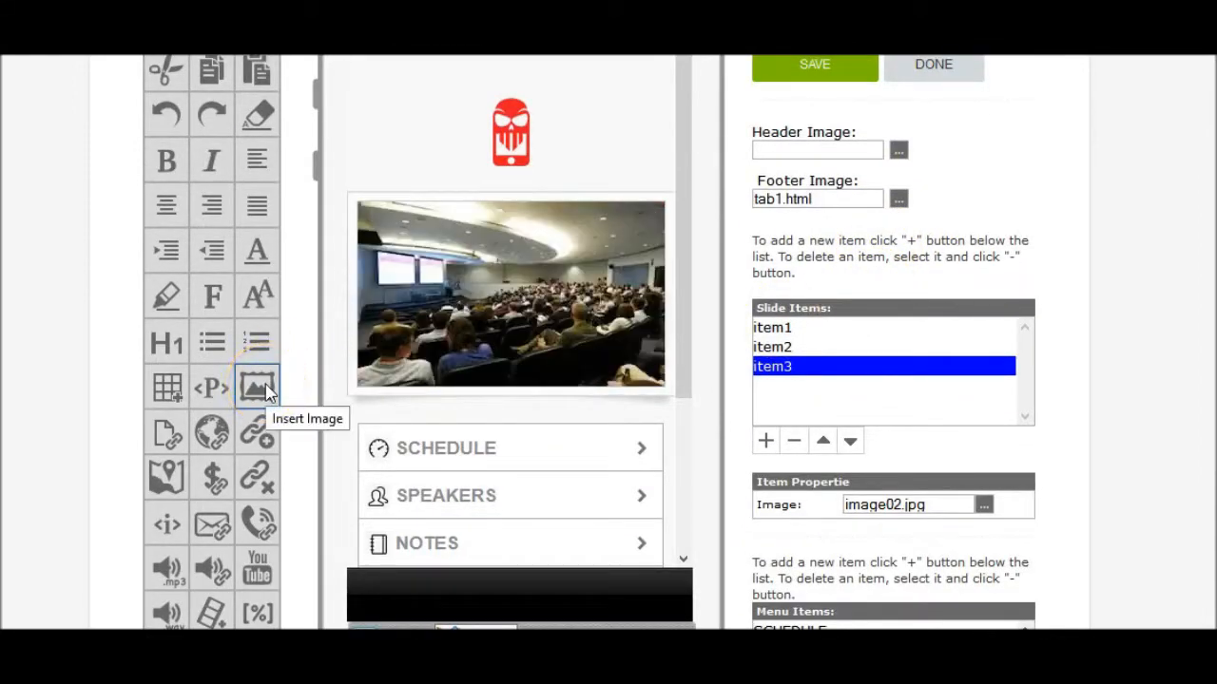
pyautogui.click(257, 387)
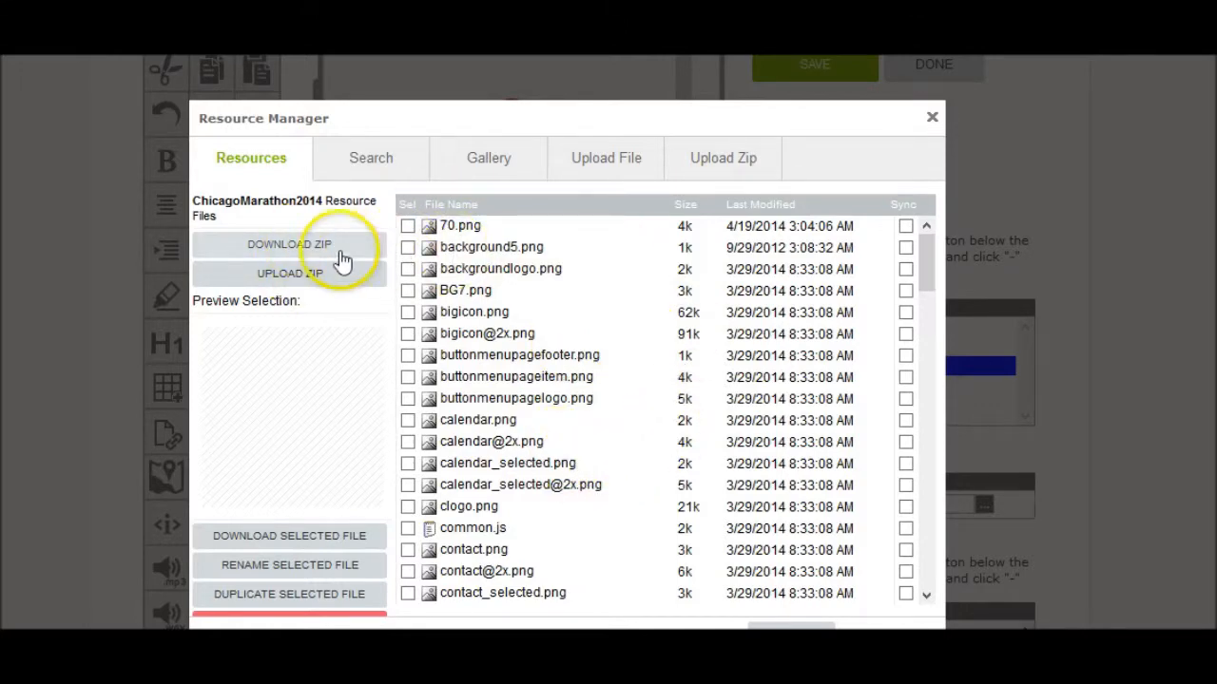
# - Scroll the Resource Manager file list down to validate.js
pyautogui.scroll(-10, 561, 395)
pyautogui.scroll(-15, 642, 373)
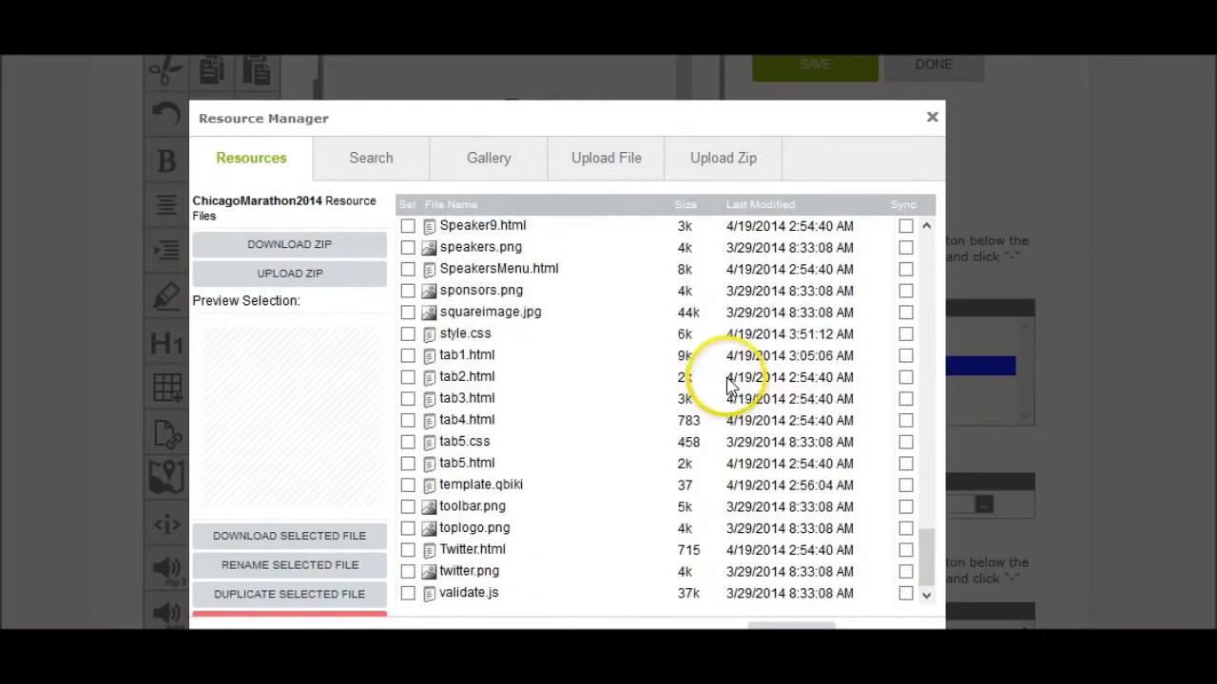
pyautogui.scroll(-4, 730, 386)
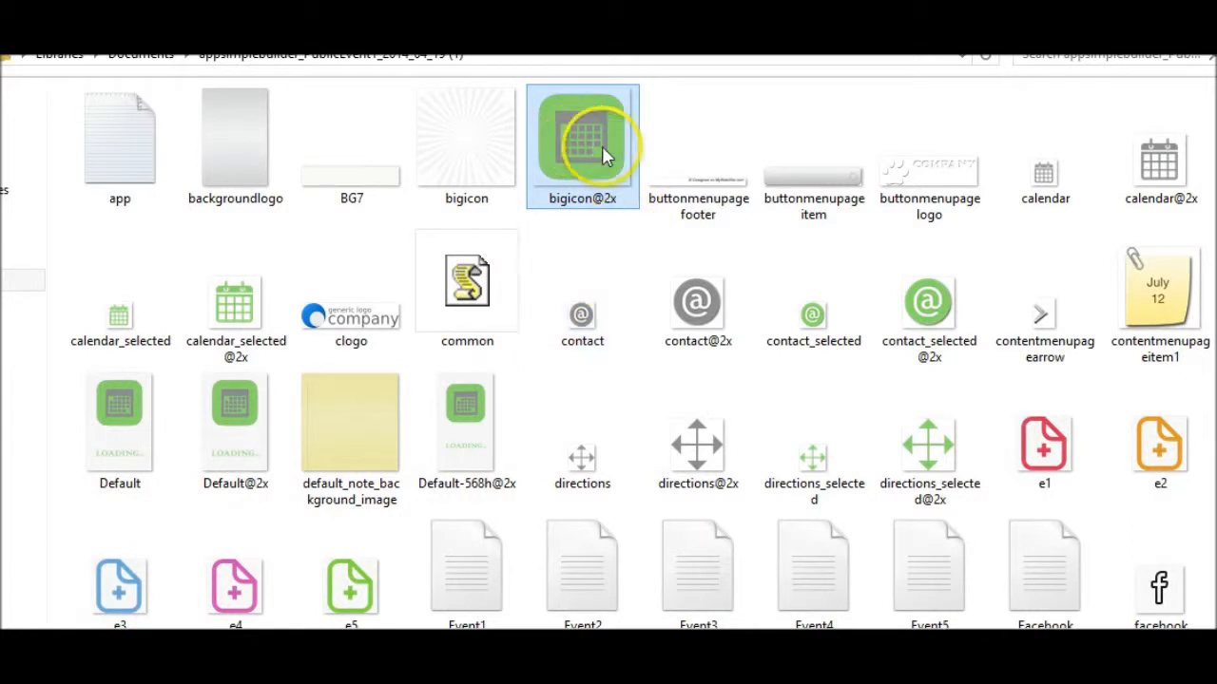
# - Inspect local images such as image01, image03 and the contact icon, then return to the browser
pyautogui.moveTo(606, 155)
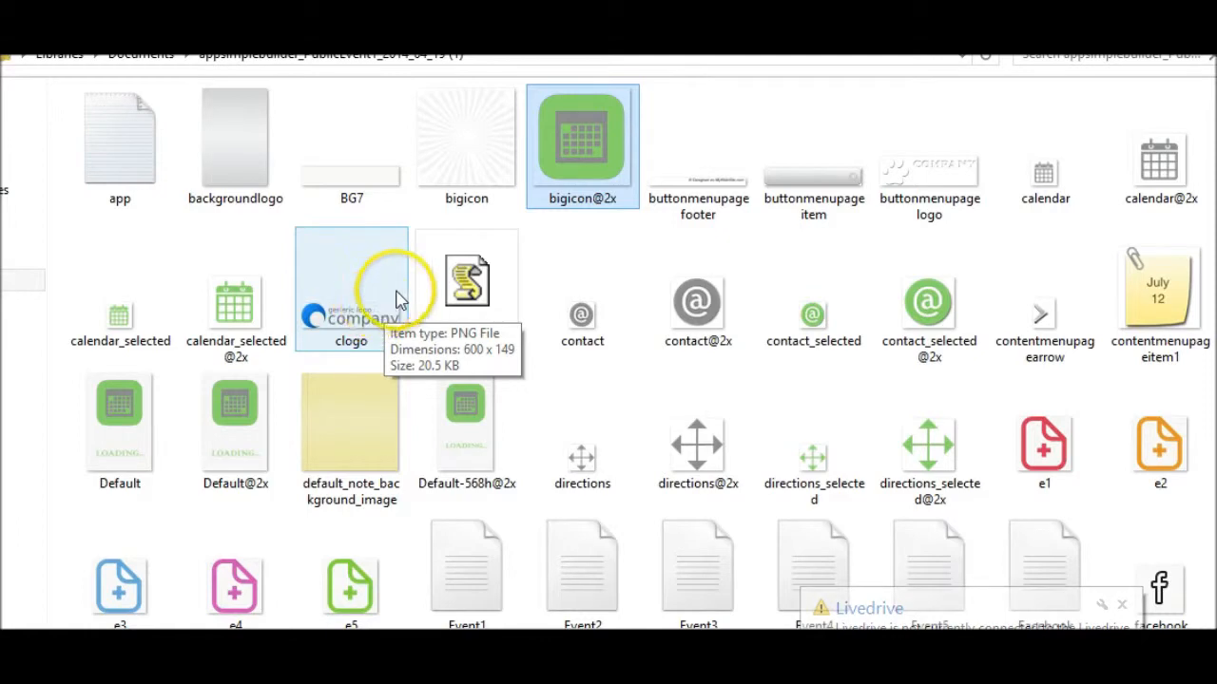
pyautogui.scroll(-1, 617, 261)
pyautogui.scroll(-5, 642, 273)
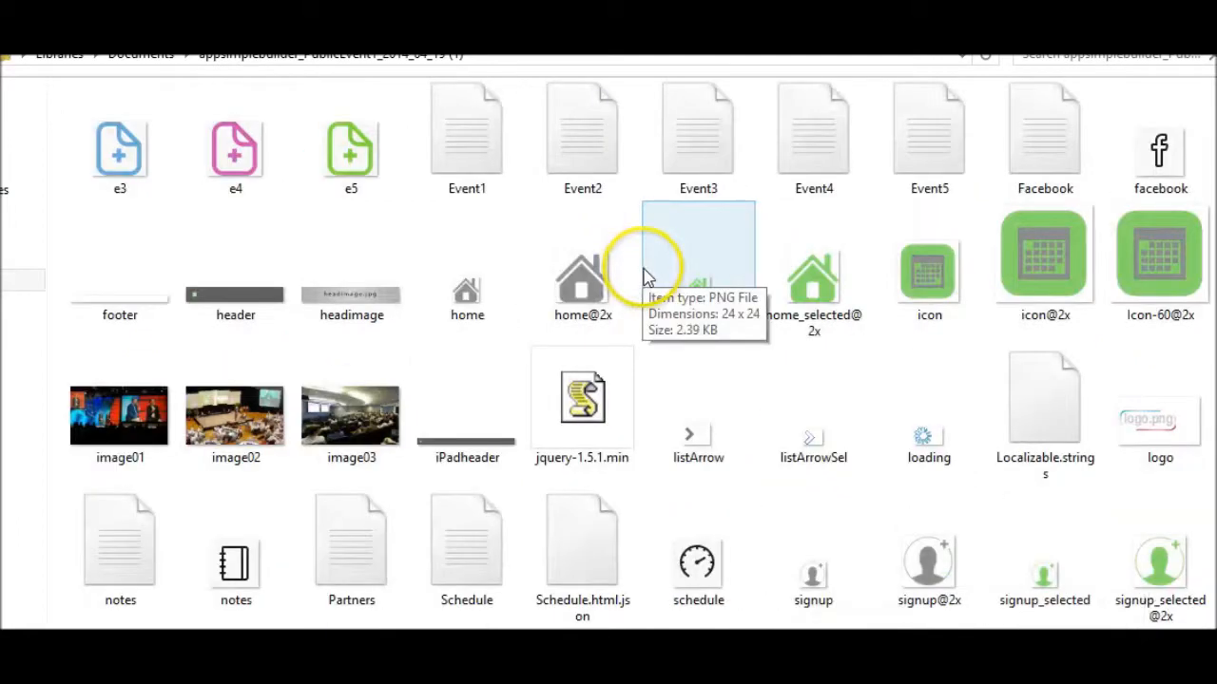
pyautogui.scroll(6, 654, 281)
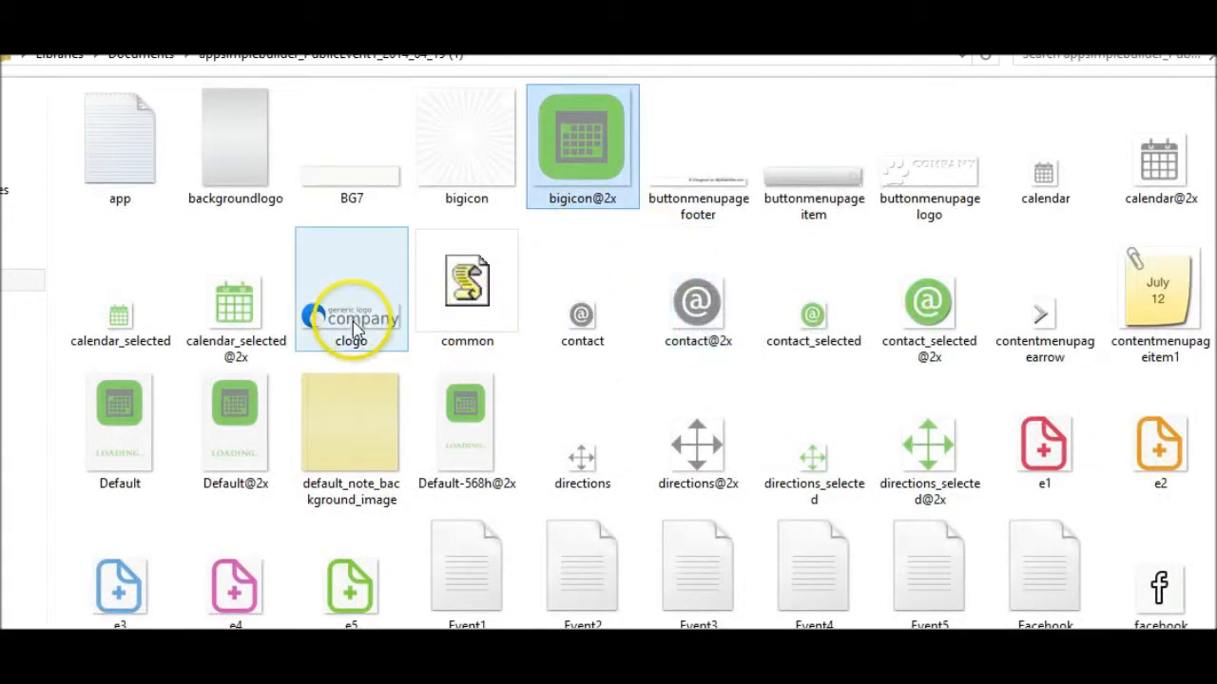
pyautogui.scroll(-3, 714, 345)
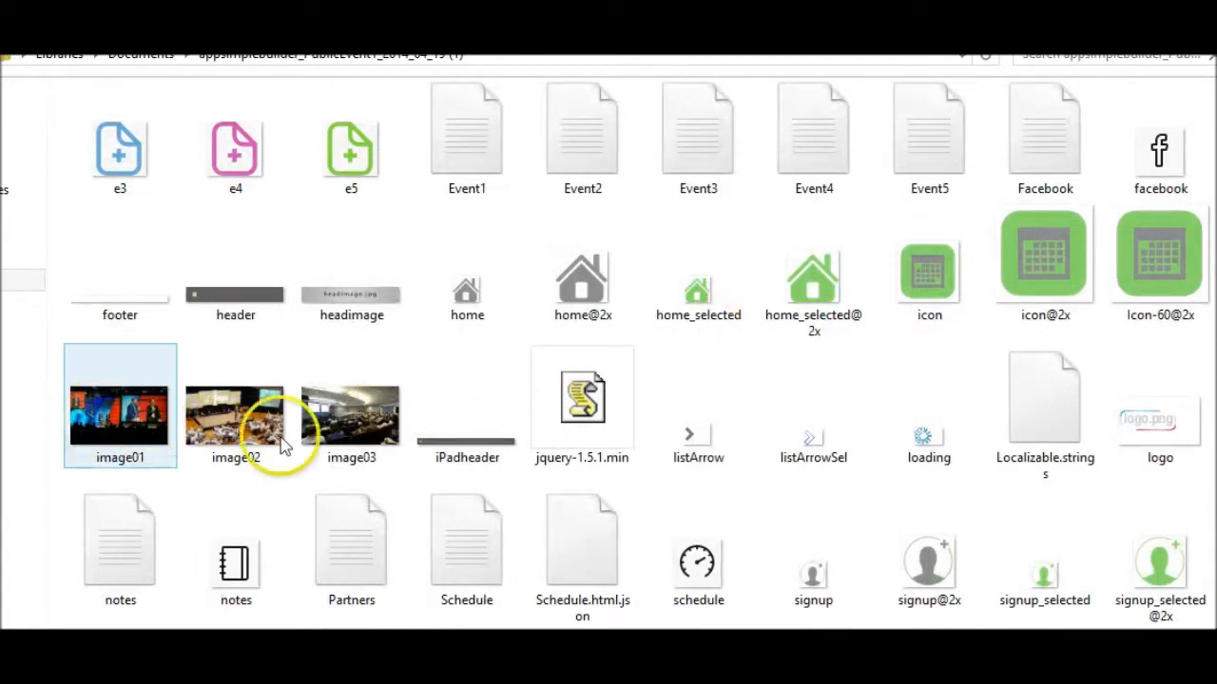
pyautogui.click(118, 422)
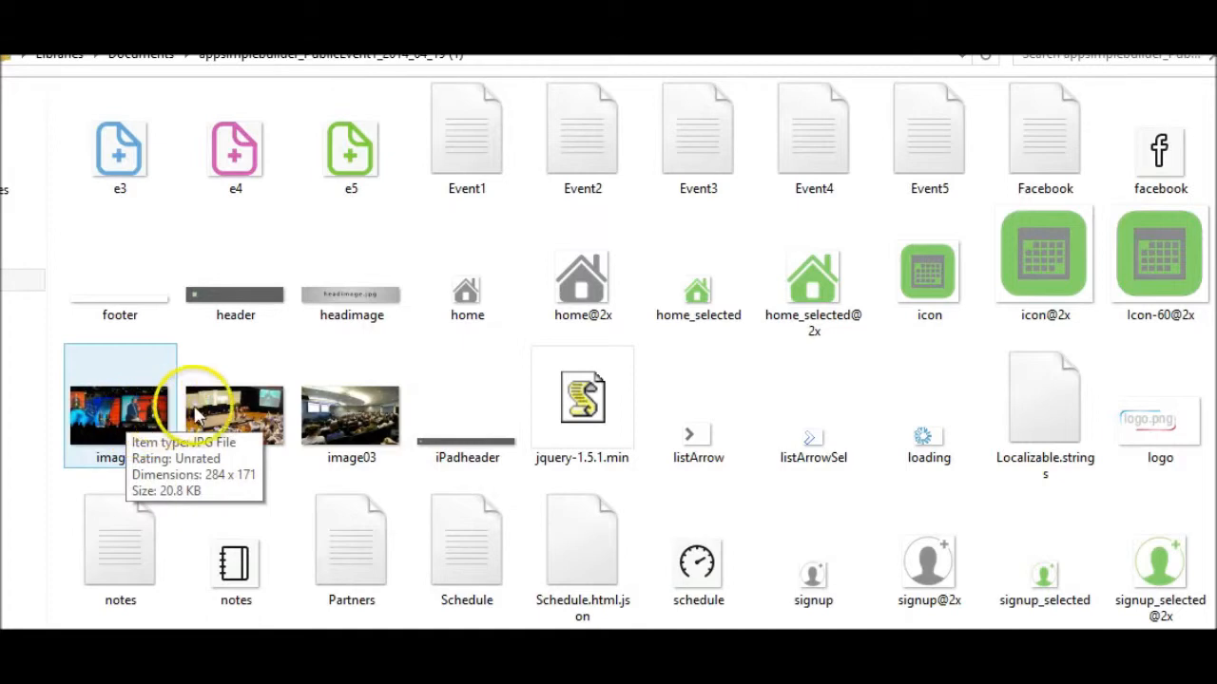
pyautogui.click(361, 413)
pyautogui.scroll(-3, 404, 433)
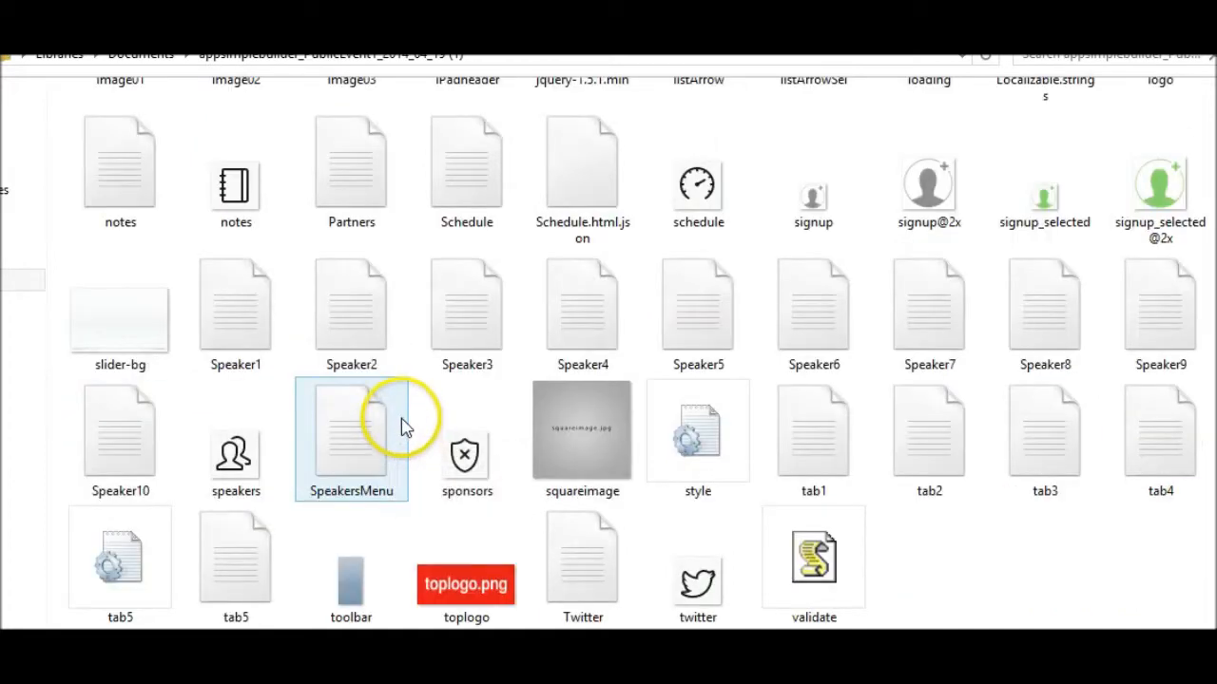
pyautogui.scroll(5, 447, 344)
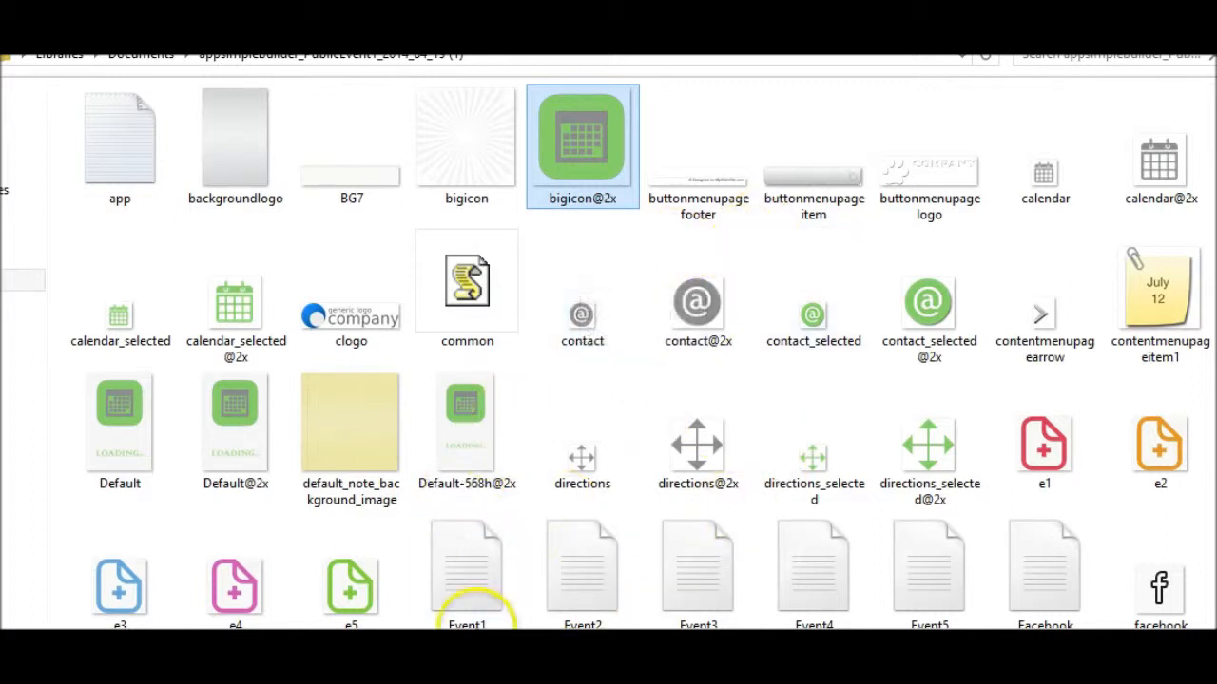
pyautogui.click(594, 304)
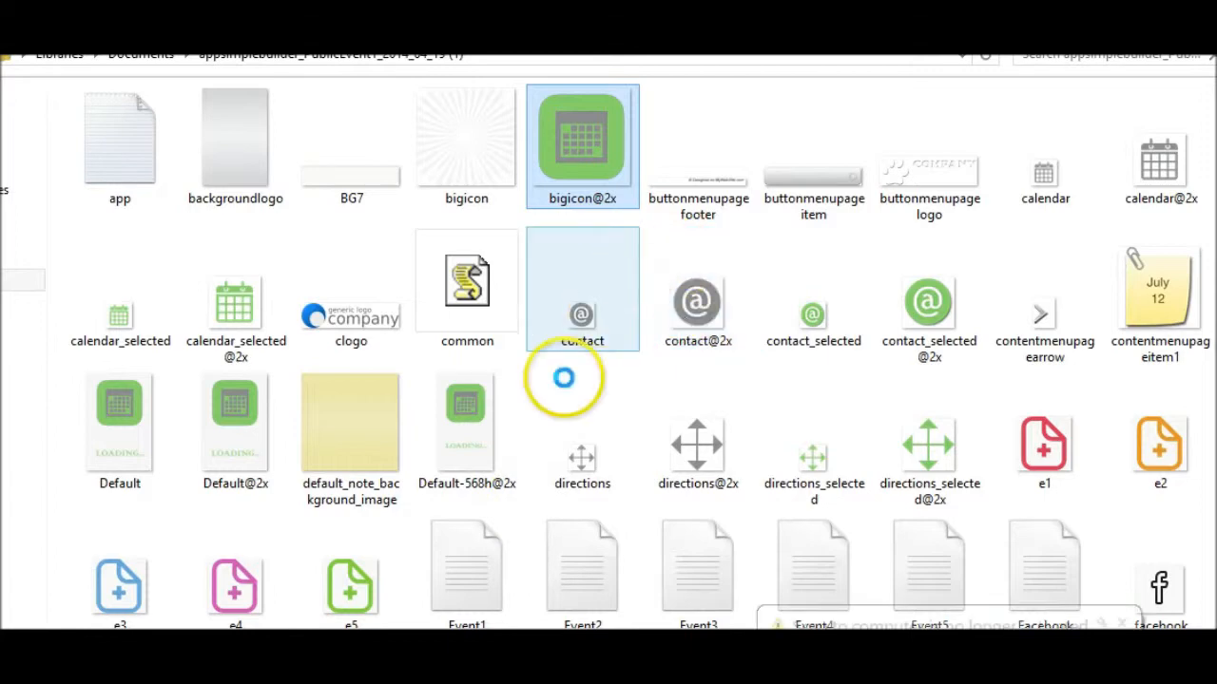
pyautogui.click(378, 597)
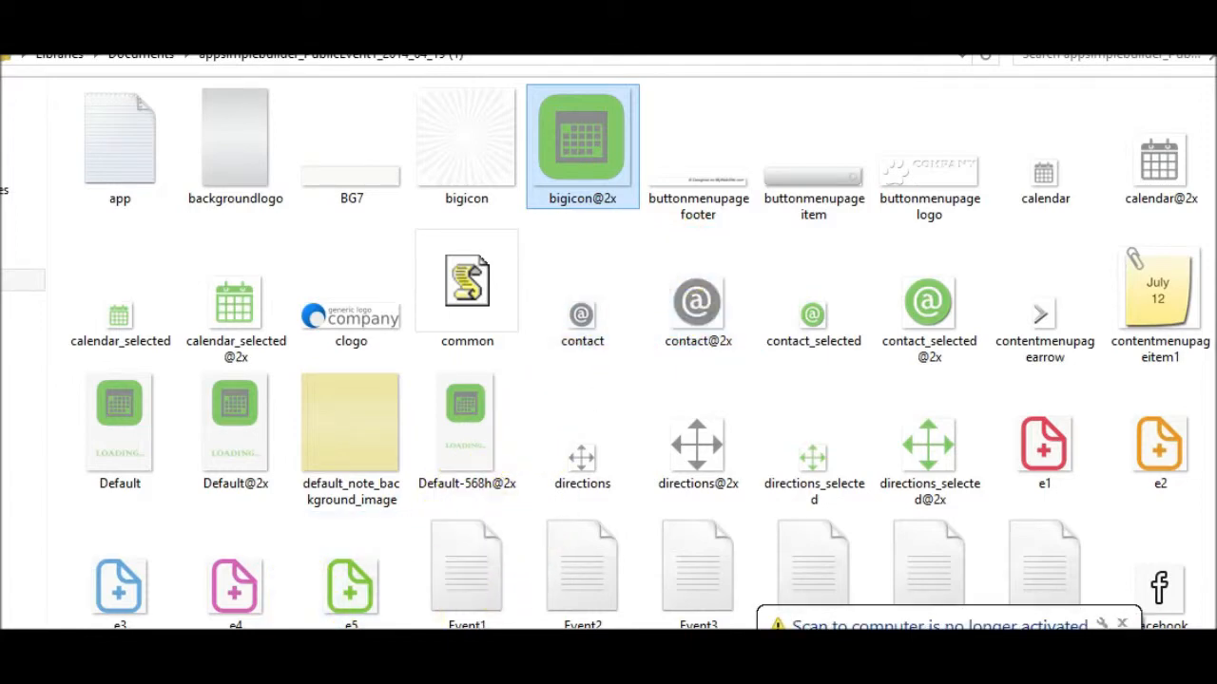
pyautogui.click(236, 628)
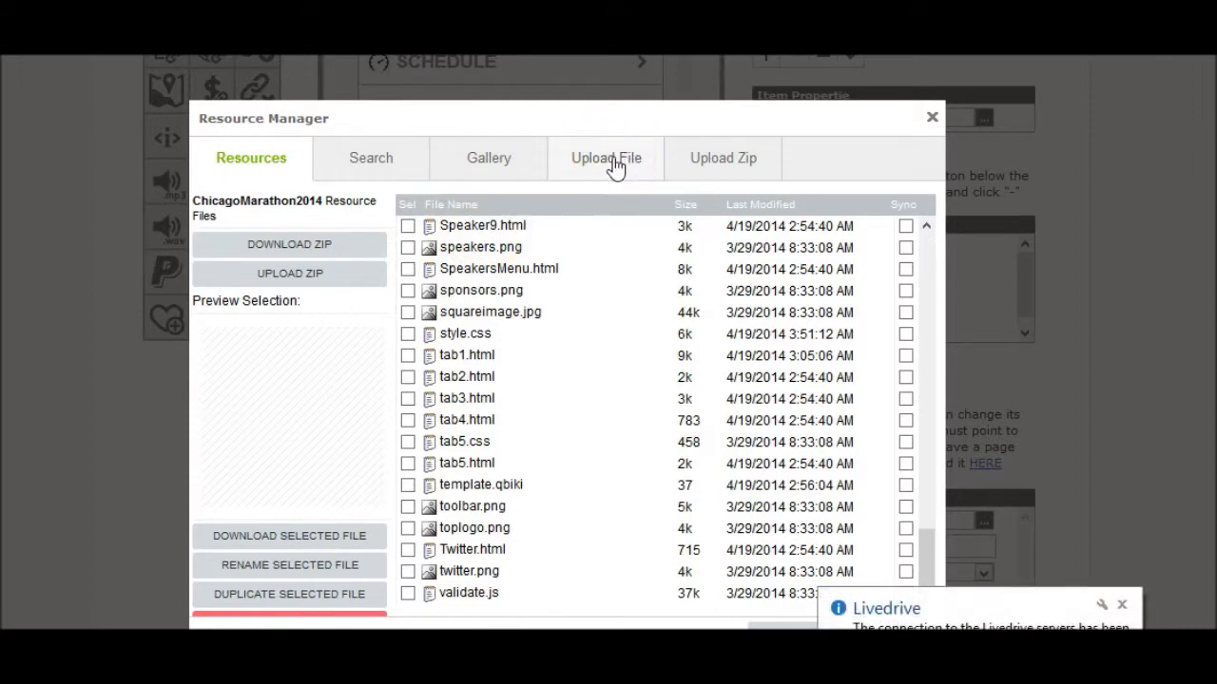
# - Upload the 70.png red skull logo through the Upload File tab
pyautogui.click(613, 160)
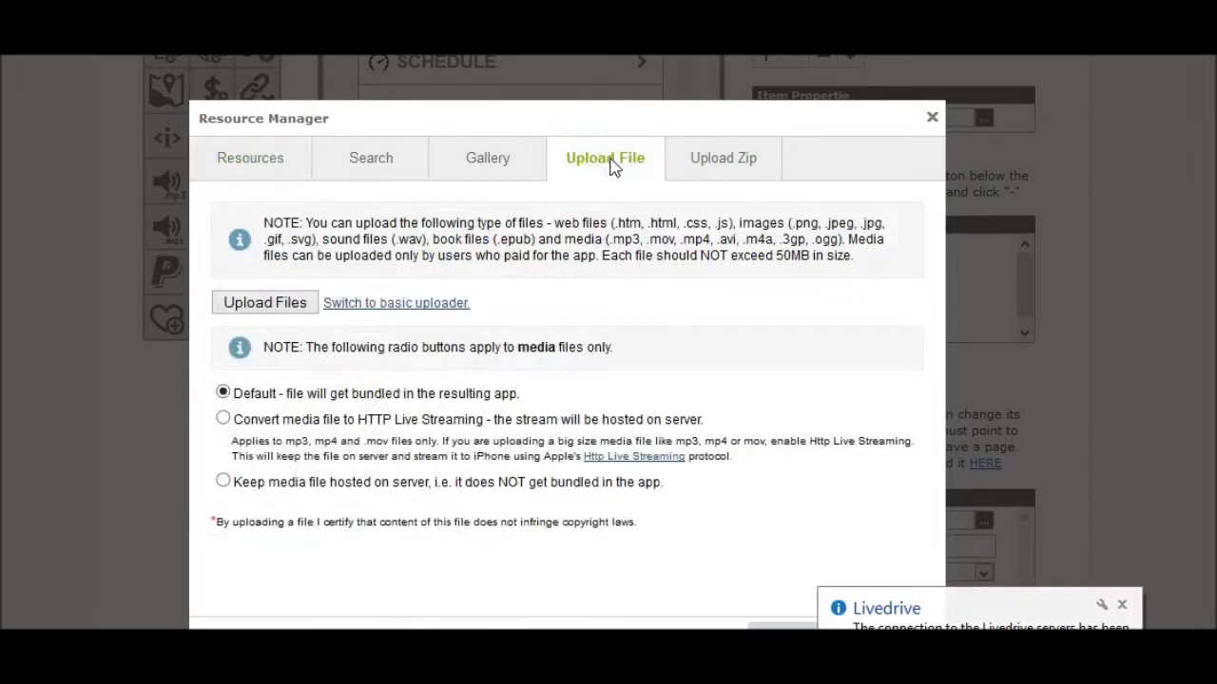
pyautogui.click(282, 305)
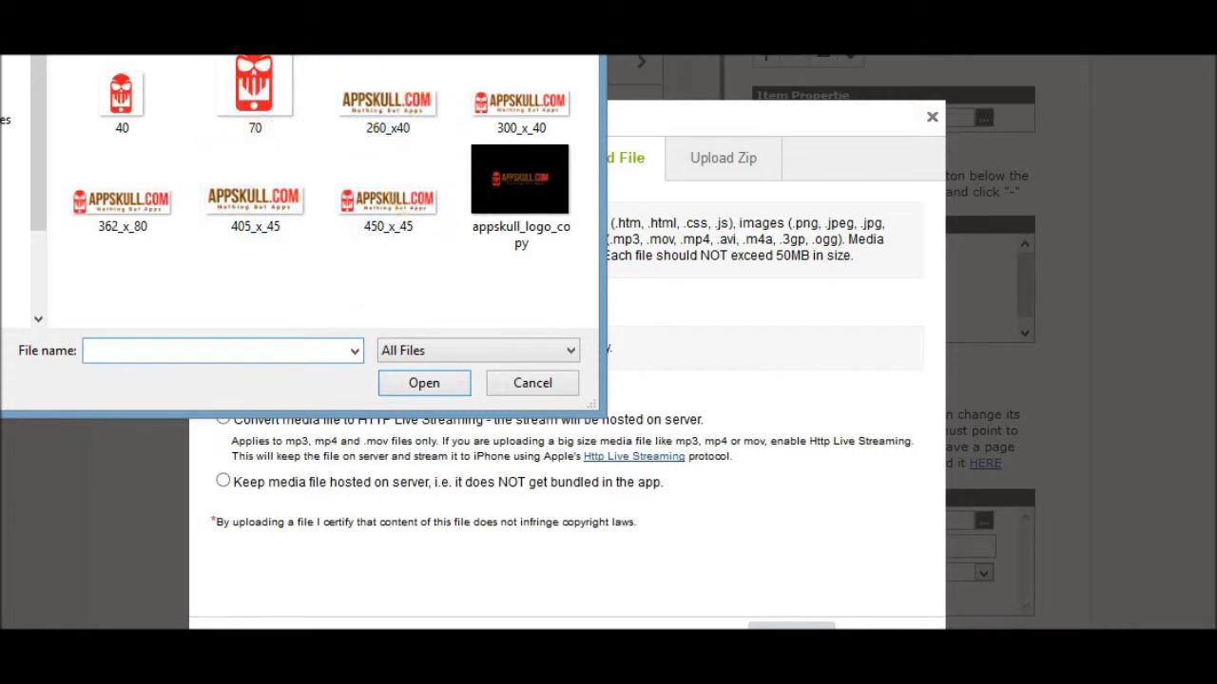
pyautogui.moveTo(314, 4); pyautogui.dragTo(309, 28)
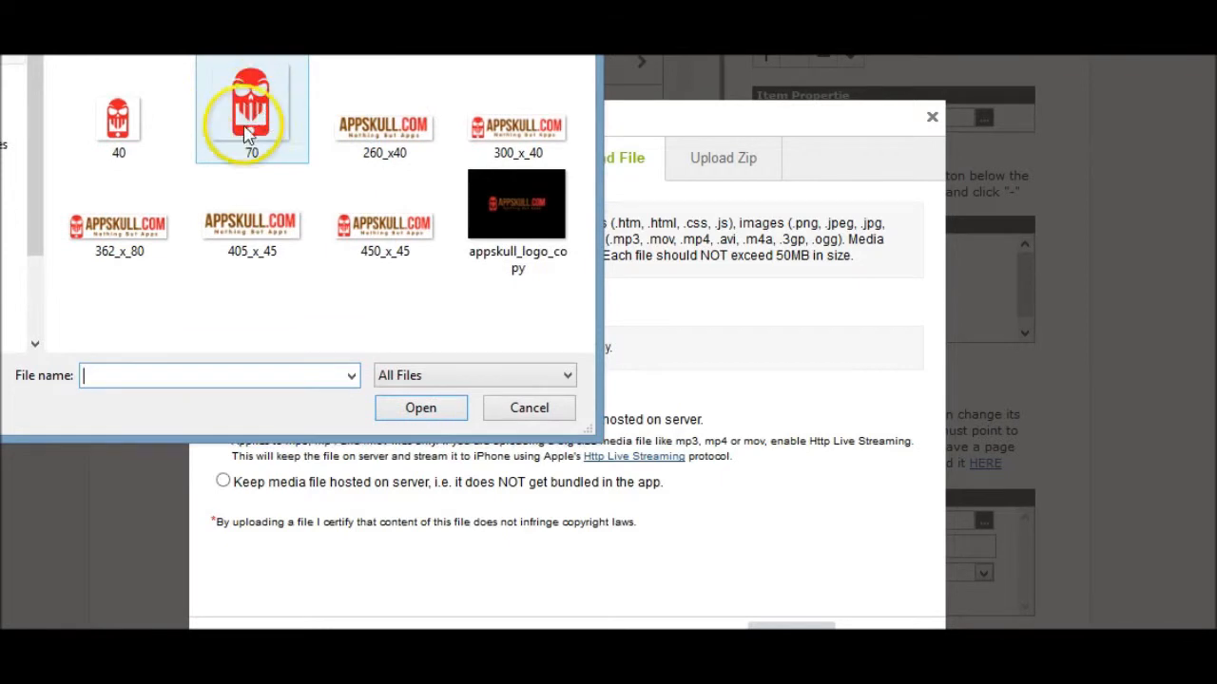
pyautogui.moveTo(310, 29); pyautogui.dragTo(314, 28)
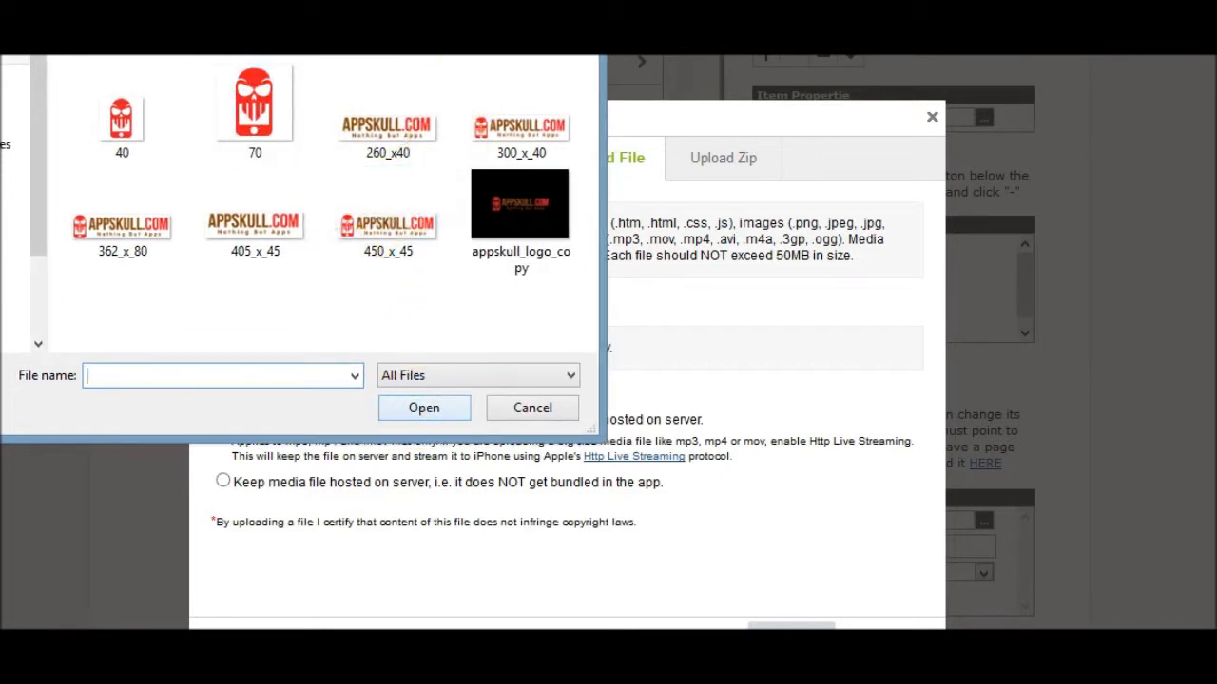
pyautogui.click(254, 100)
pyautogui.click(411, 411)
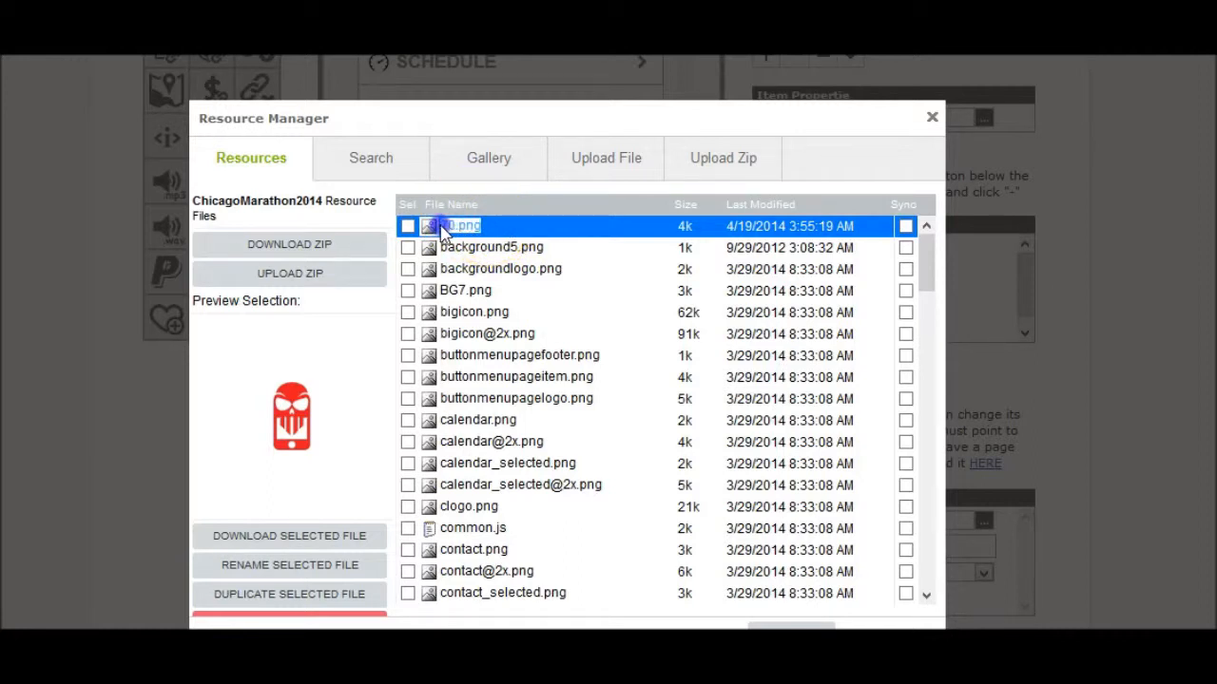
pyautogui.rightClick(455, 230)
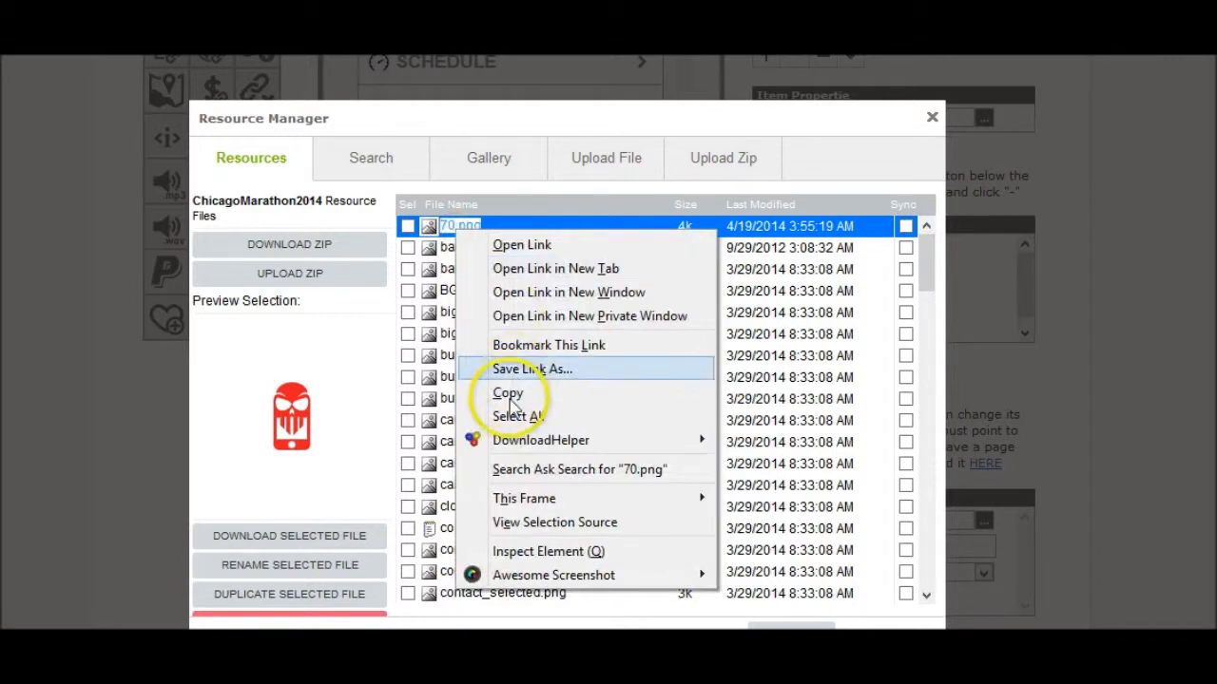
pyautogui.click(511, 206)
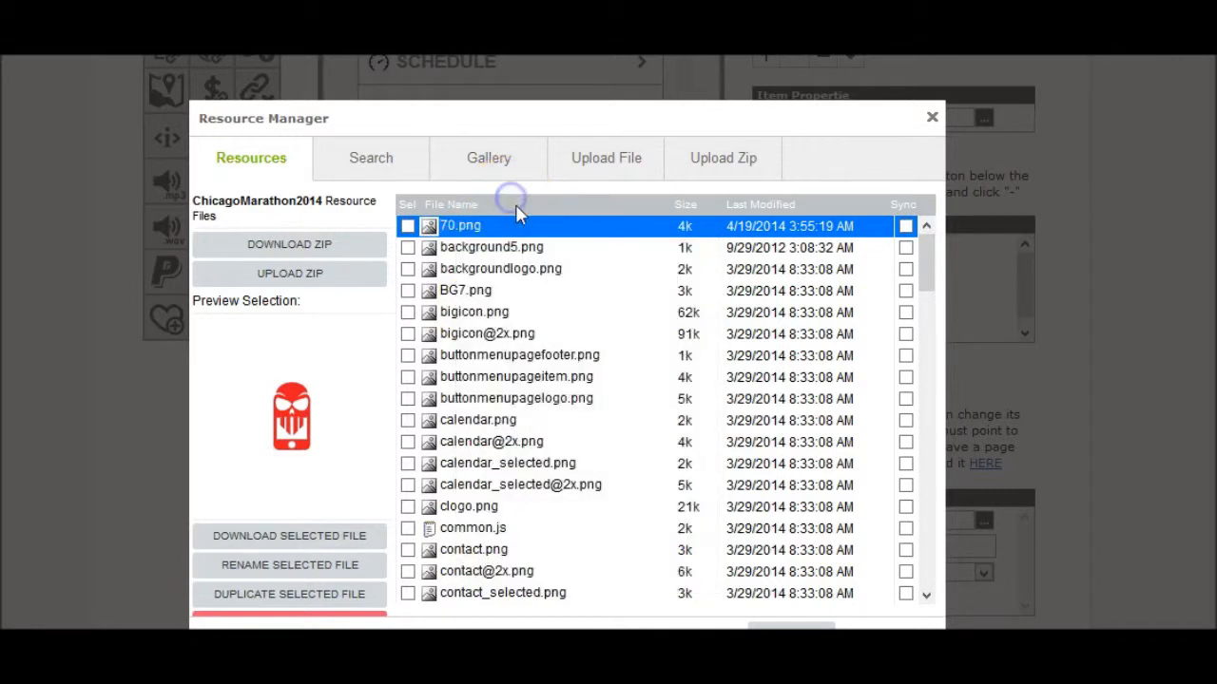
pyautogui.click(495, 251)
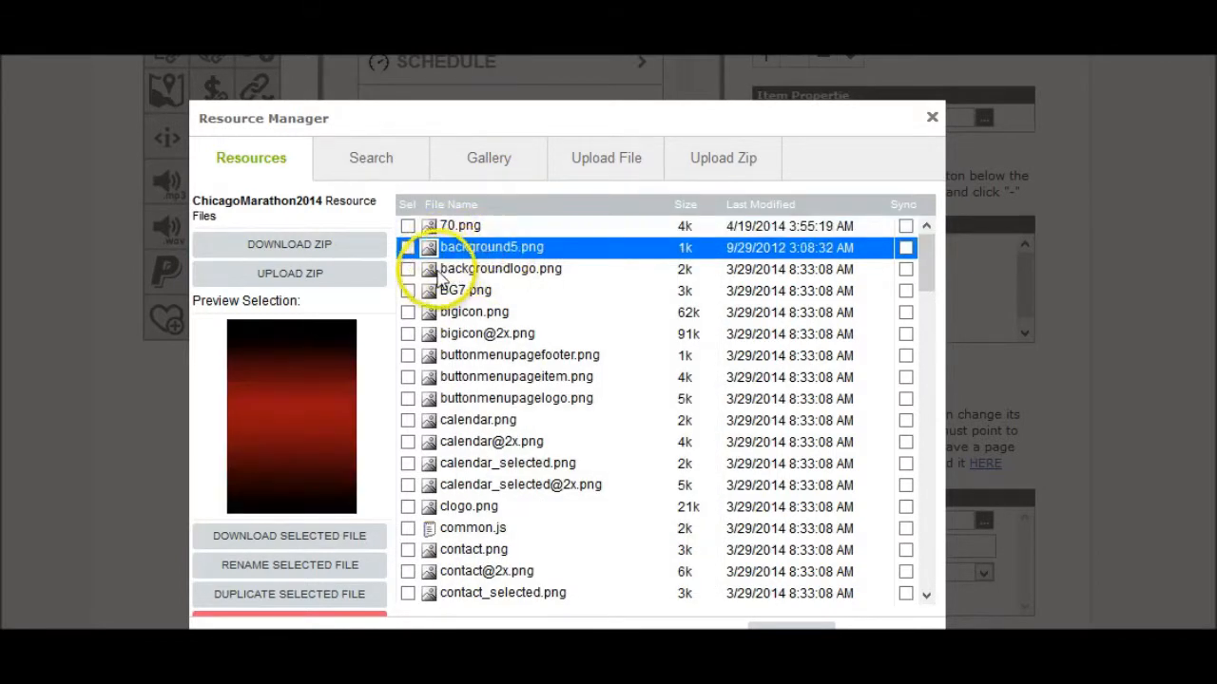
pyautogui.click(452, 271)
pyautogui.click(466, 292)
pyautogui.click(473, 314)
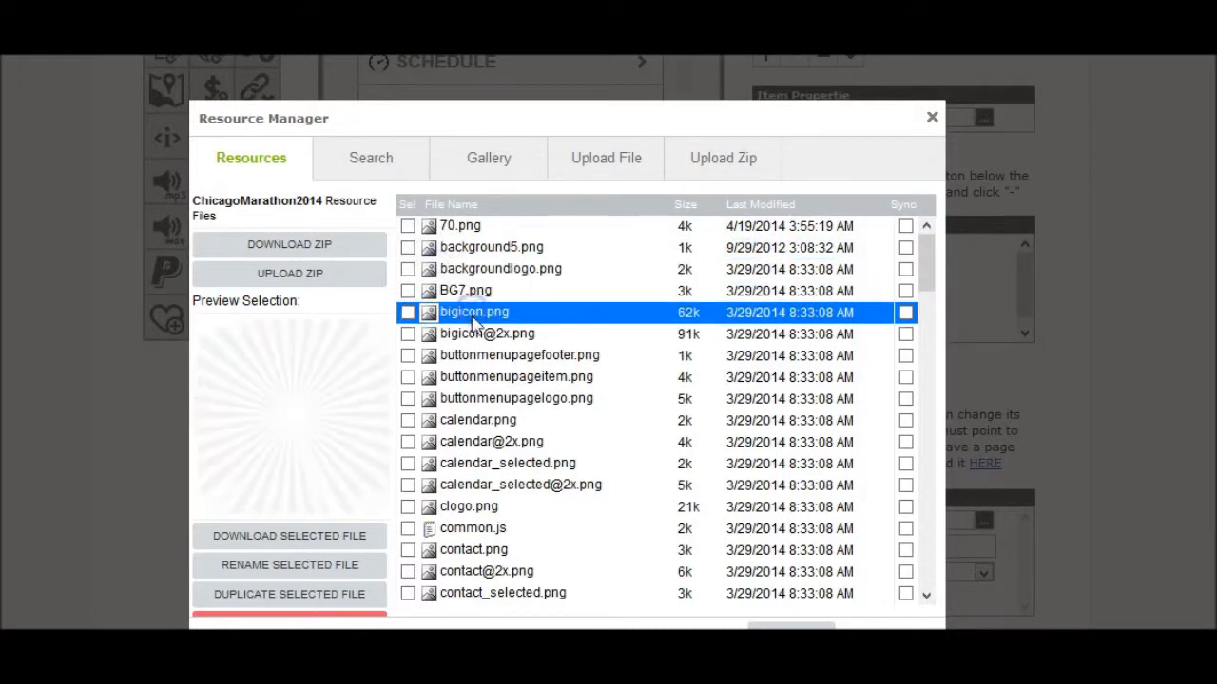
pyautogui.click(473, 338)
pyautogui.click(458, 358)
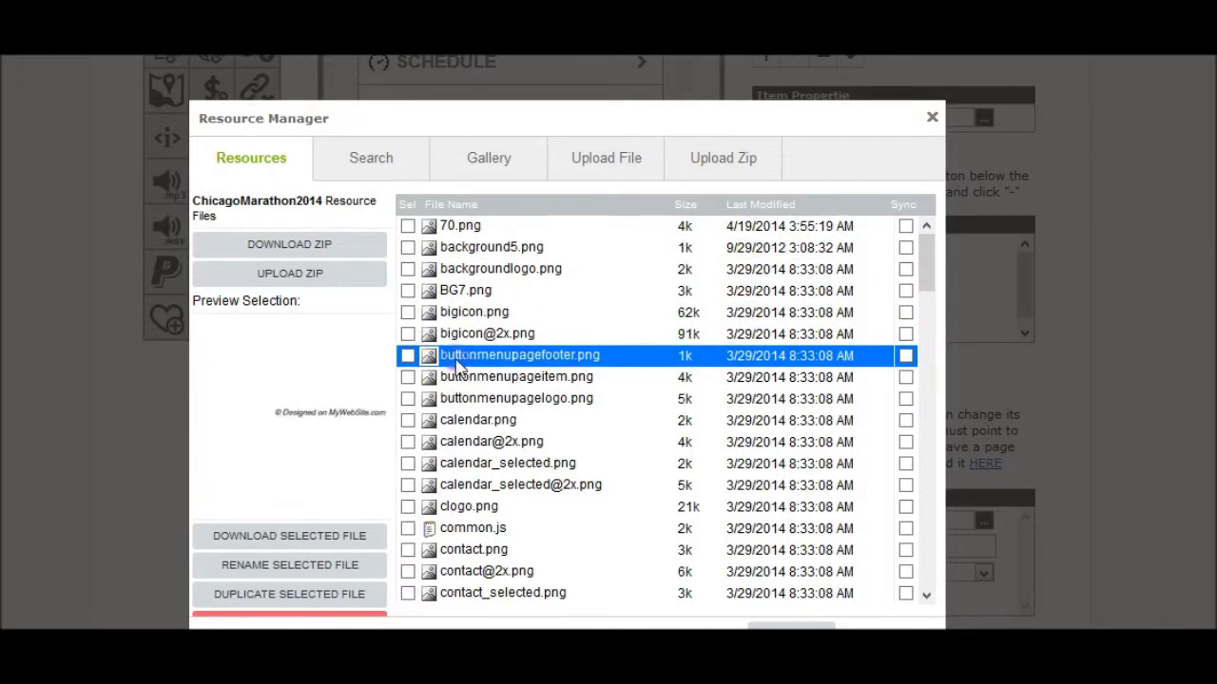
pyautogui.click(467, 379)
pyautogui.click(474, 399)
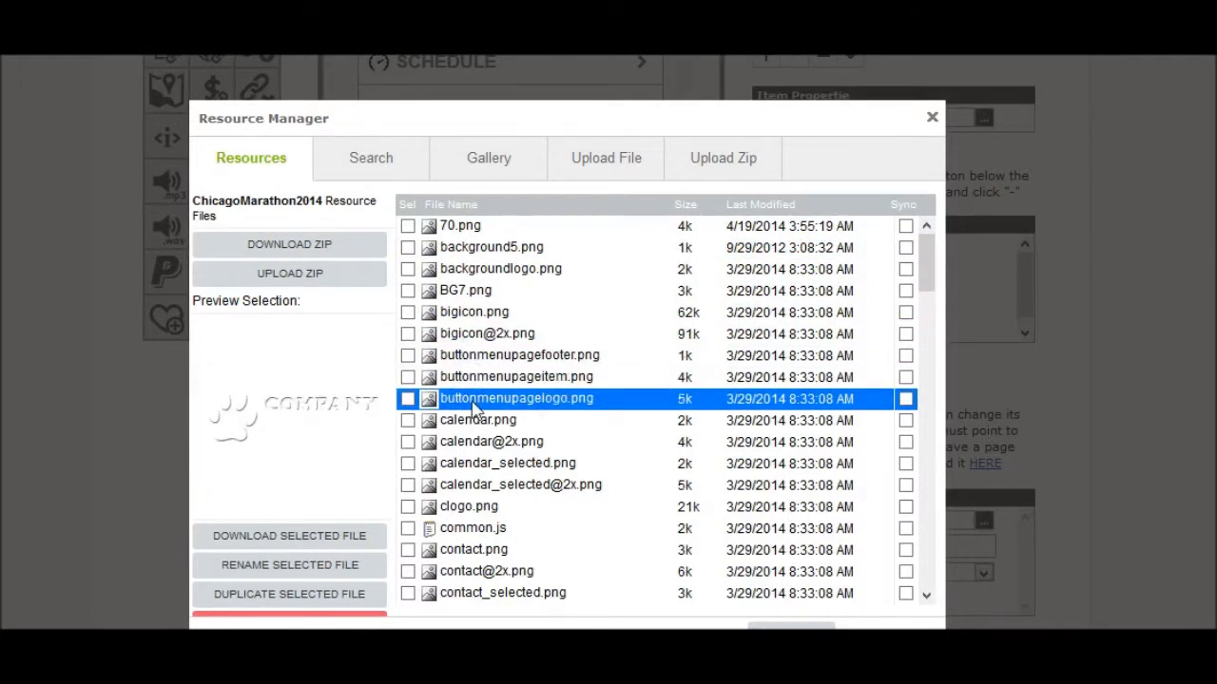
pyautogui.click(478, 422)
pyautogui.click(482, 442)
# - Copy the clogo.png file name and close the Resource Manager
pyautogui.click(485, 510)
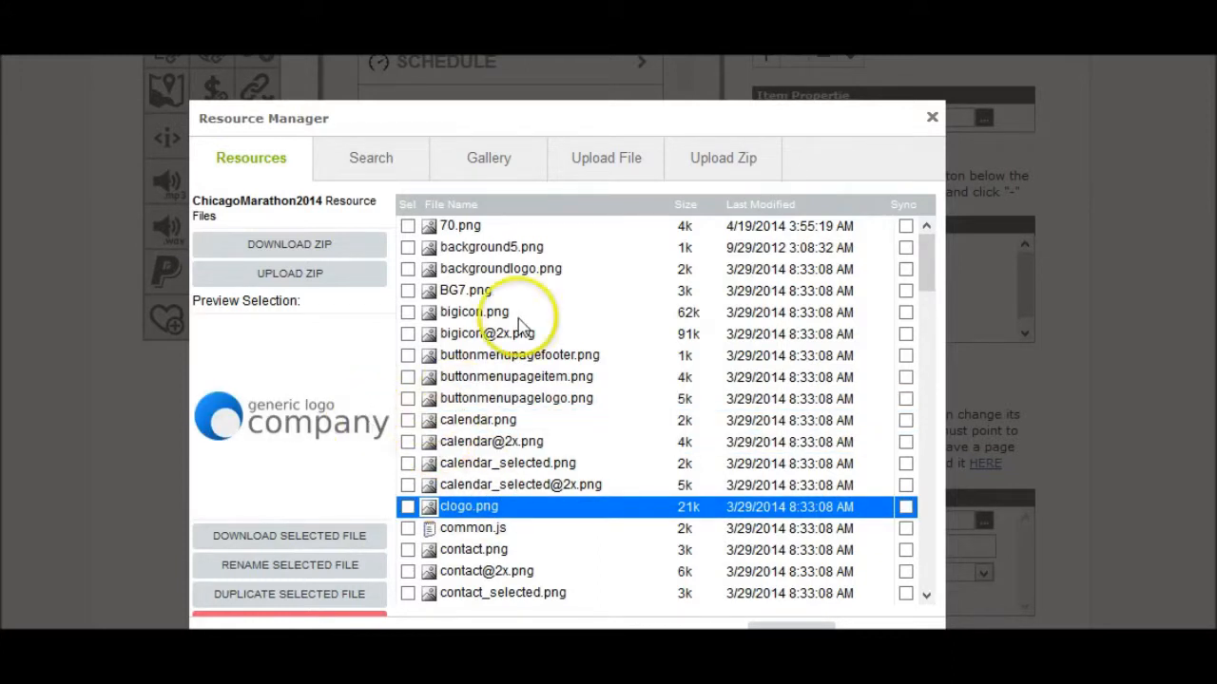
pyautogui.rightClick(461, 510)
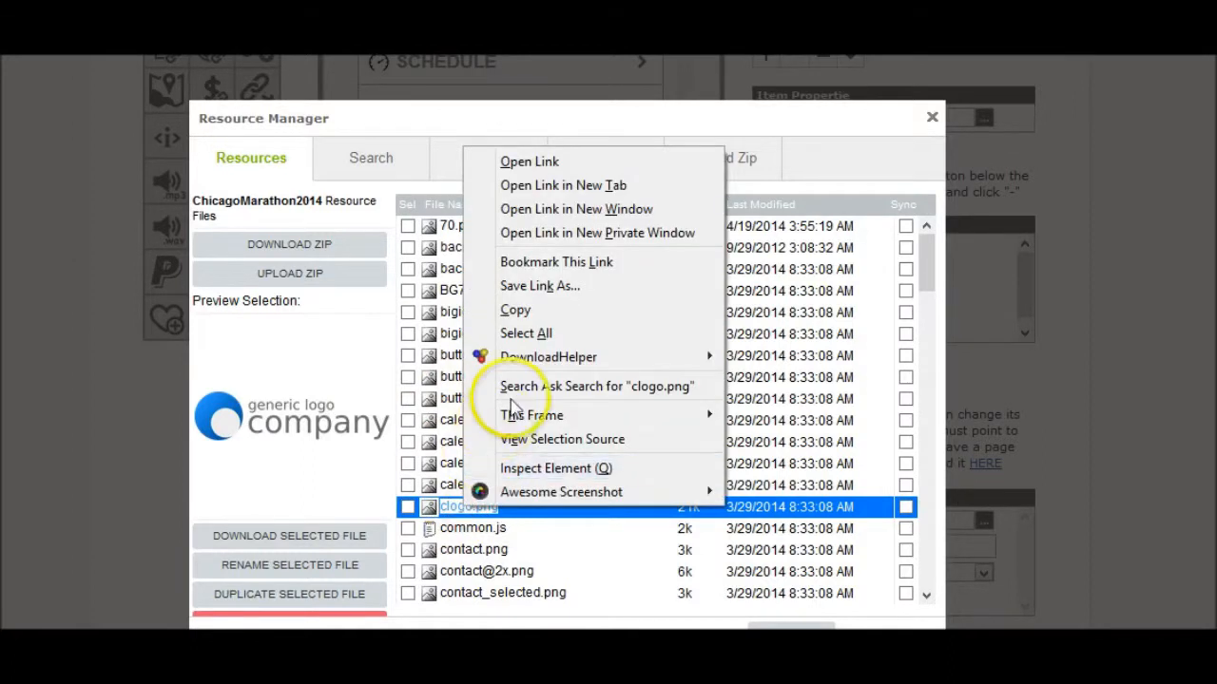
pyautogui.click(523, 310)
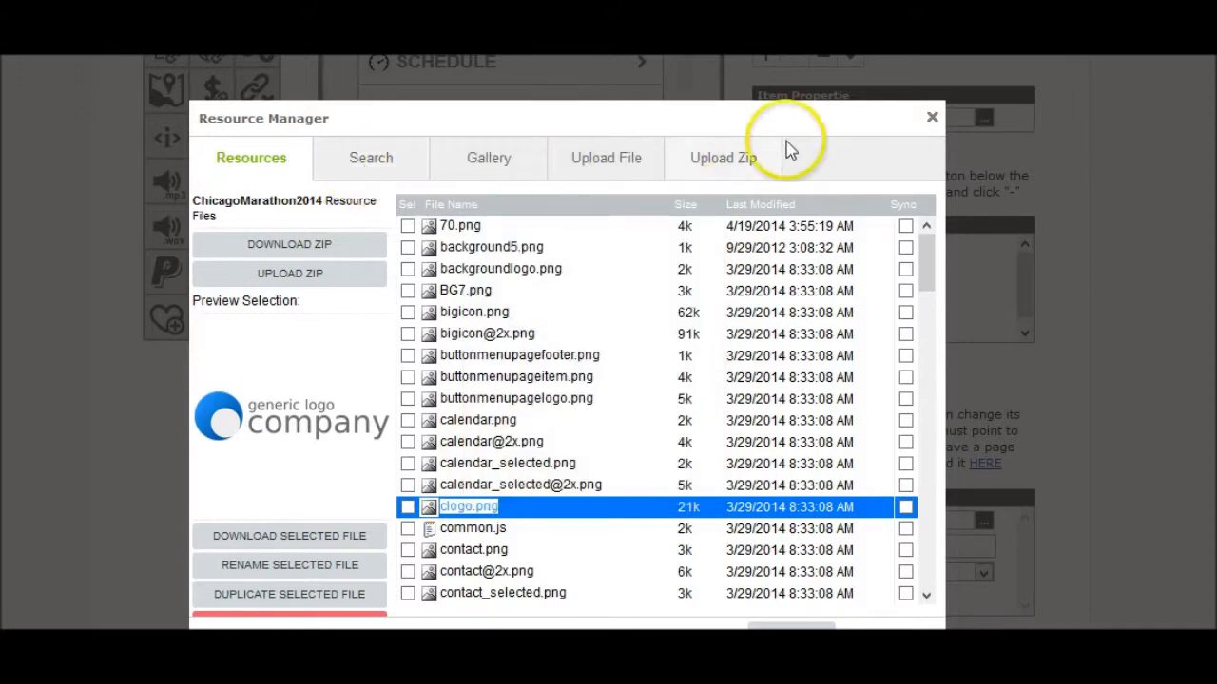
pyautogui.click(931, 122)
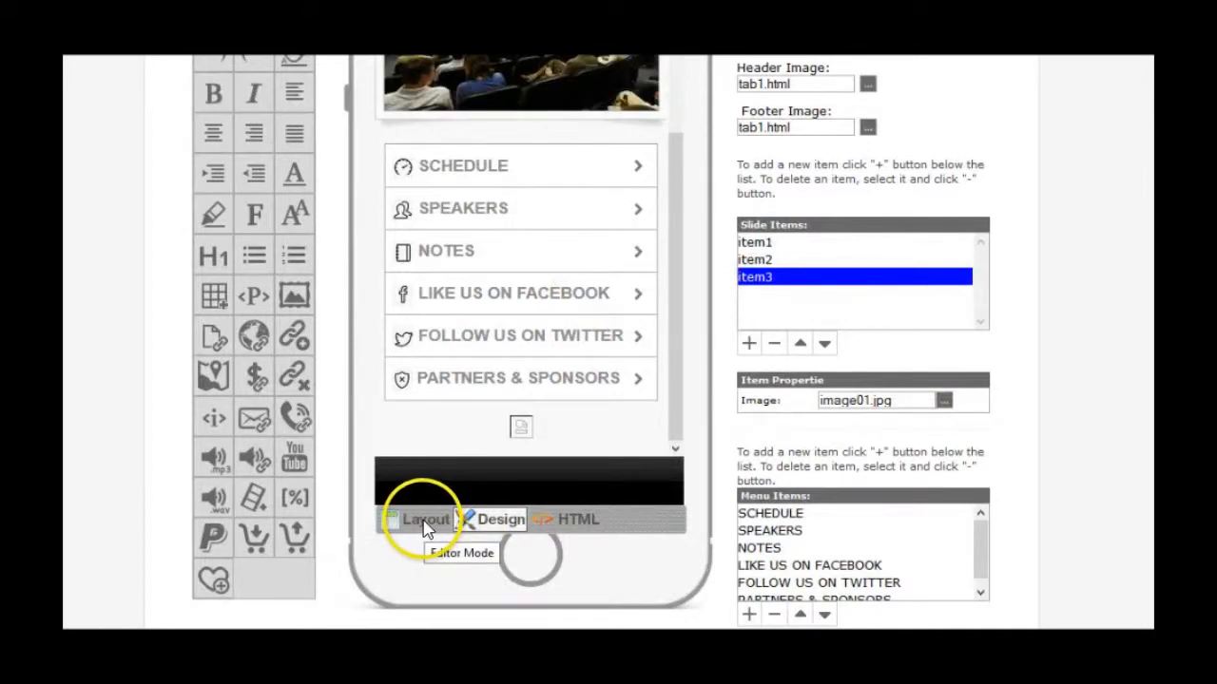
# - In Layout mode, change the header image from 70.png to clogo.png and apply it
pyautogui.click(424, 523)
pyautogui.scroll(4, 472, 478)
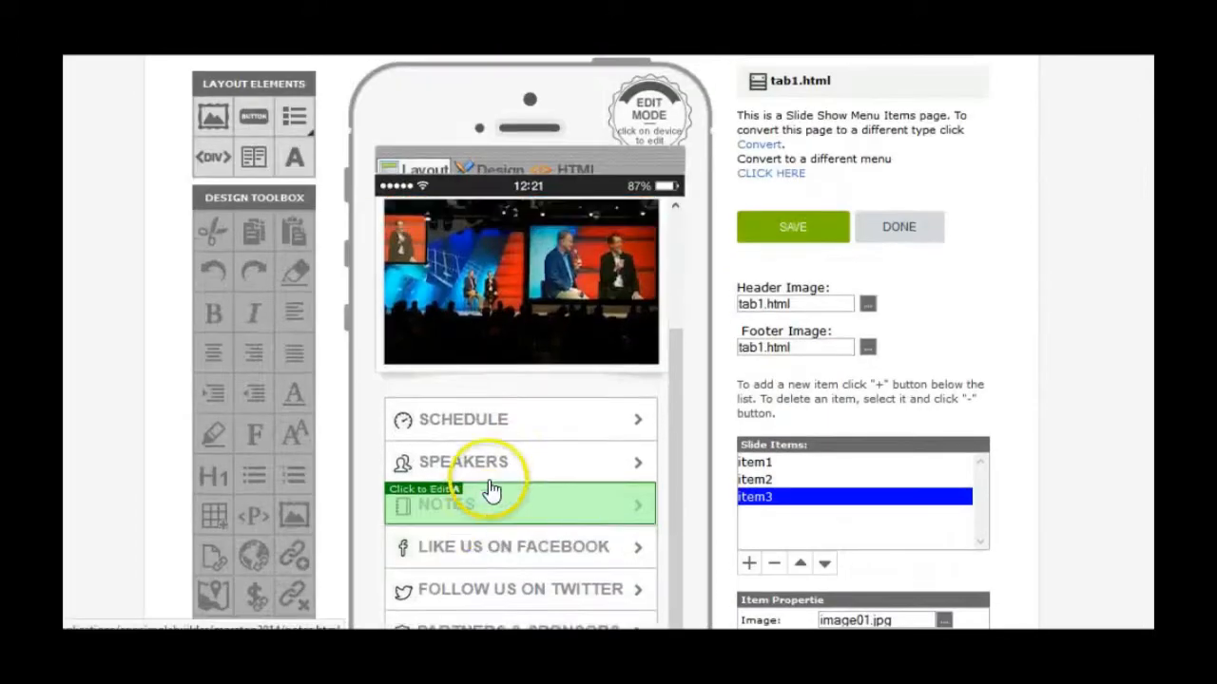
pyautogui.scroll(2, 527, 384)
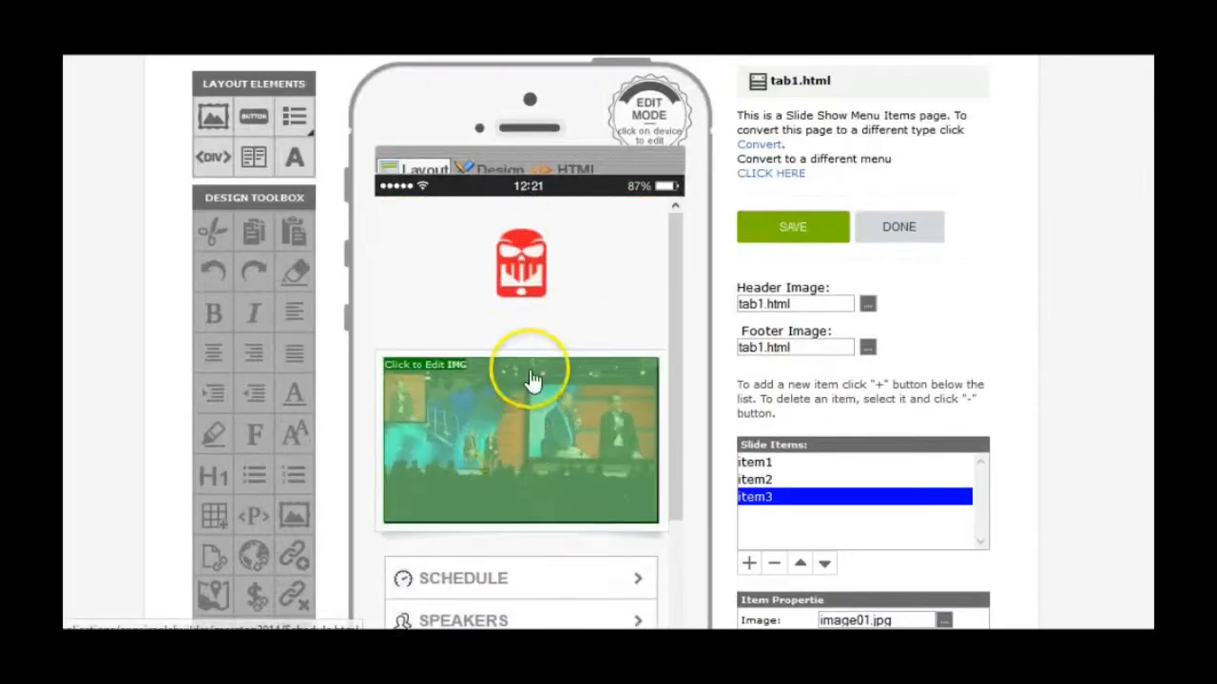
pyautogui.click(529, 238)
pyautogui.click(522, 234)
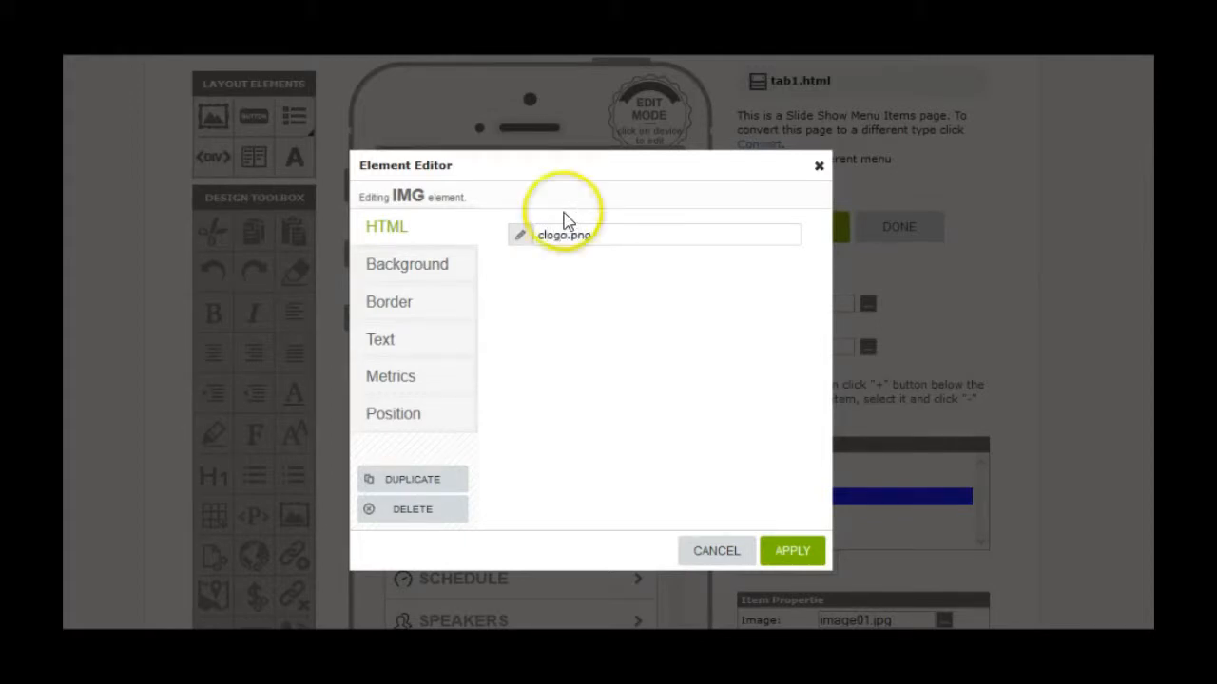
pyautogui.click(785, 554)
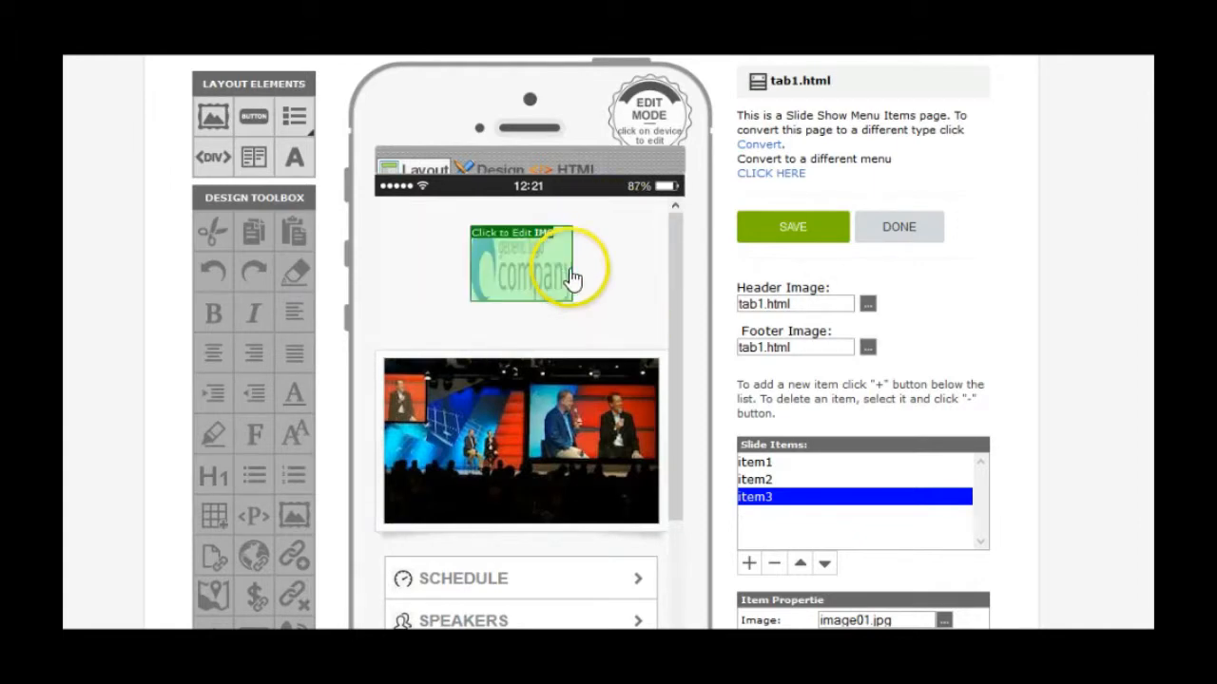
pyautogui.scroll(-10, 601, 414)
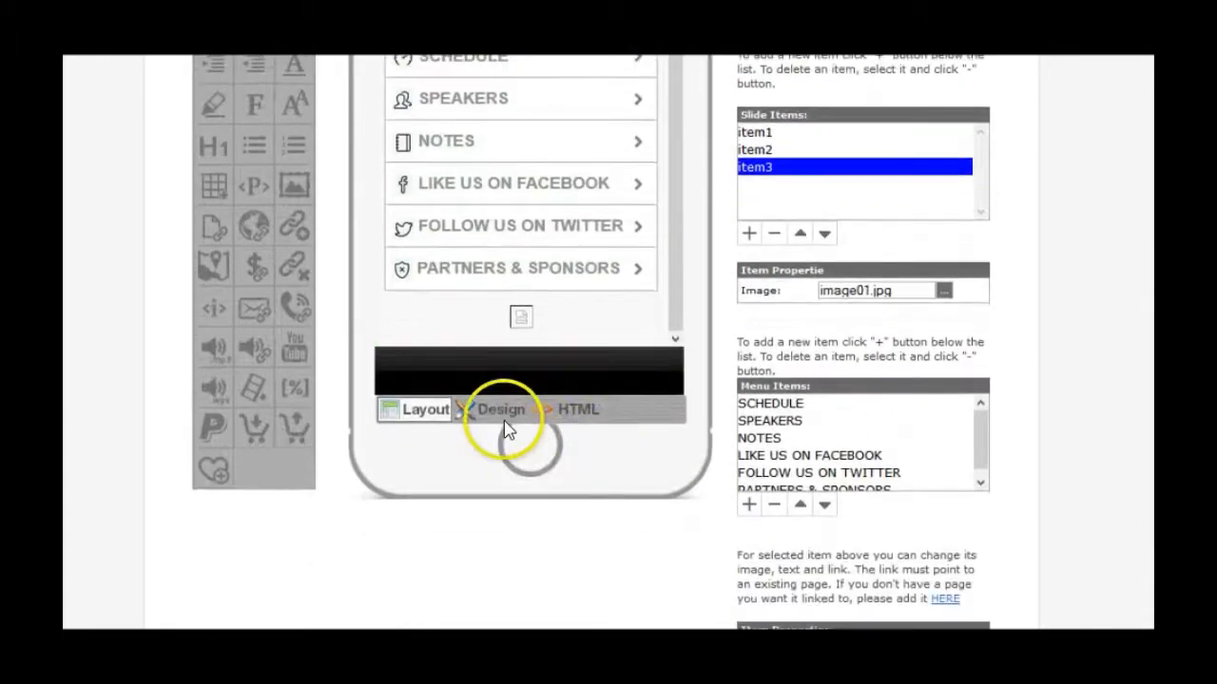
# - In Design mode, resize the clogo.png logo above the slideshow into a wide, flat header banner
pyautogui.click(501, 414)
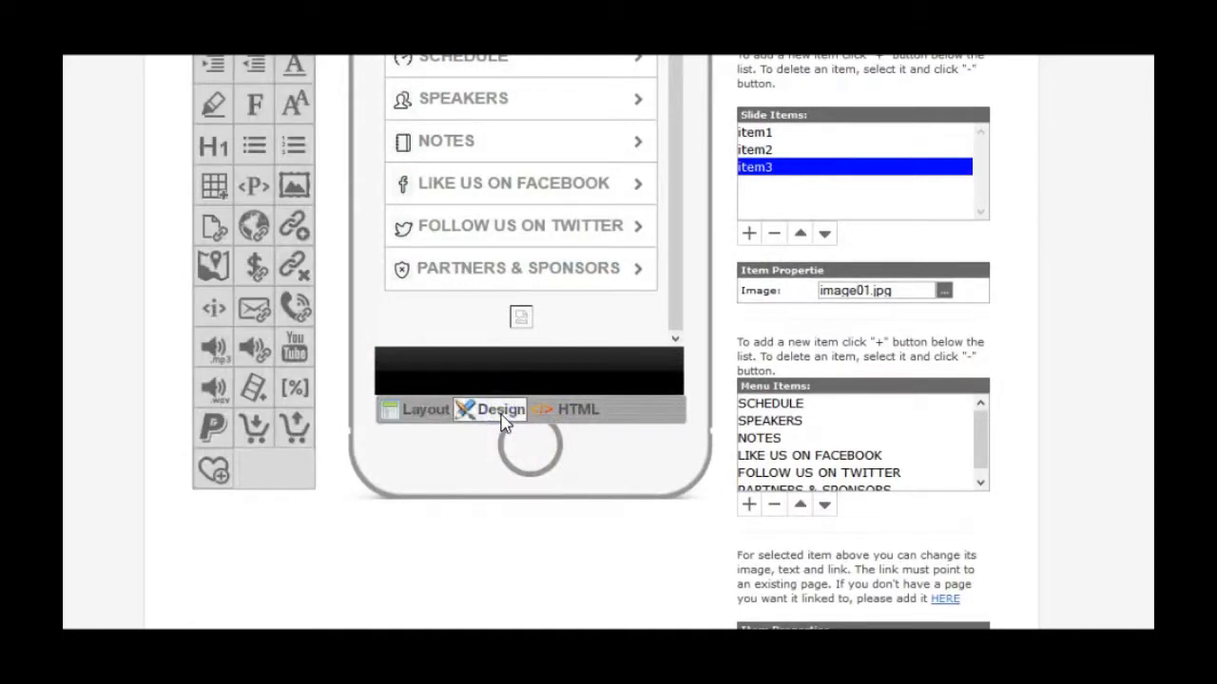
pyautogui.scroll(5, 508, 412)
pyautogui.scroll(3, 525, 323)
pyautogui.click(560, 380)
pyautogui.moveTo(570, 372); pyautogui.dragTo(619, 378)
pyautogui.moveTo(442, 372)
pyautogui.mouseDown()
pyautogui.moveTo(408, 368)
pyautogui.moveTo(427, 371)
pyautogui.mouseUp()
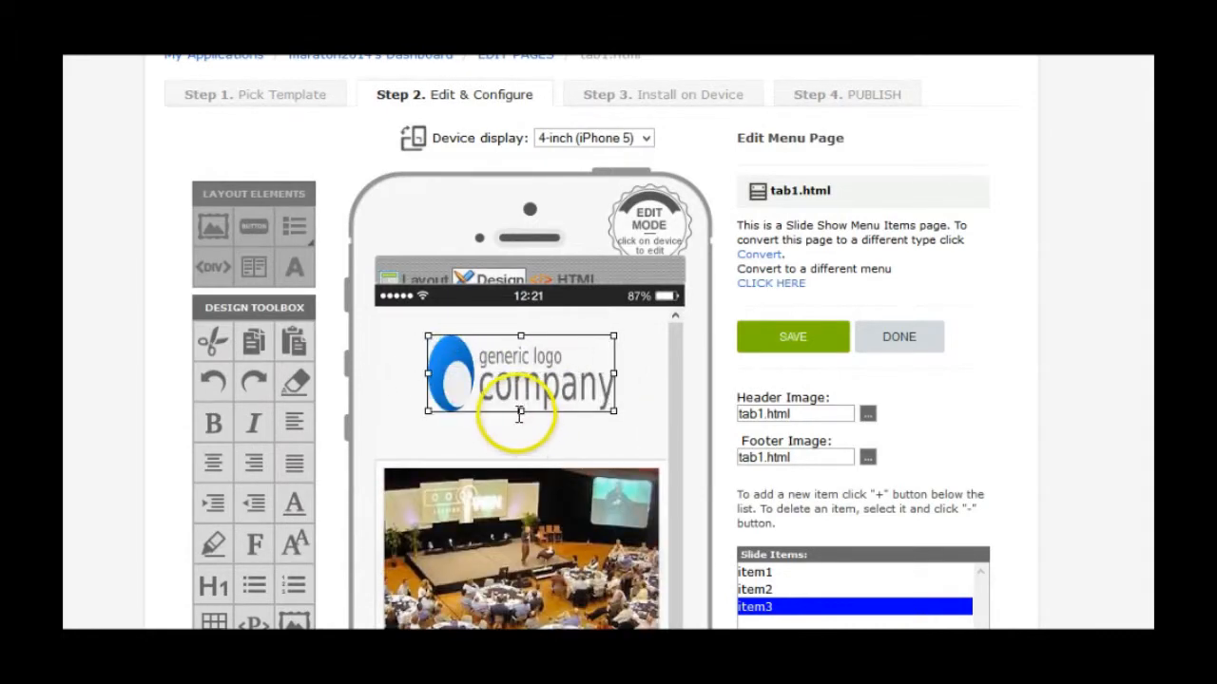
pyautogui.moveTo(520, 411); pyautogui.dragTo(520, 390)
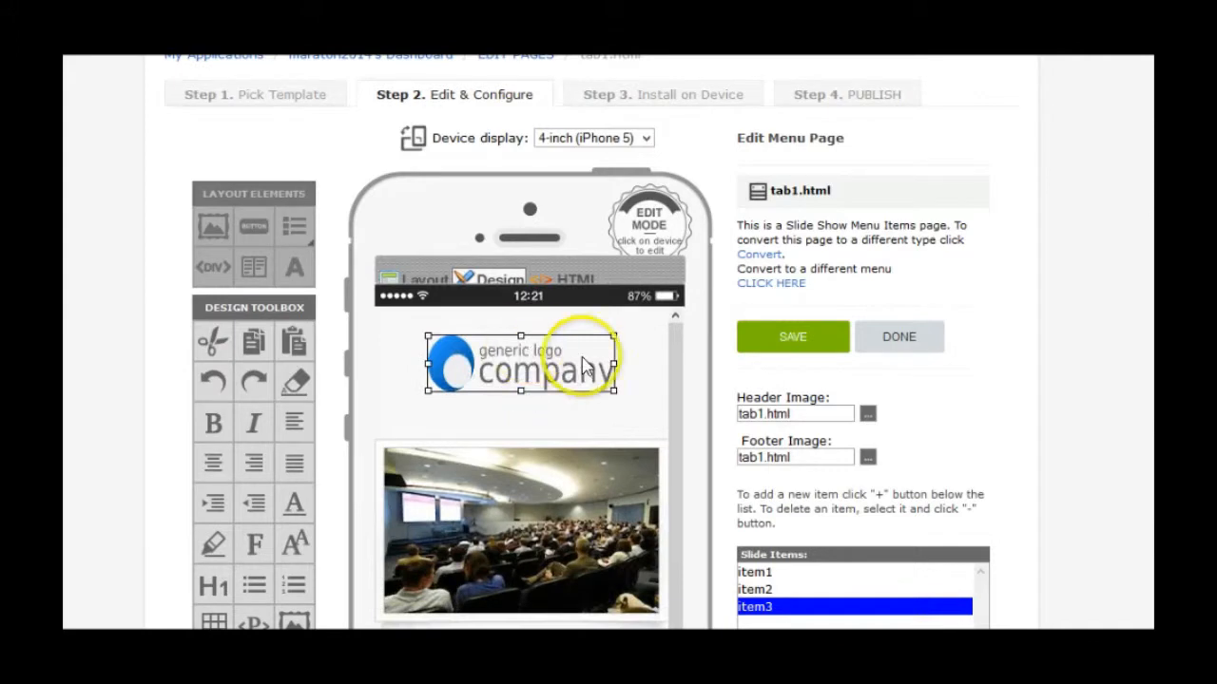
pyautogui.moveTo(614, 364); pyautogui.dragTo(596, 363)
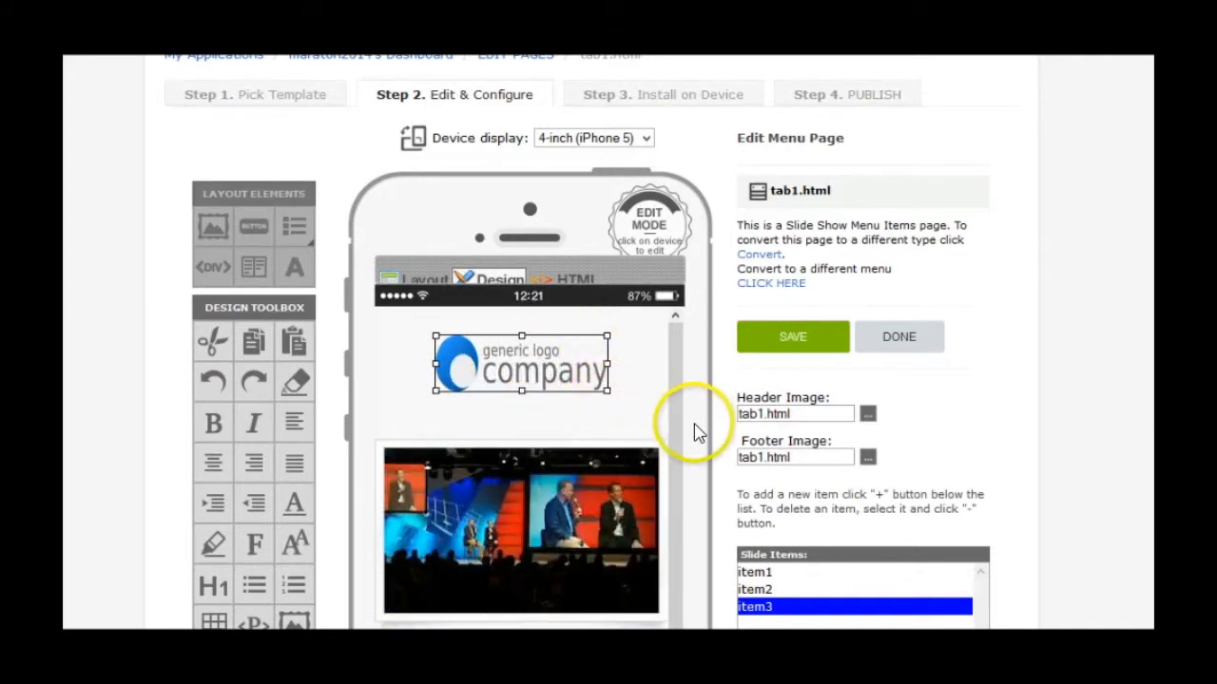
pyautogui.scroll(-3, 694, 428)
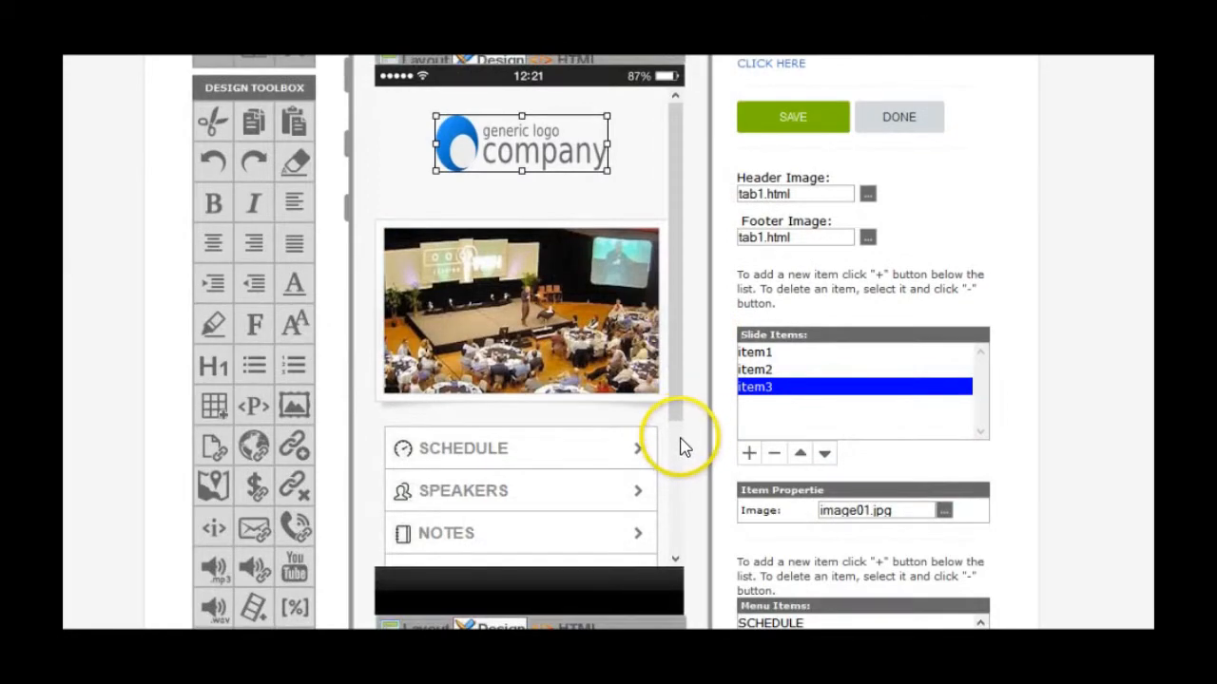
pyautogui.scroll(-3, 685, 449)
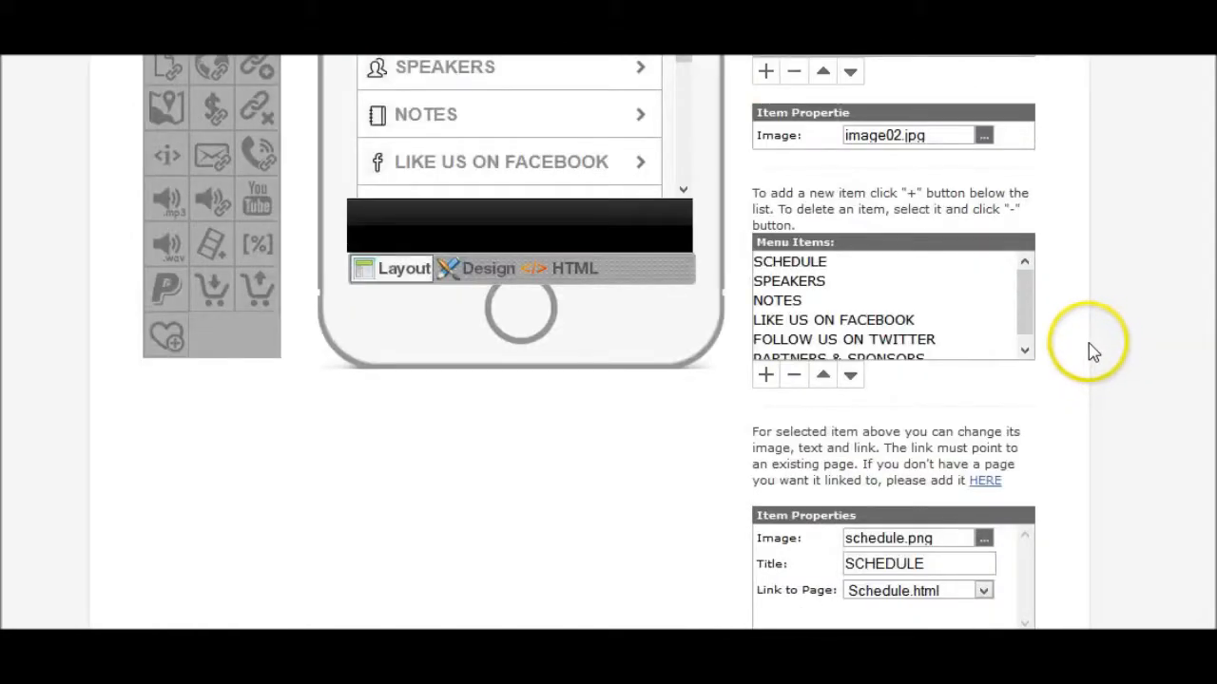
pyautogui.scroll(5, 1087, 348)
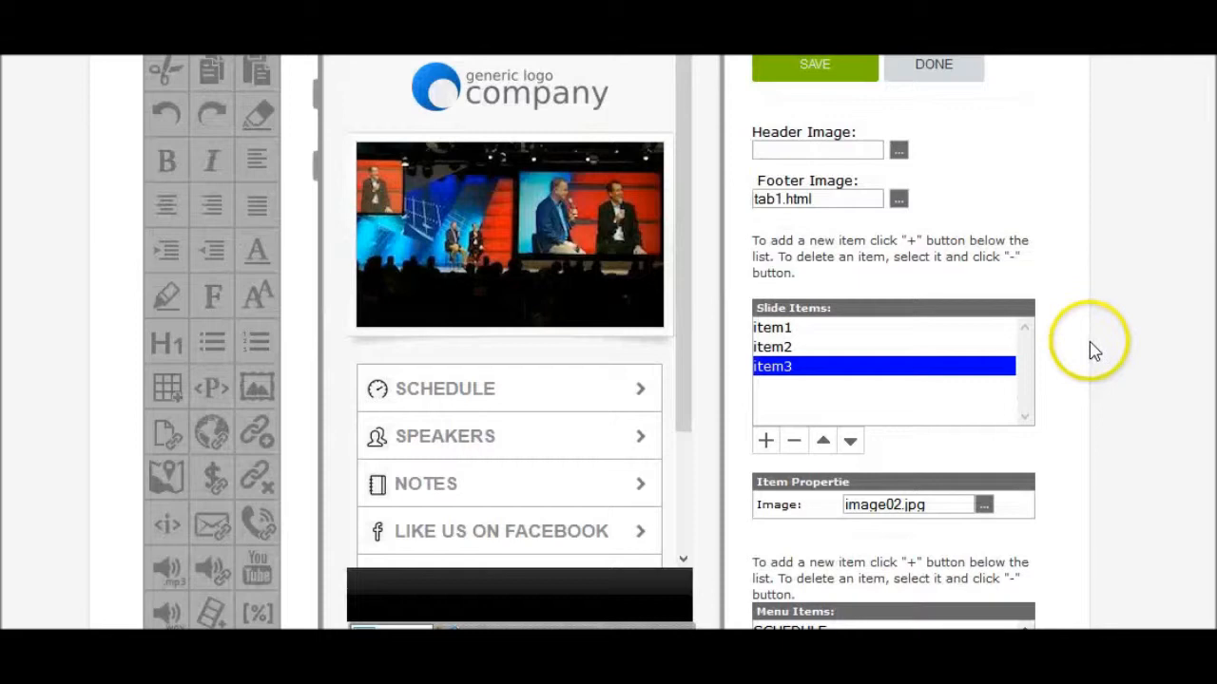
pyautogui.scroll(-2, 1069, 360)
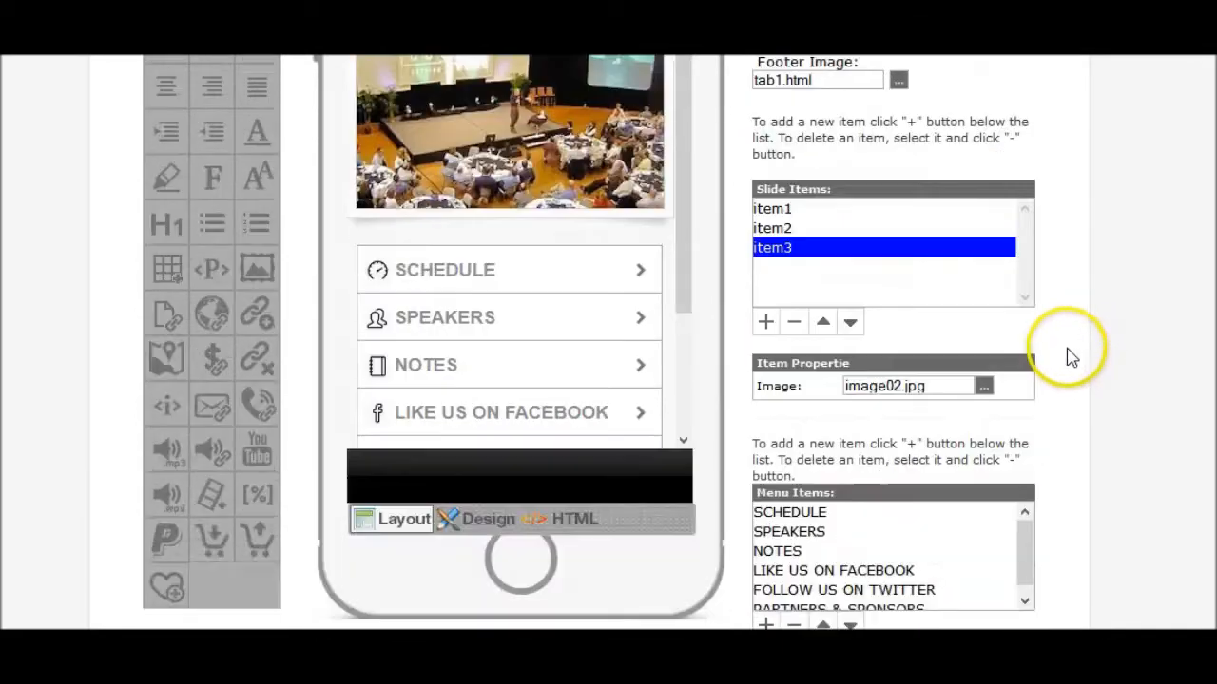
# - Review the image sets for slide item2 and slide item1
pyautogui.click(771, 226)
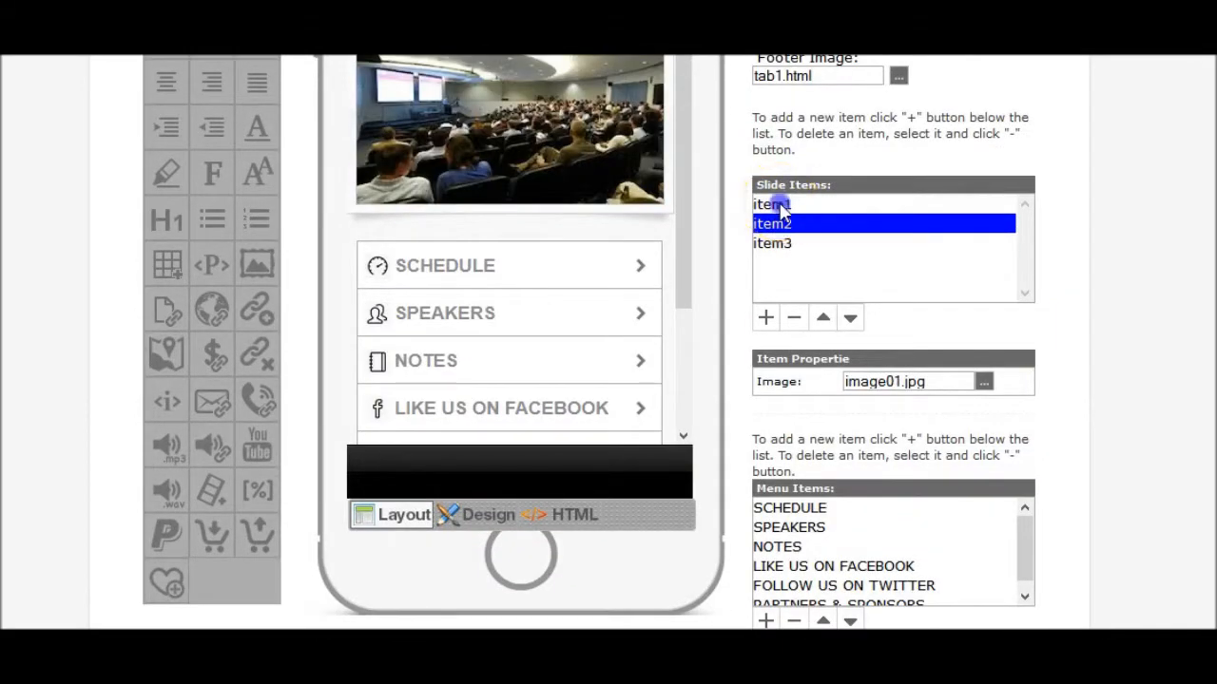
pyautogui.click(778, 207)
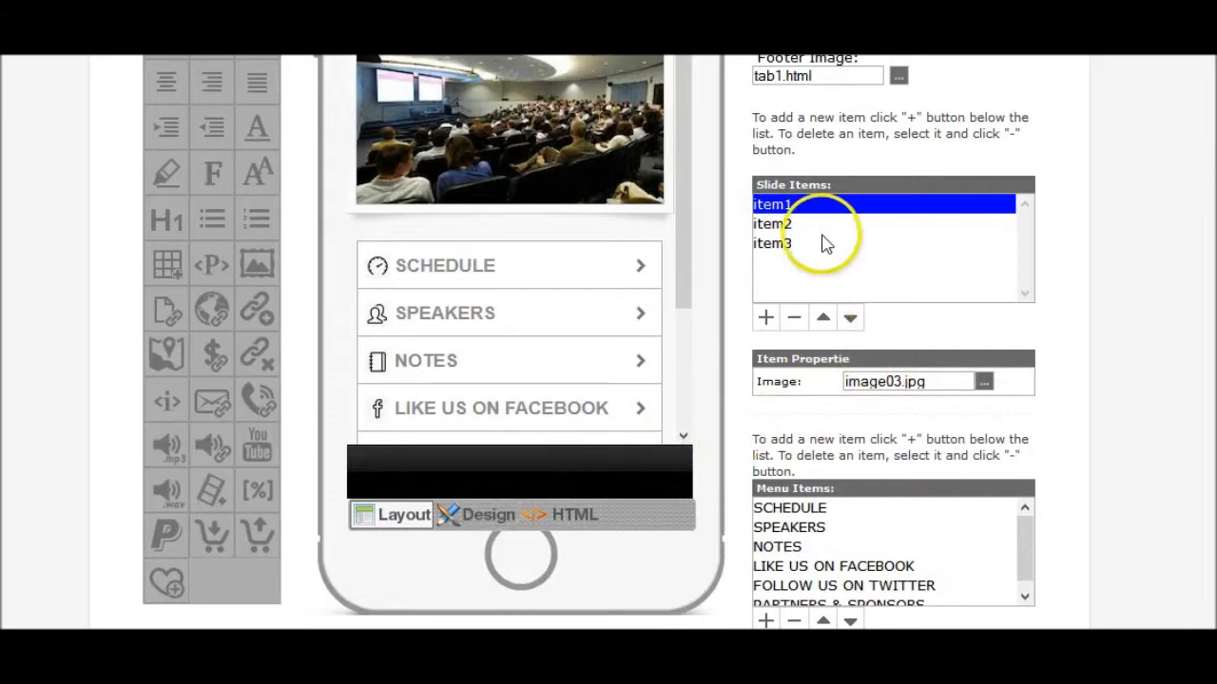
pyautogui.scroll(2, 815, 221)
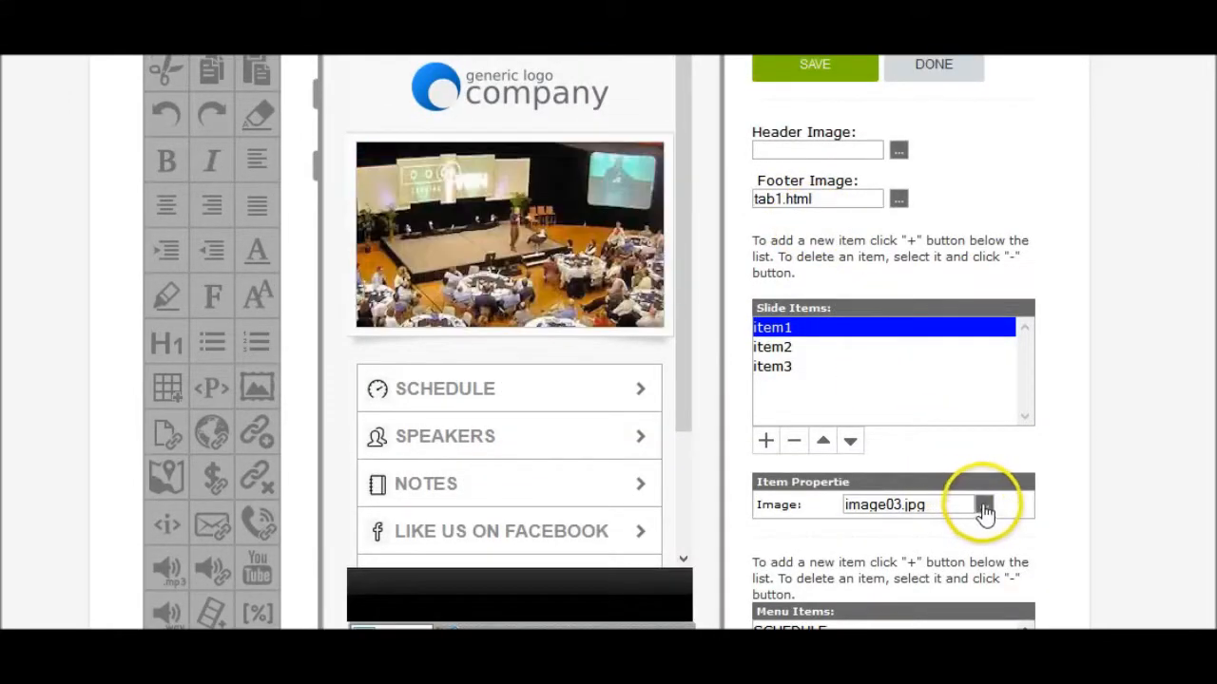
pyautogui.scroll(-5, 1093, 418)
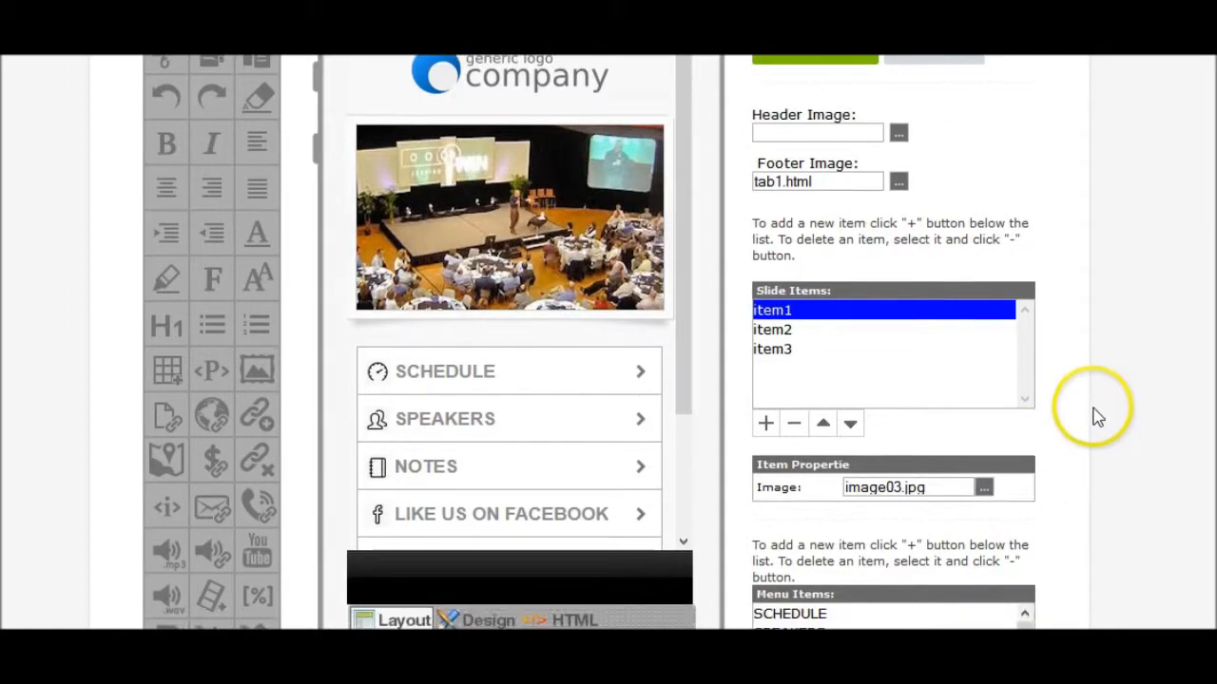
pyautogui.scroll(-1, 1080, 419)
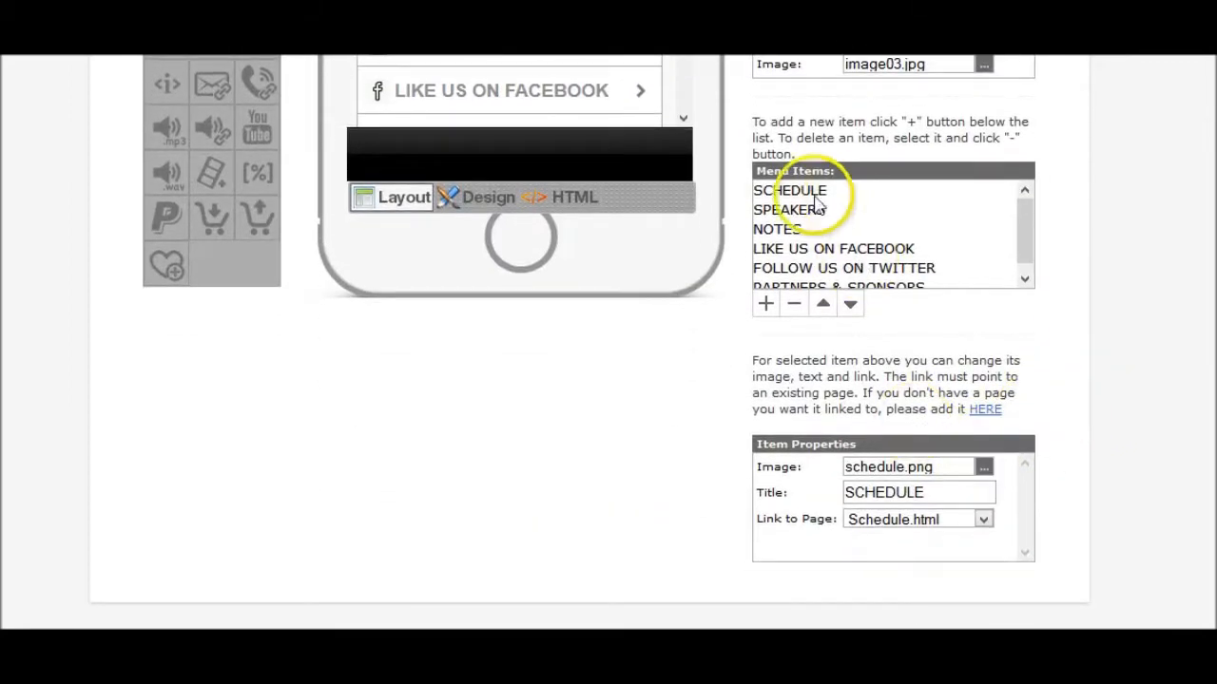
# - Retitle the Schedule menu item to Calender and save the tab1 menu page
pyautogui.click(785, 192)
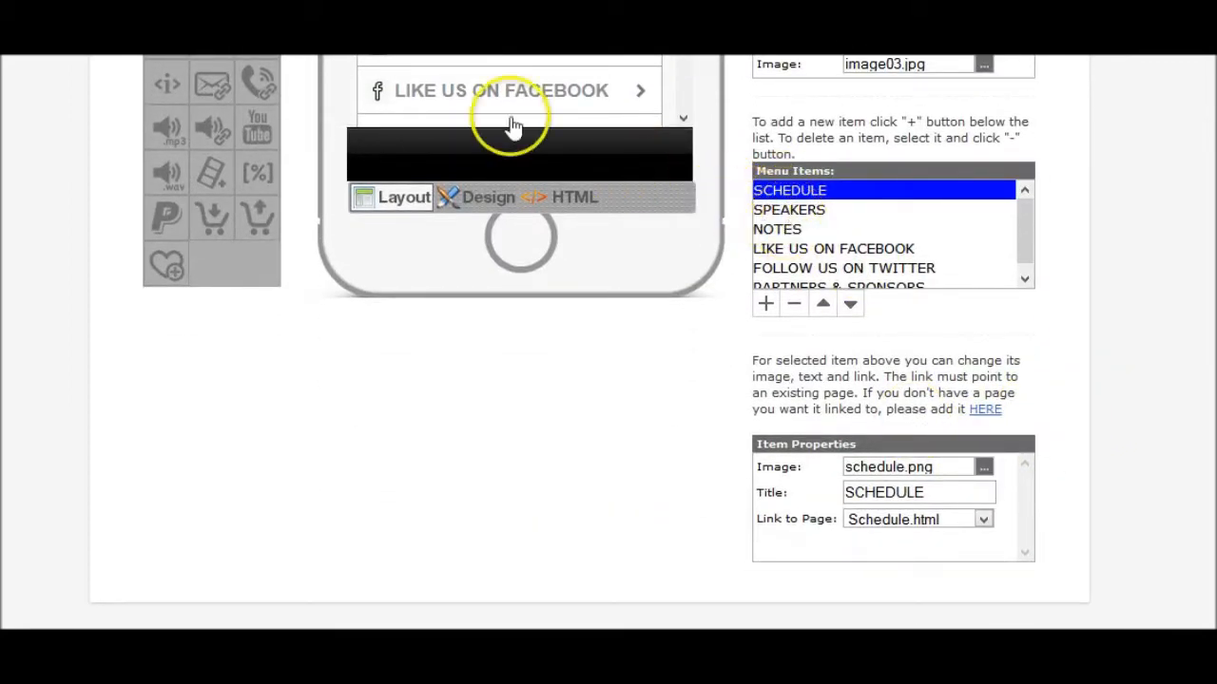
pyautogui.scroll(3, 513, 122)
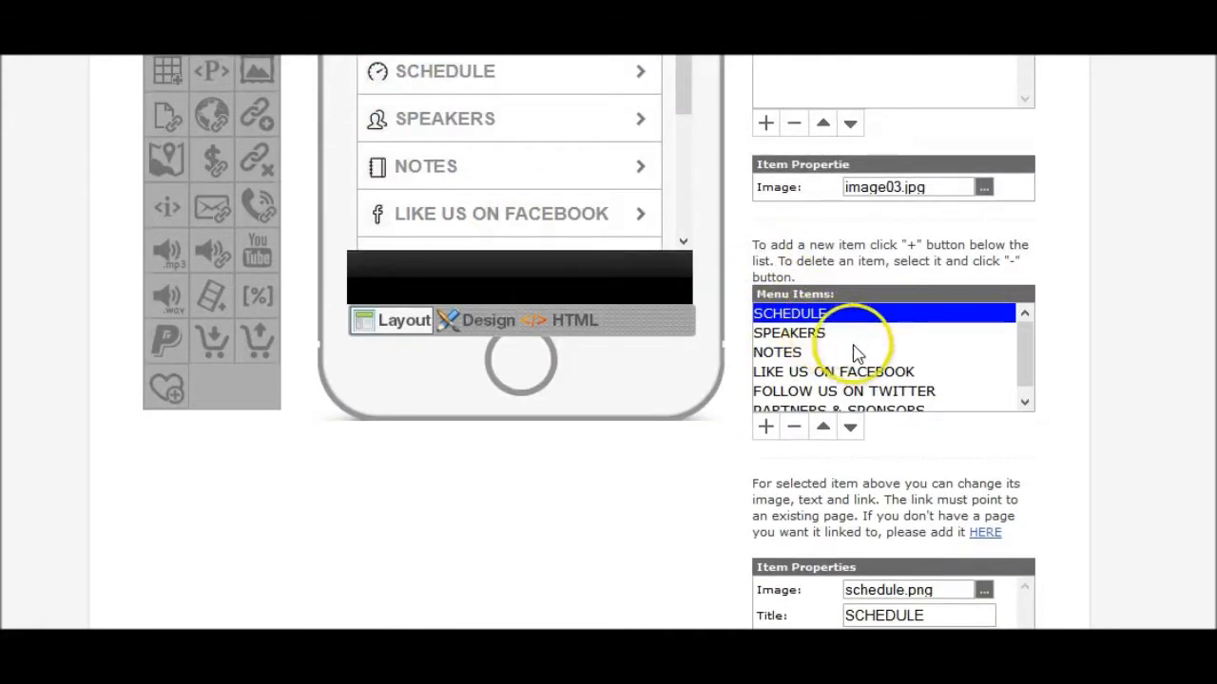
pyautogui.scroll(-3, 1017, 403)
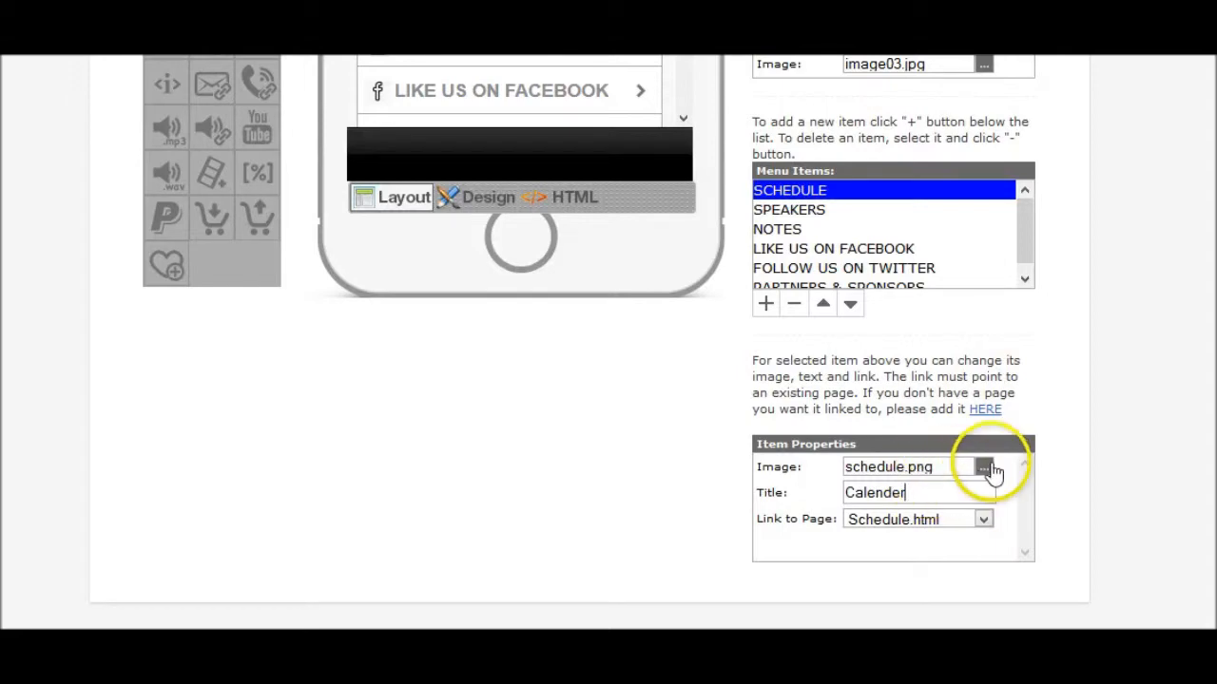
pyautogui.scroll(3, 671, 293)
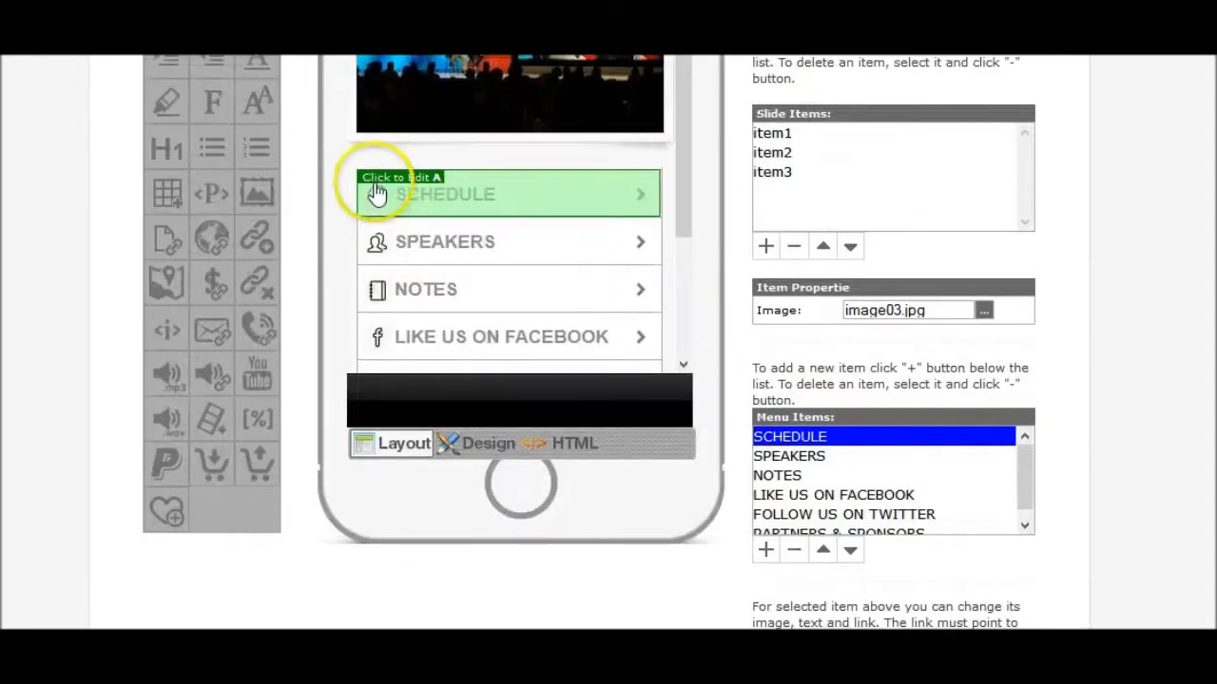
pyautogui.scroll(-3, 1143, 465)
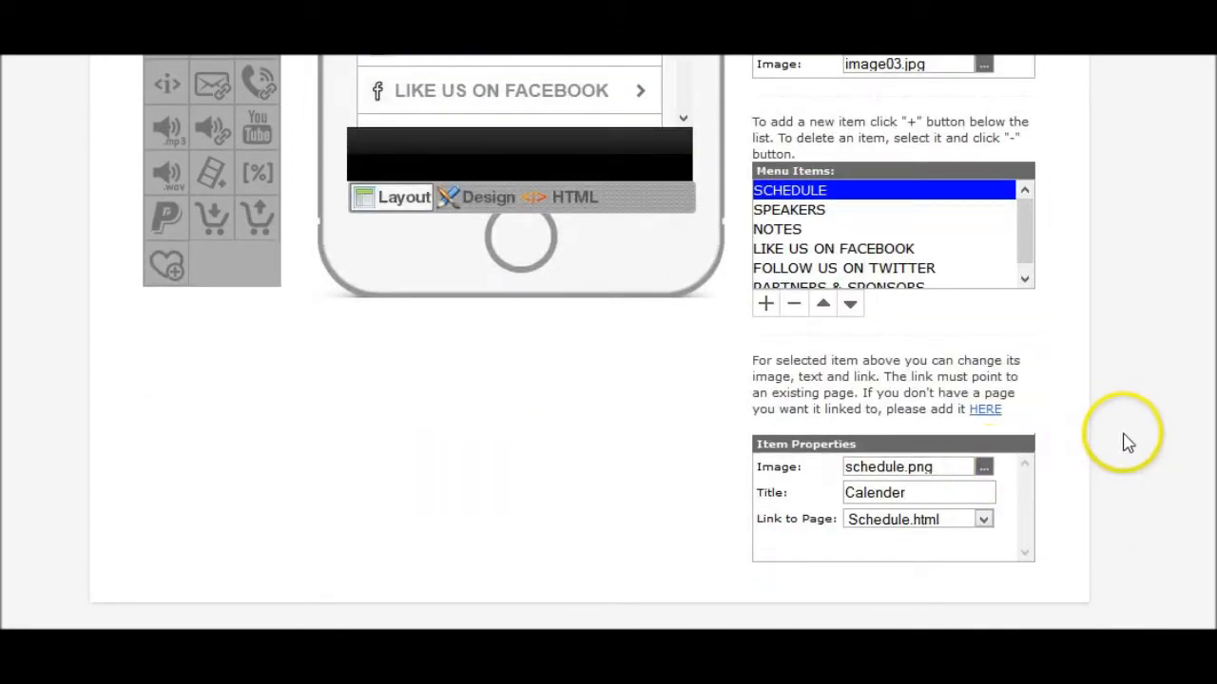
pyautogui.scroll(9, 1126, 437)
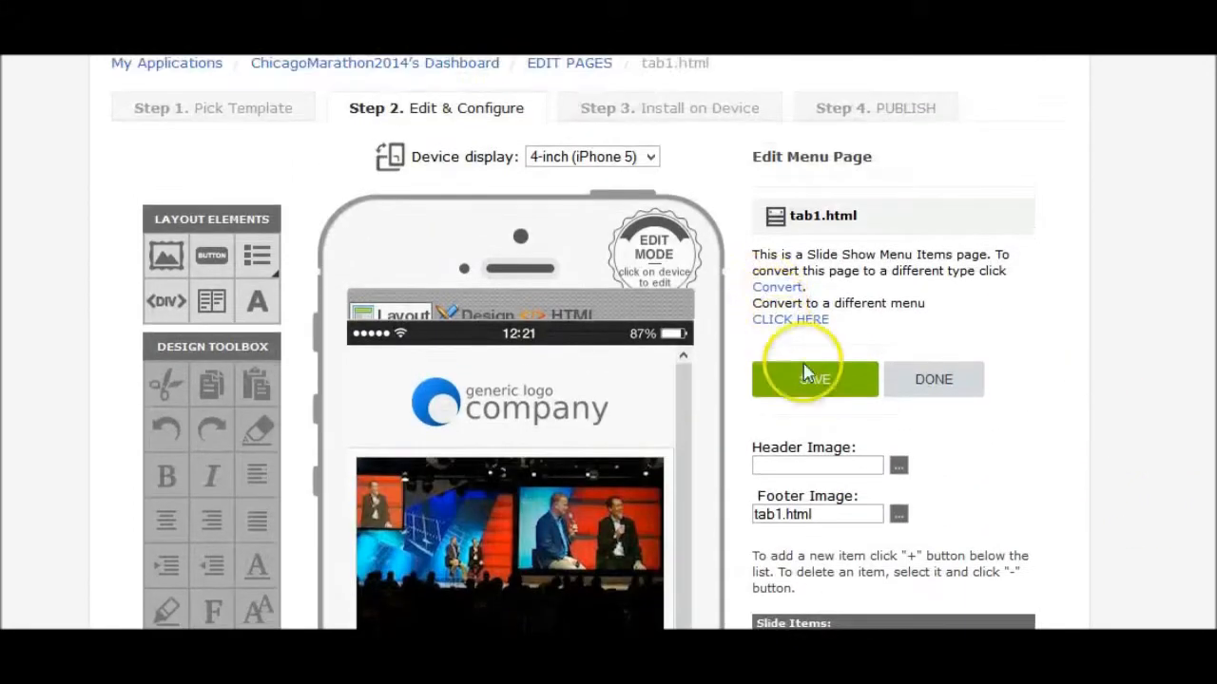
pyautogui.click(806, 376)
pyautogui.scroll(-4, 831, 376)
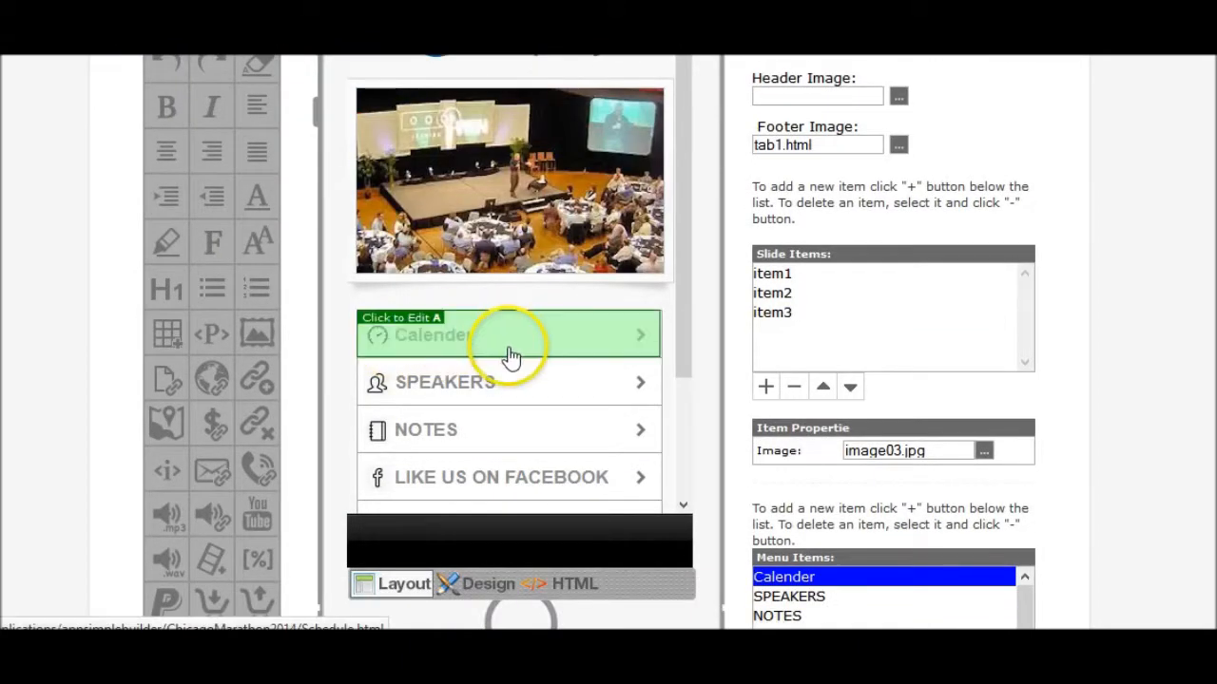
pyautogui.scroll(4, 1113, 190)
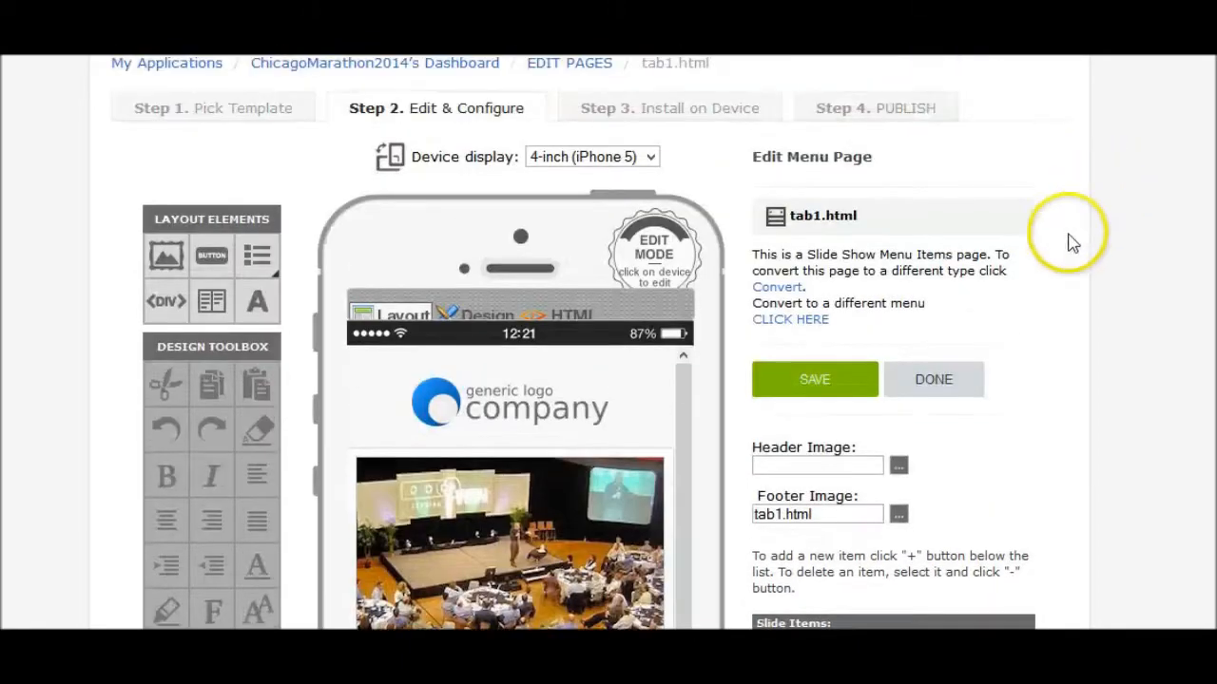
# - Close the tab1 page editor and the Edit Application Pages list, landing on the ChicagoMarathon2014 dashboard's settings links
pyautogui.click(931, 381)
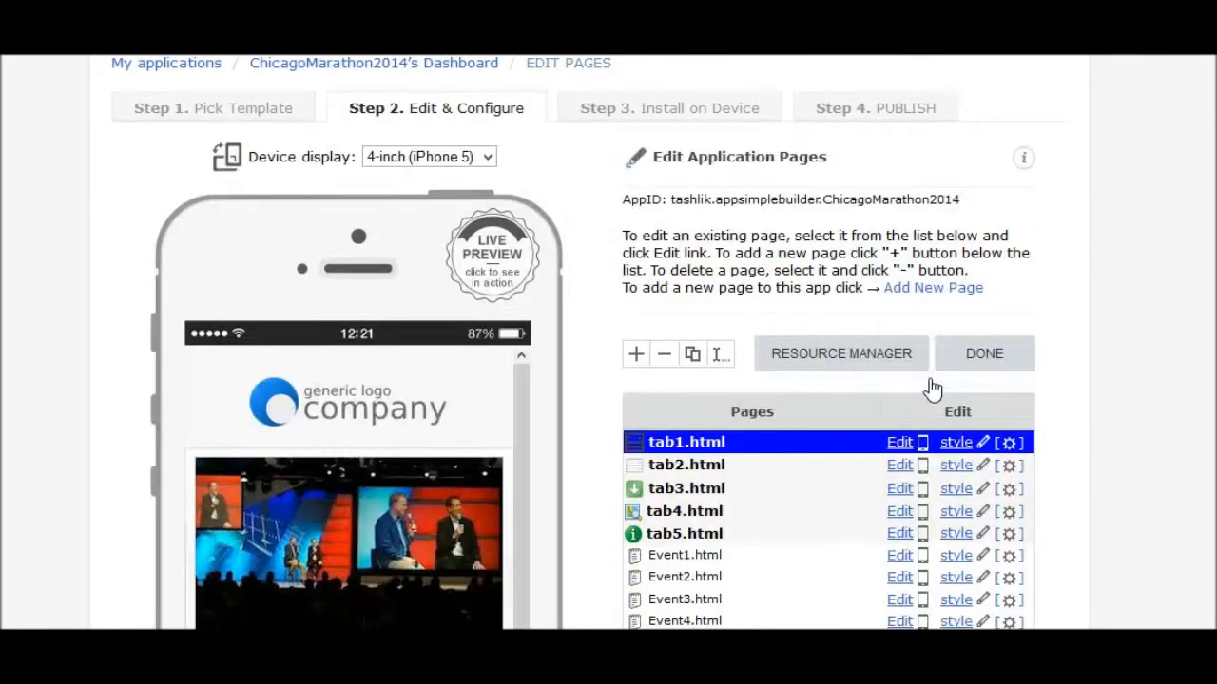
pyautogui.scroll(-4, 962, 353)
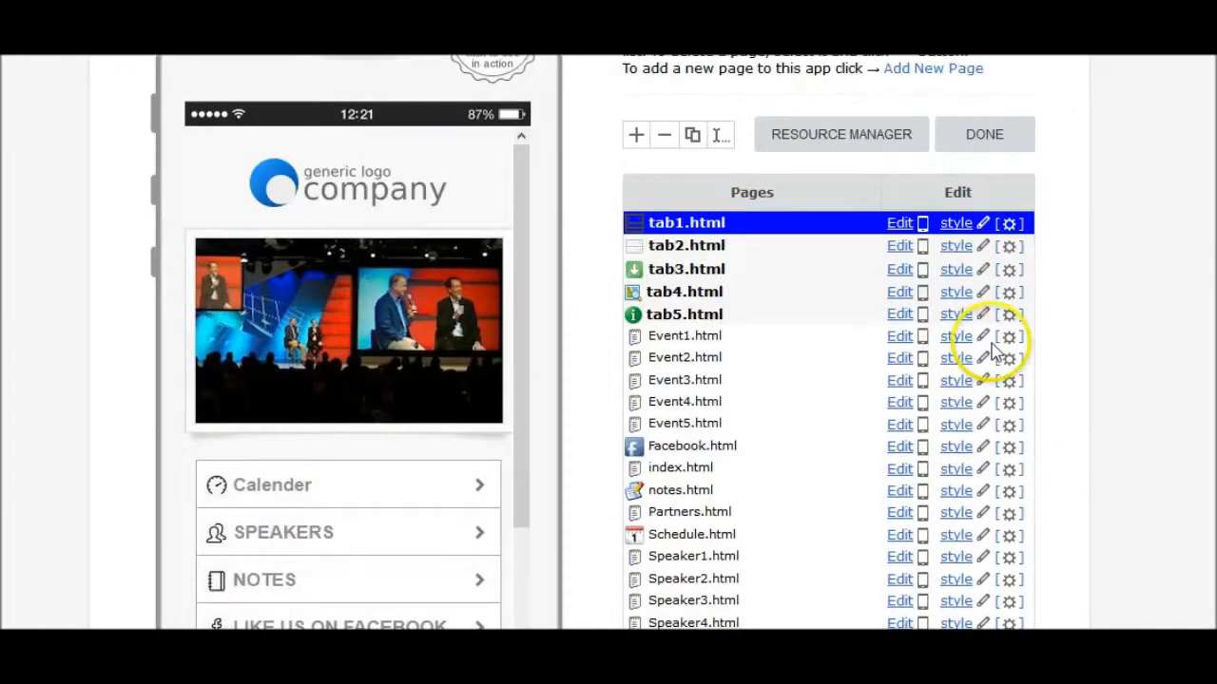
pyautogui.scroll(3, 1067, 320)
pyautogui.scroll(1, 1046, 318)
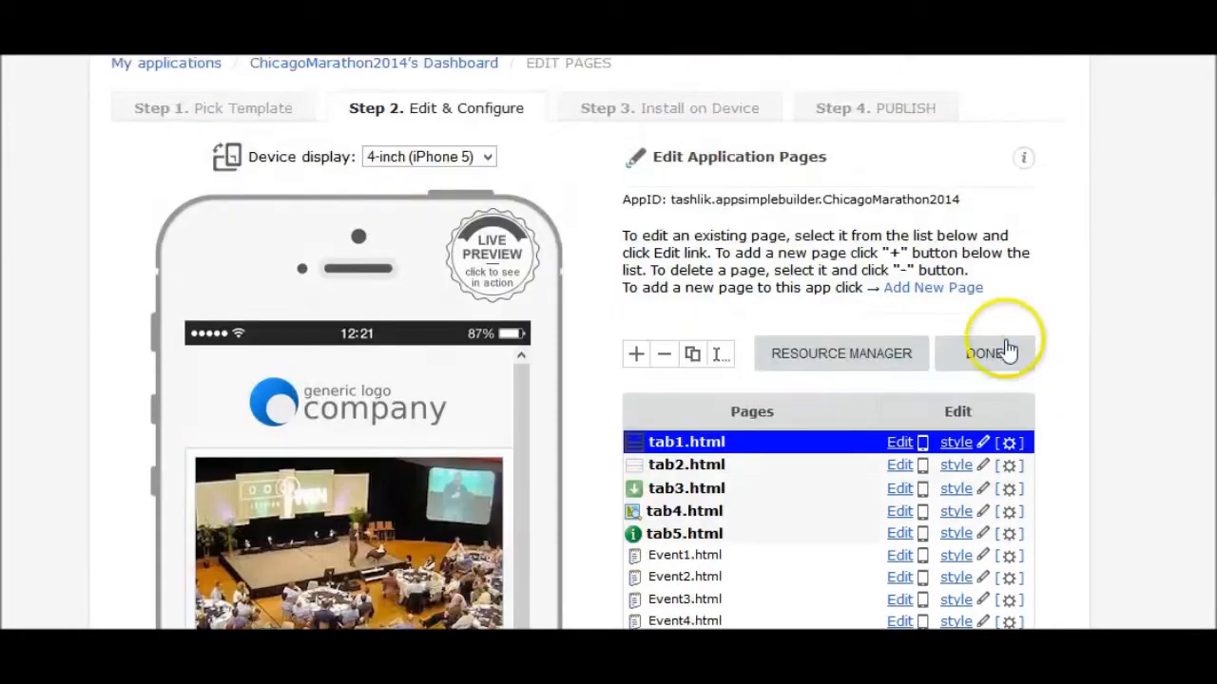
pyautogui.click(980, 363)
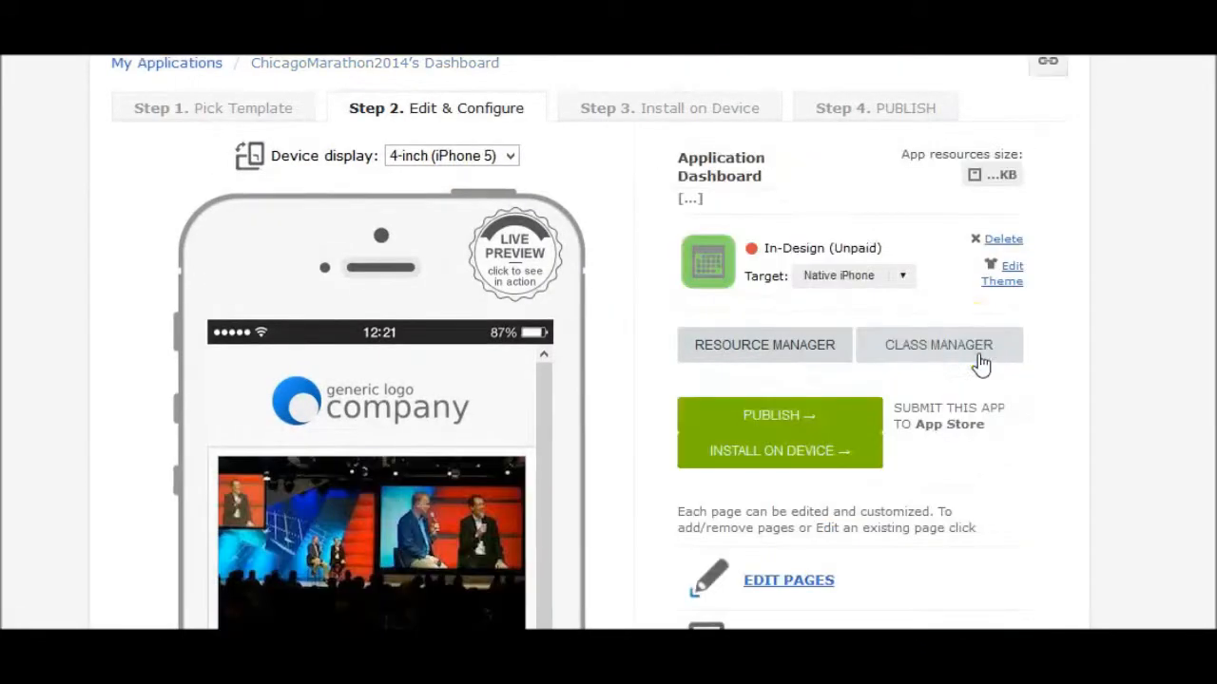
pyautogui.scroll(-5, 1034, 347)
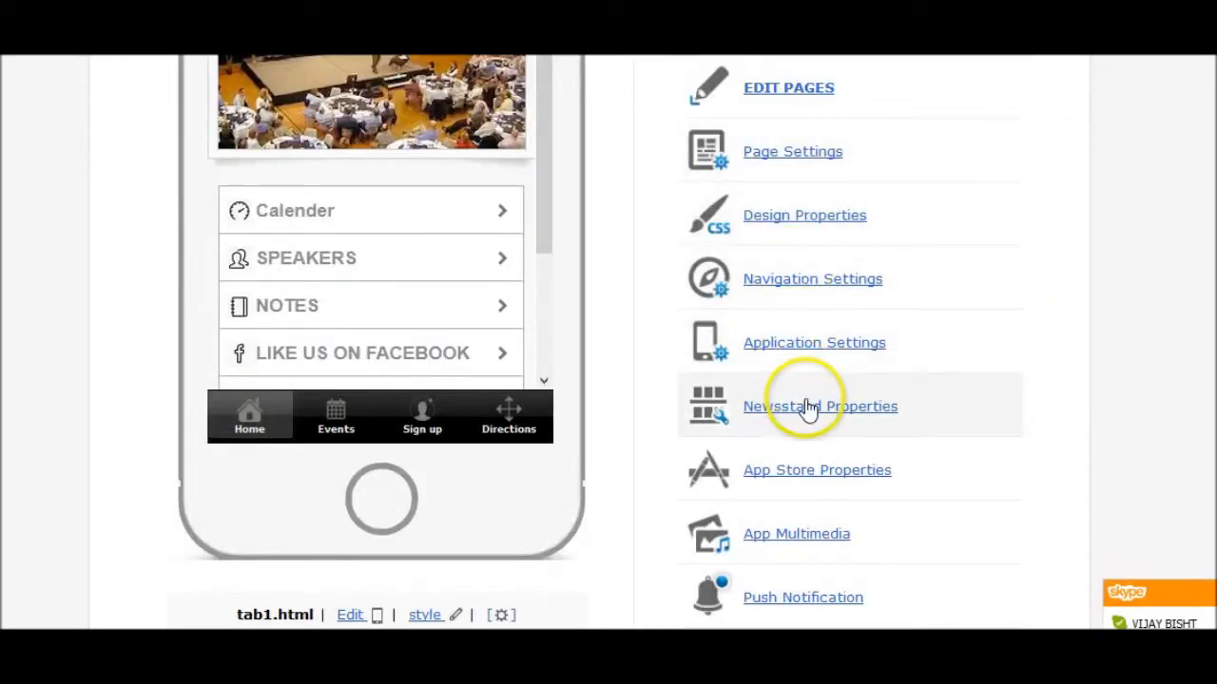
# - In Design Properties, set the App Name to 'Chicaco Marathon 2014'
pyautogui.click(803, 226)
pyautogui.scroll(-4, 983, 294)
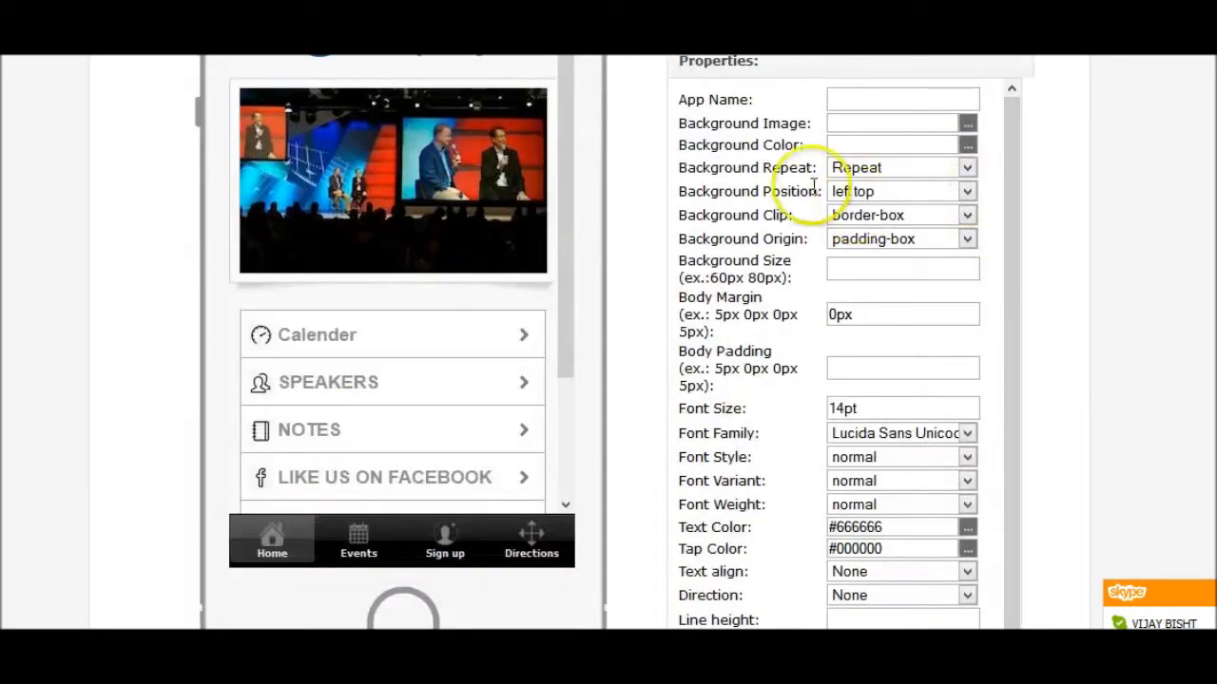
pyautogui.click(871, 96)
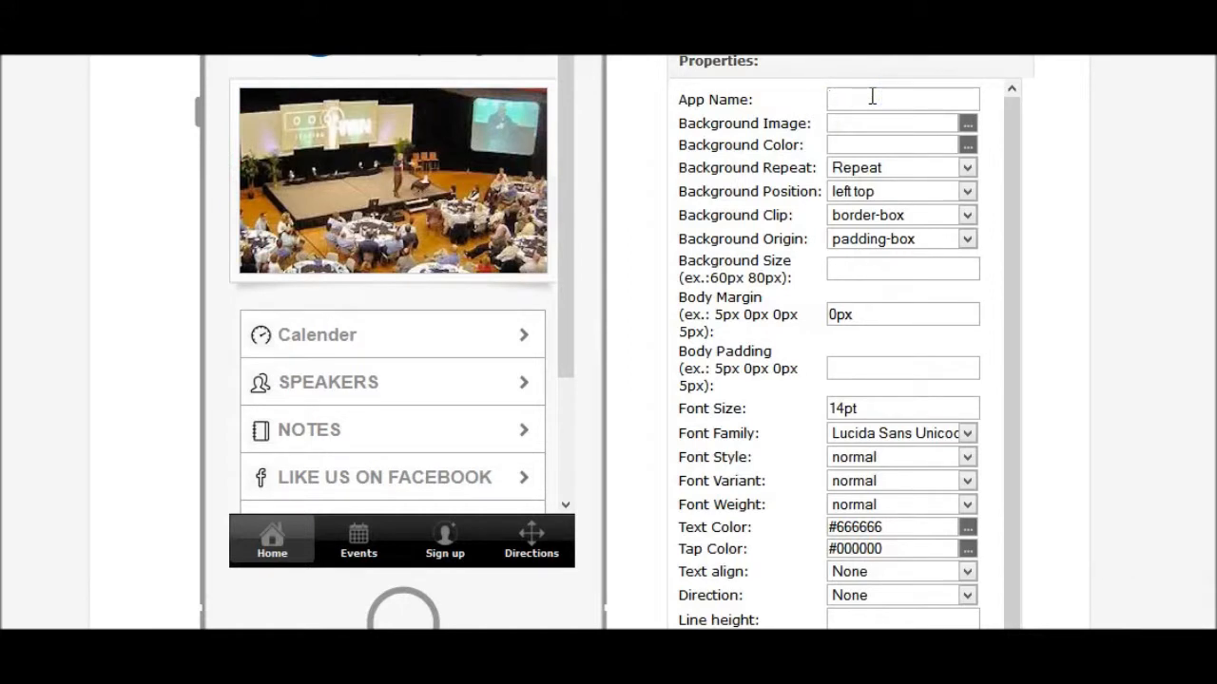
pyautogui.write('Chicaco')
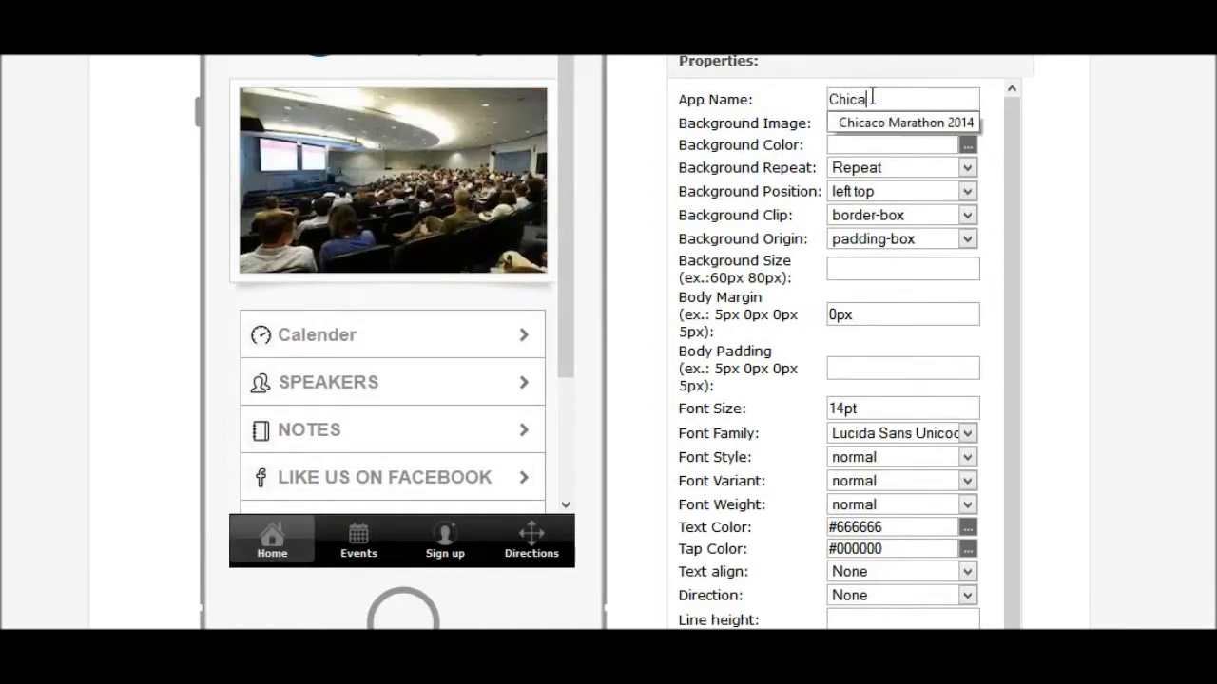
pyautogui.click(920, 123)
pyautogui.click(949, 101)
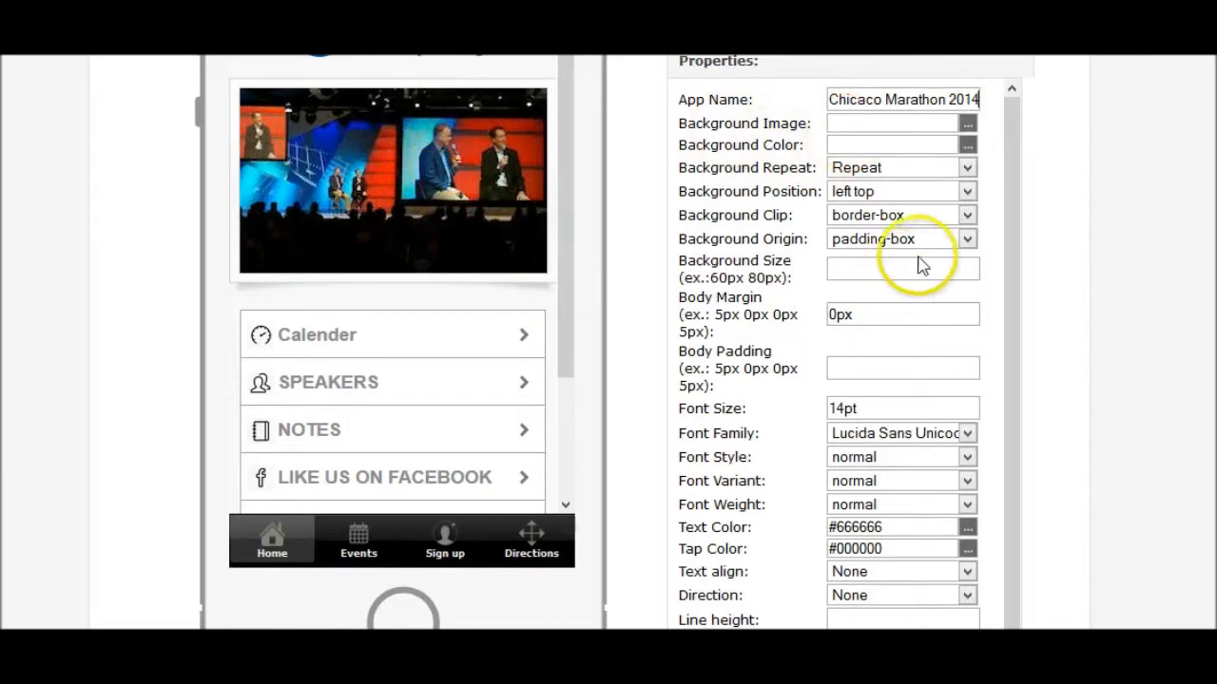
# - Apply the Design Properties changes and return to the application dashboard
pyautogui.scroll(-1, 937, 263)
pyautogui.scroll(2, 896, 133)
pyautogui.scroll(2, 958, 298)
pyautogui.scroll(-1, 947, 361)
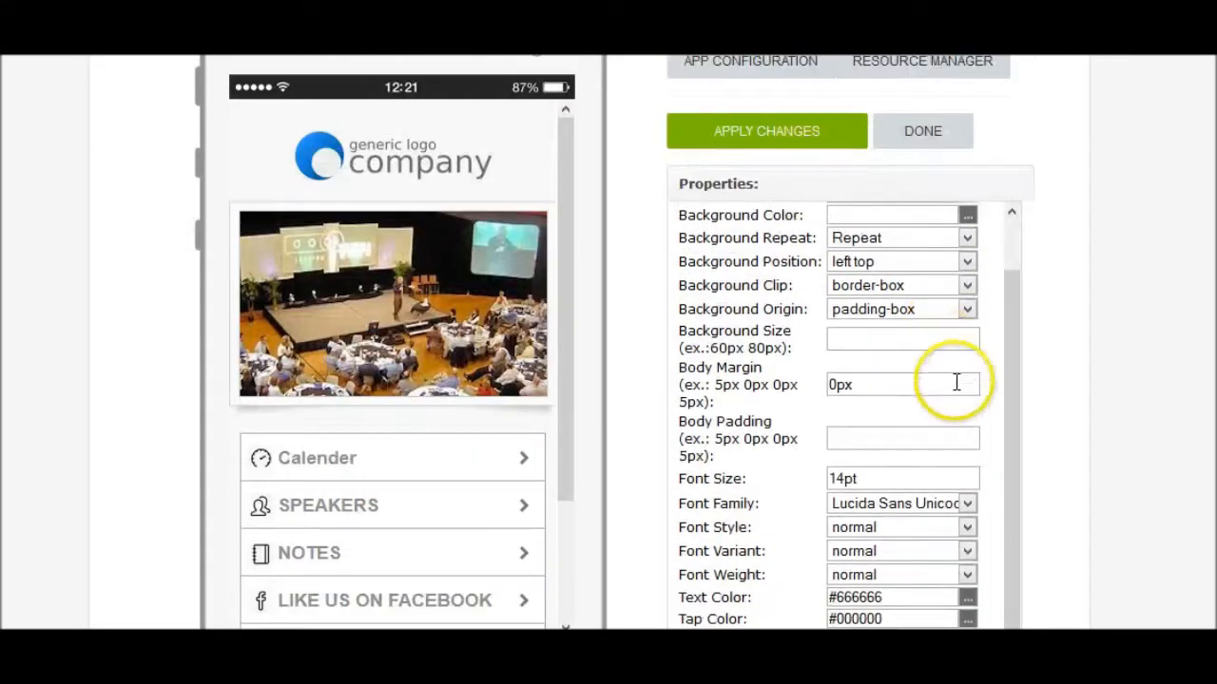
pyautogui.scroll(-2, 944, 473)
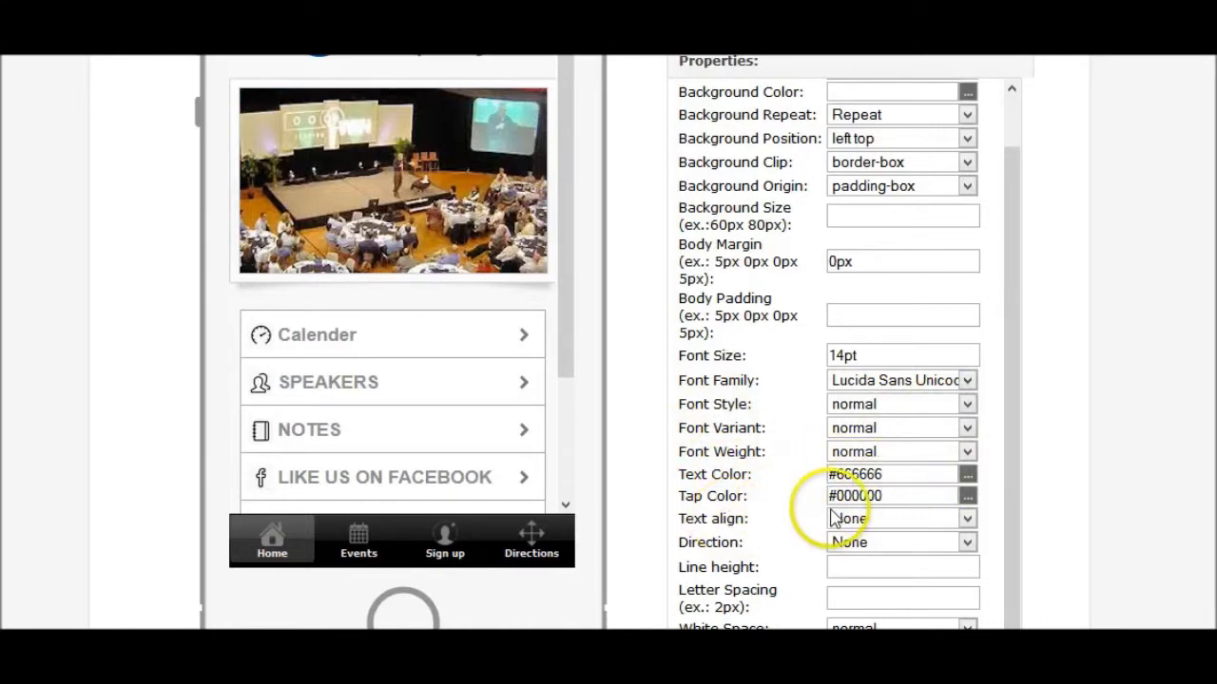
pyautogui.scroll(-2, 846, 496)
pyautogui.scroll(6, 902, 426)
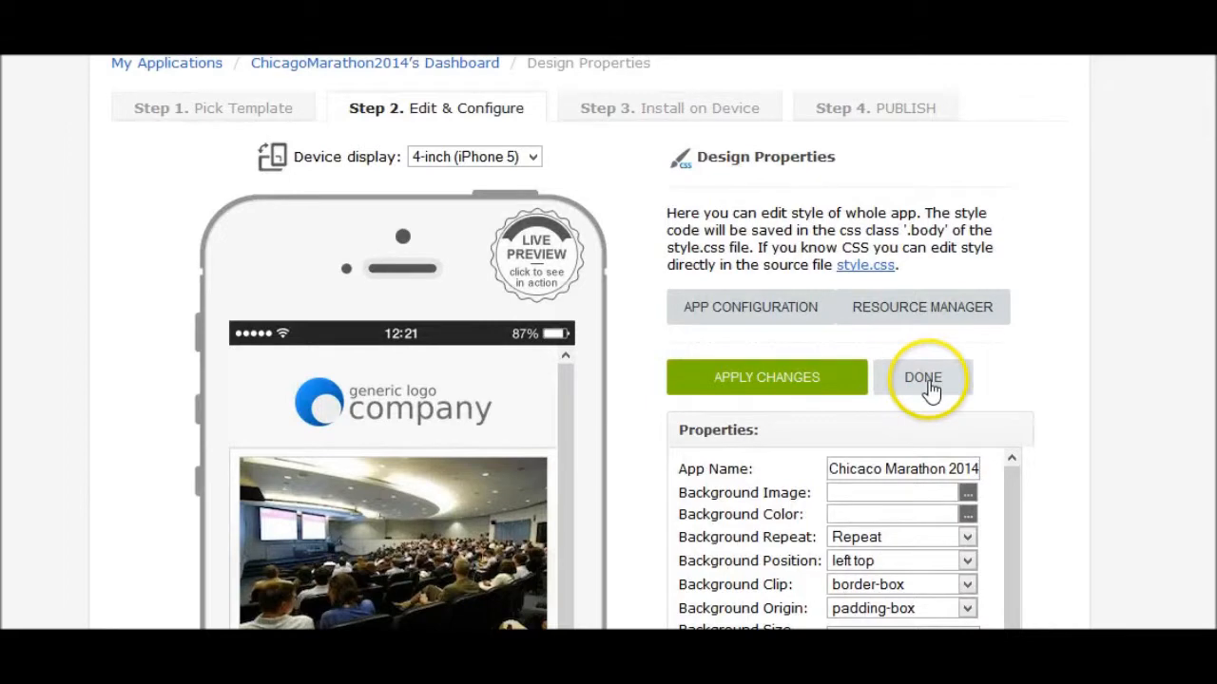
pyautogui.click(809, 382)
pyautogui.click(910, 383)
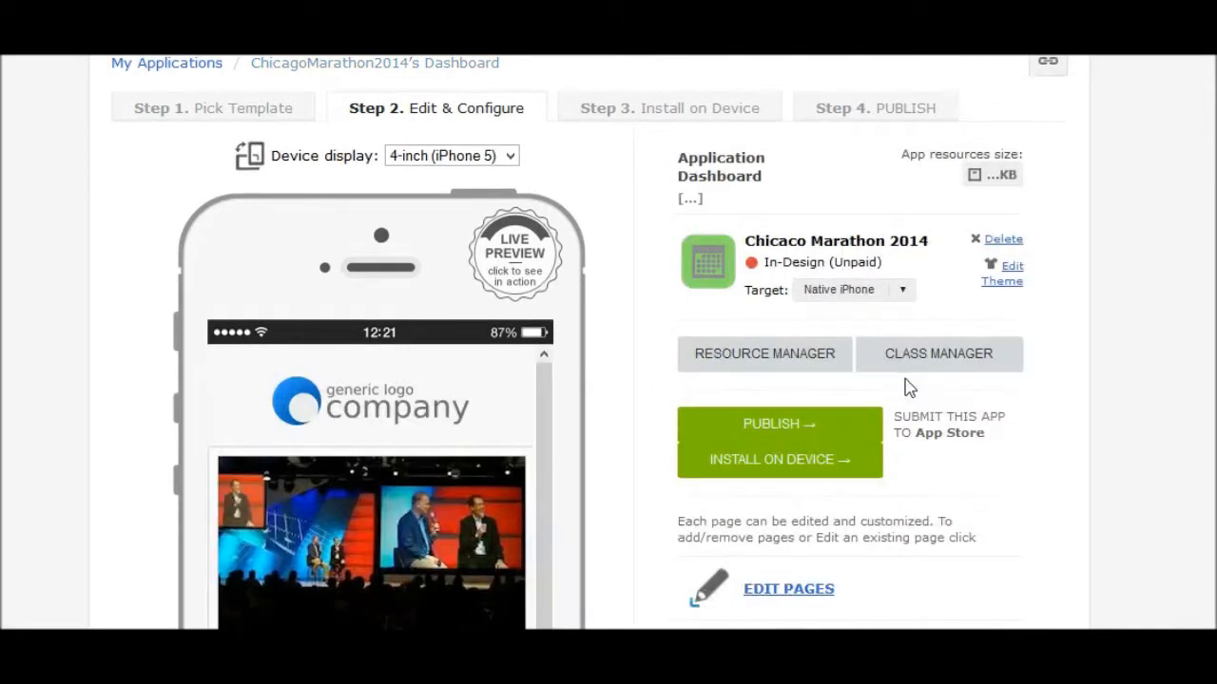
# - In Navigation Settings, change the Events tab's text to Marathon
pyautogui.scroll(-4, 907, 385)
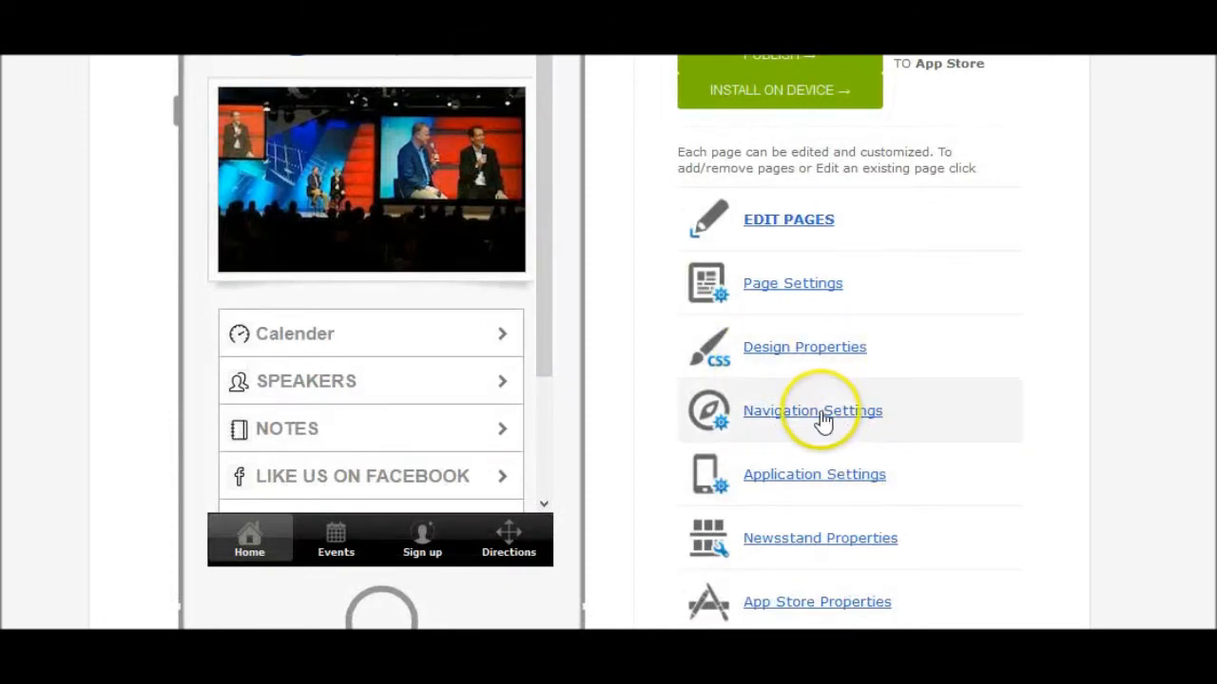
pyautogui.click(821, 418)
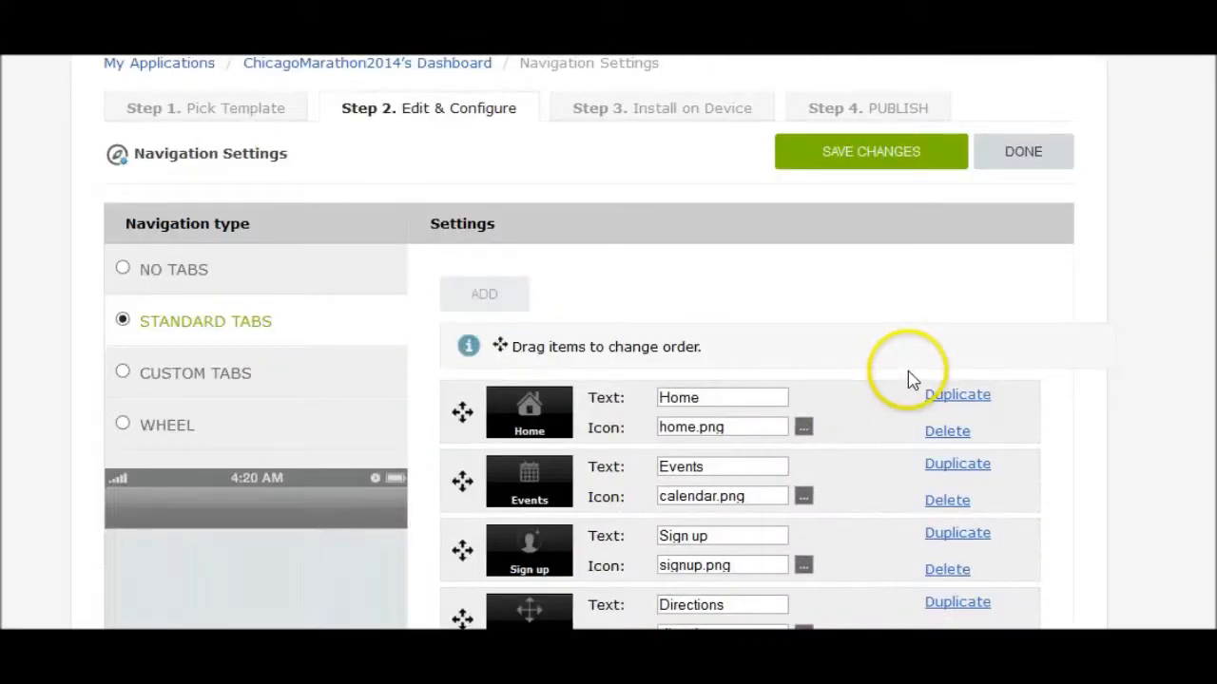
pyautogui.scroll(-3, 908, 380)
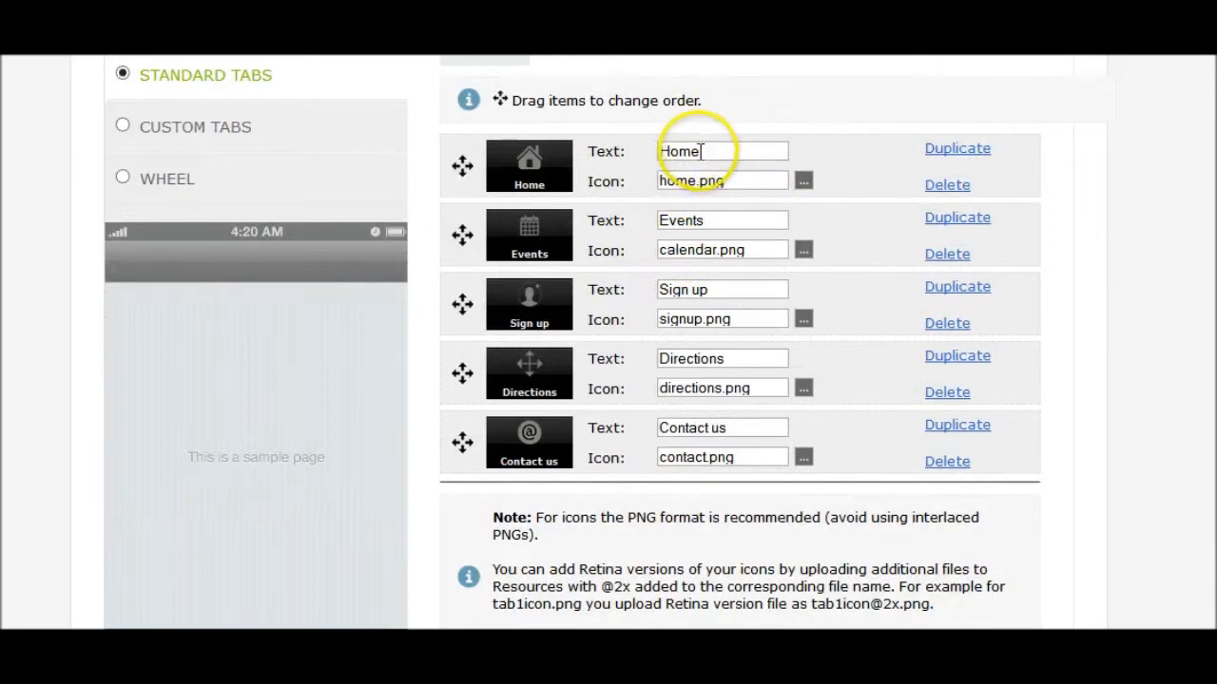
pyautogui.click(715, 223)
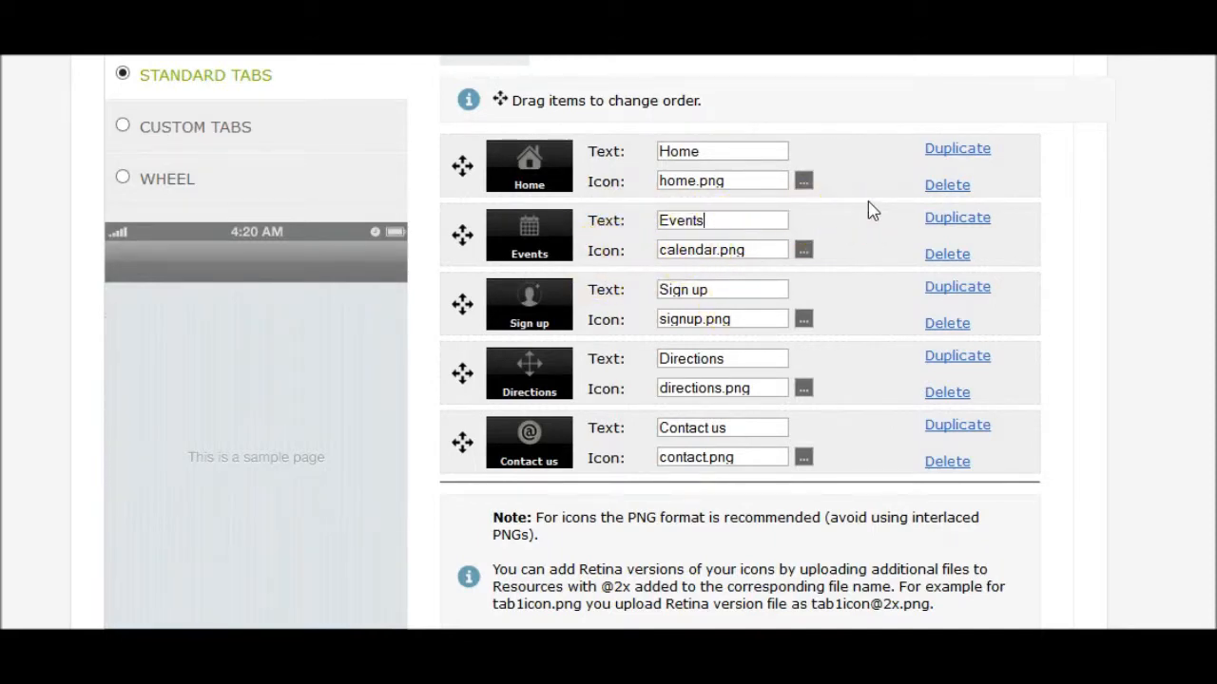
pyautogui.press('BackSpace')
pyautogui.press('BackSpace')
pyautogui.press('BackSpace')
pyautogui.write('Mar')
# - Save the navigation tab changes and go back to the dashboard
pyautogui.scroll(-3, 979, 261)
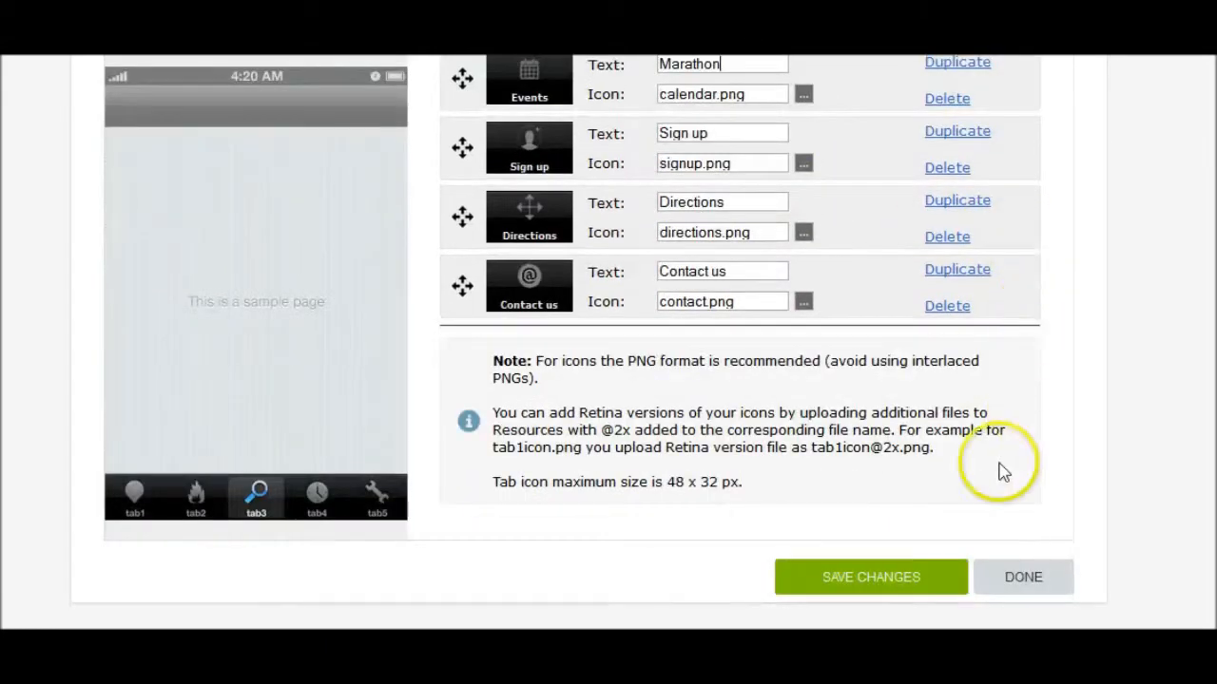
pyautogui.click(879, 584)
pyautogui.click(1013, 584)
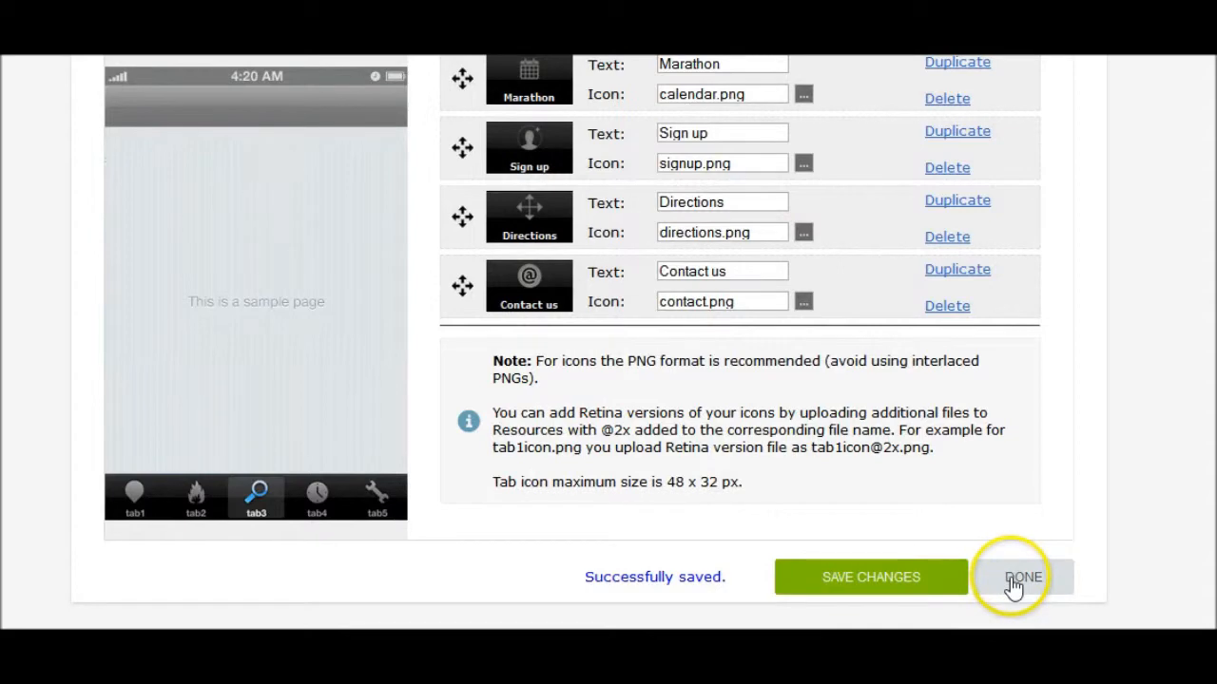
pyautogui.scroll(-3, 958, 509)
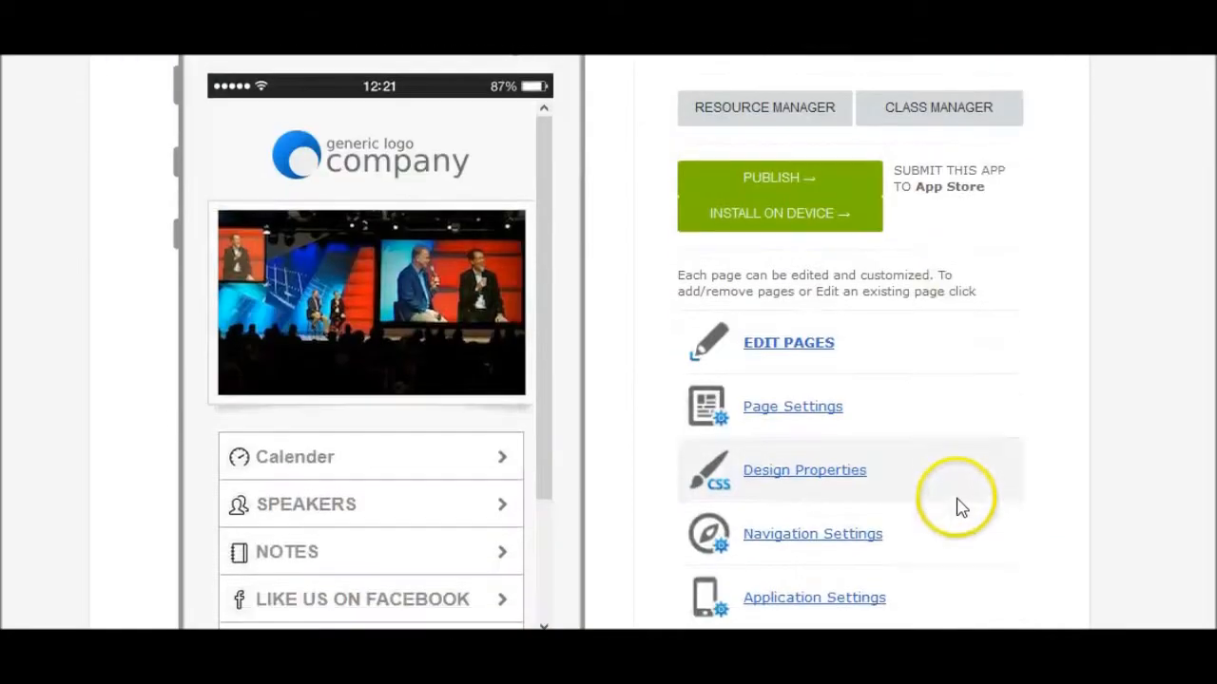
pyautogui.scroll(-4, 958, 509)
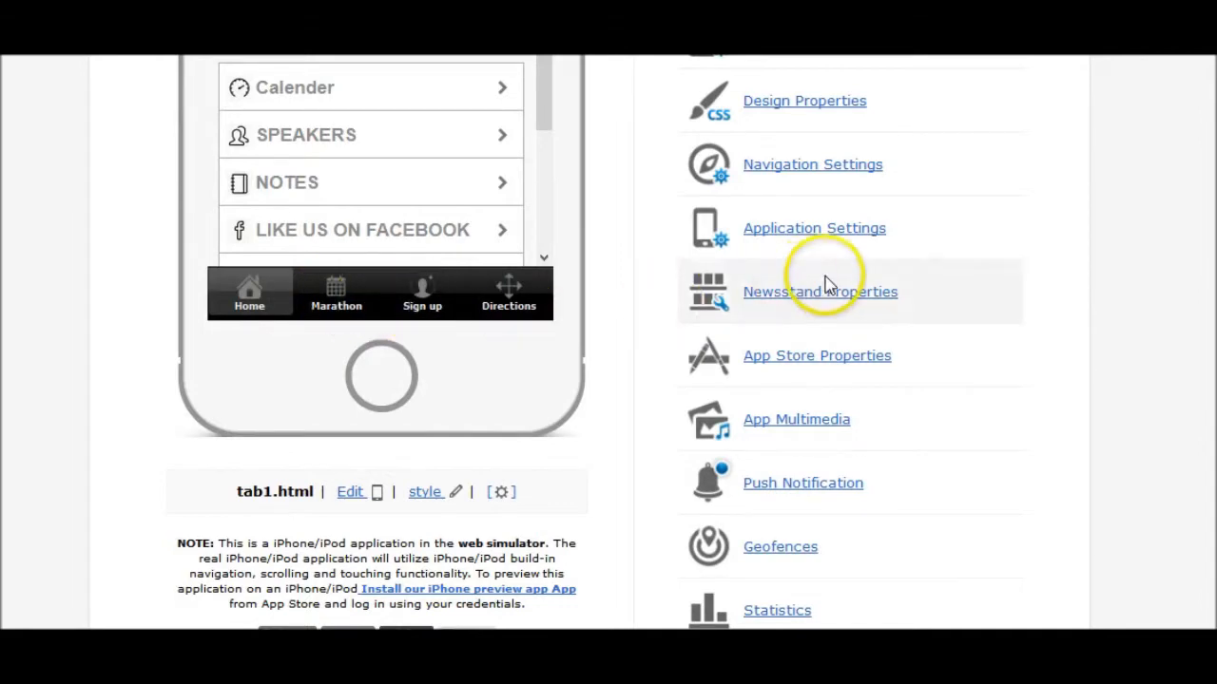
pyautogui.scroll(3, 837, 281)
pyautogui.scroll(-3, 796, 410)
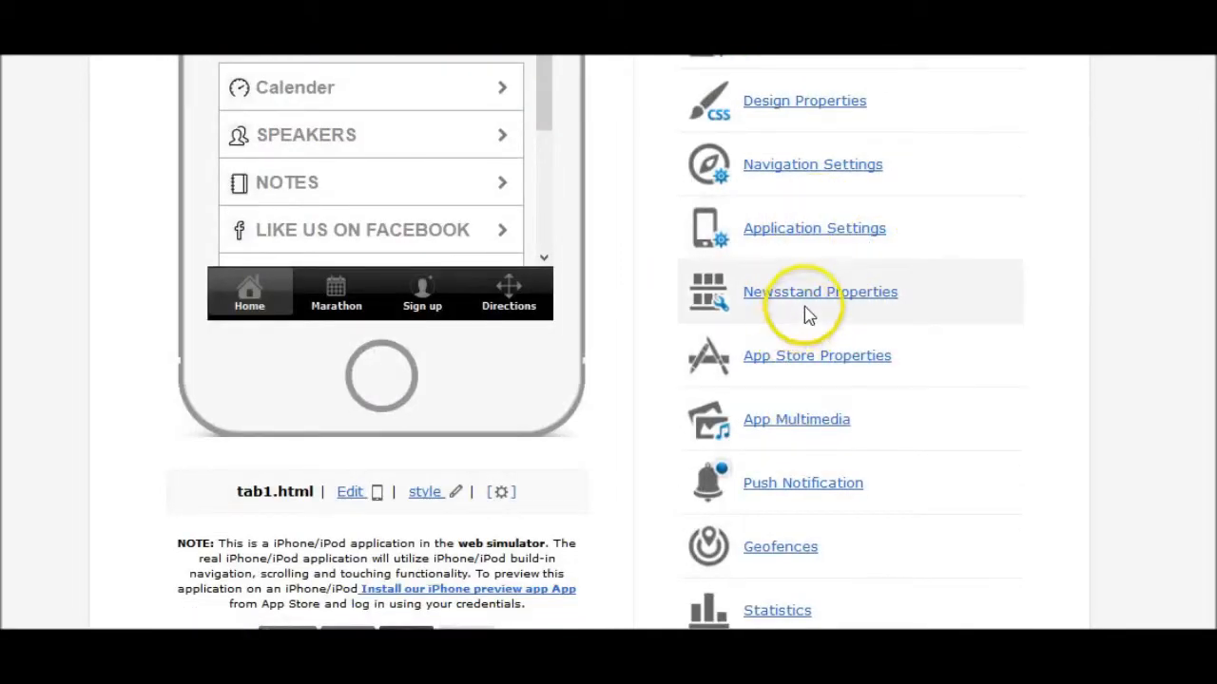
# - Write the App Store description, ending 'Download now to receive updates and news about this event.'
pyautogui.click(825, 368)
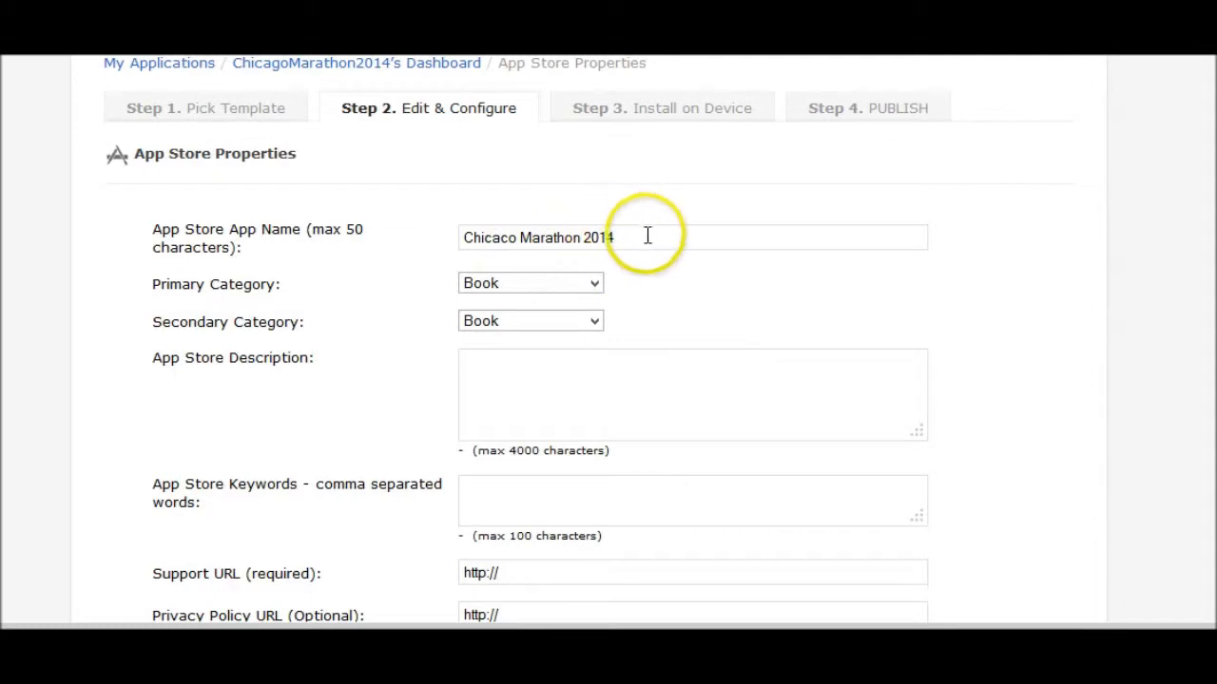
pyautogui.click(475, 354)
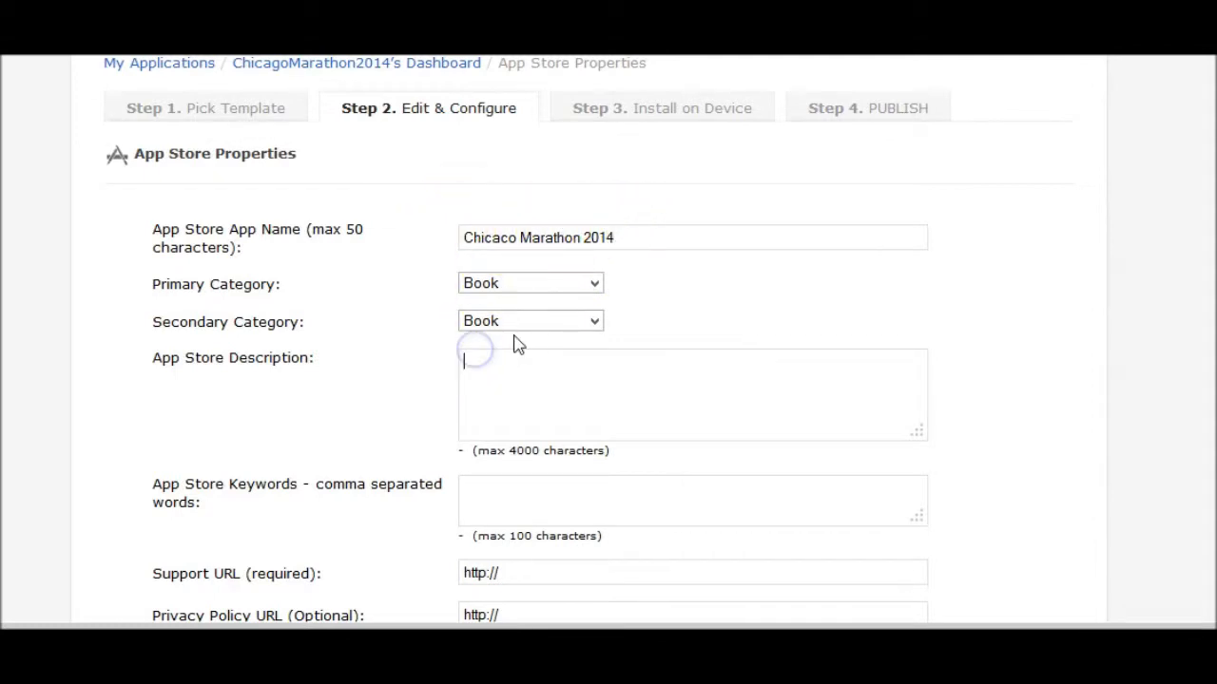
pyautogui.write('Chica')
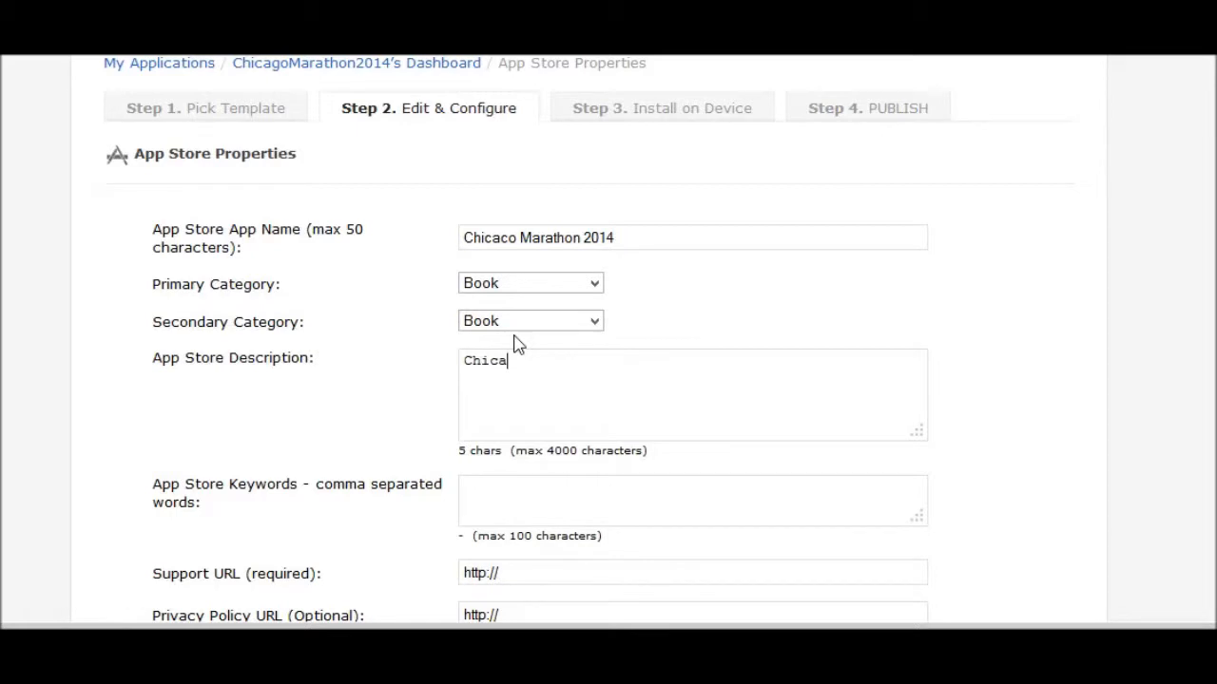
pyautogui.write('go Ma')
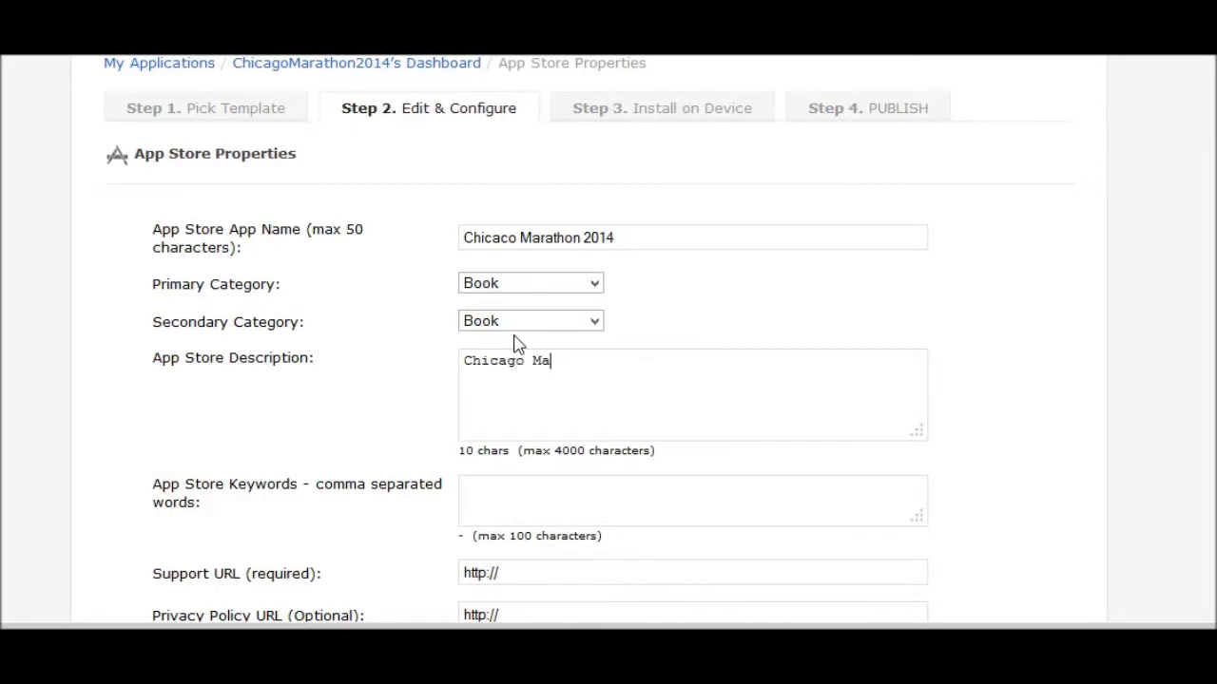
pyautogui.write('rathon 2014 app is created to s')
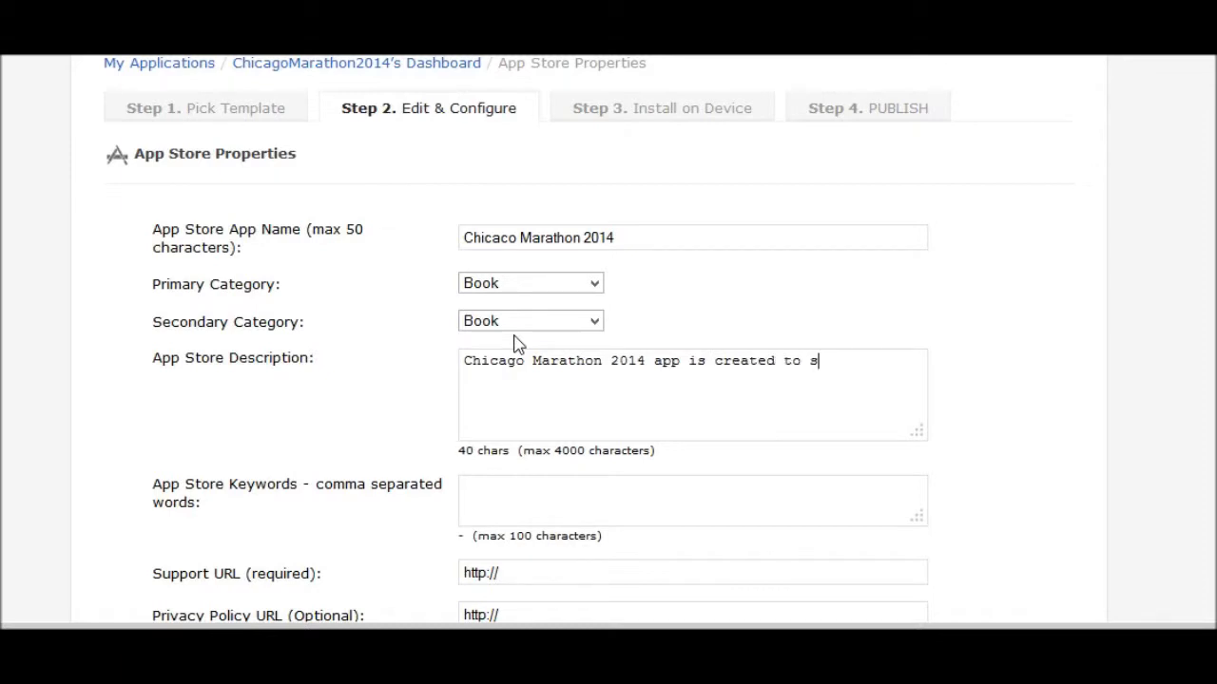
pyautogui.write('upport this marathon.')
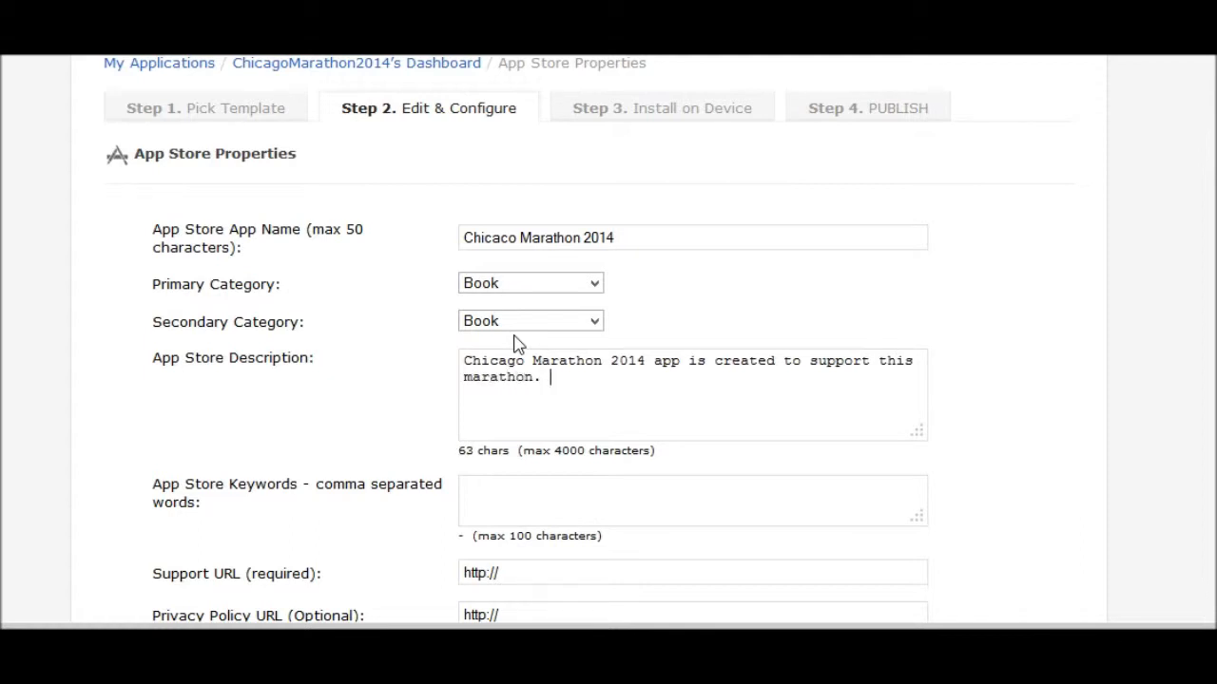
pyautogui.write(' Download now to receive updates')
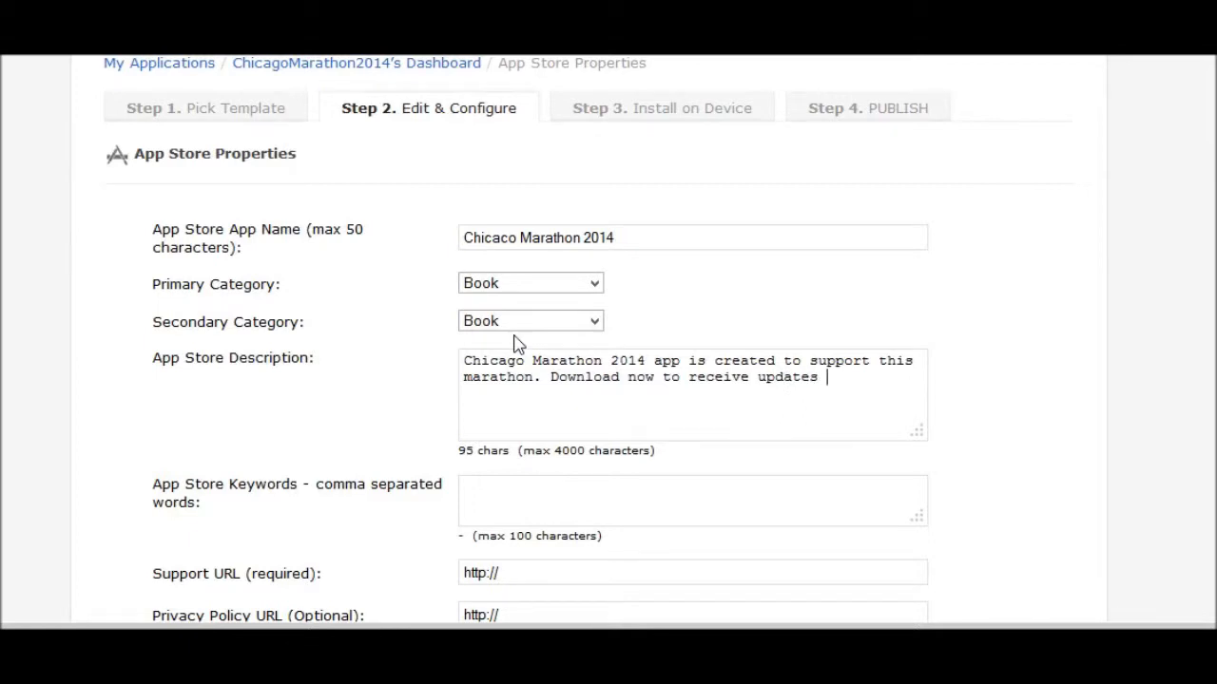
pyautogui.write('and nes')
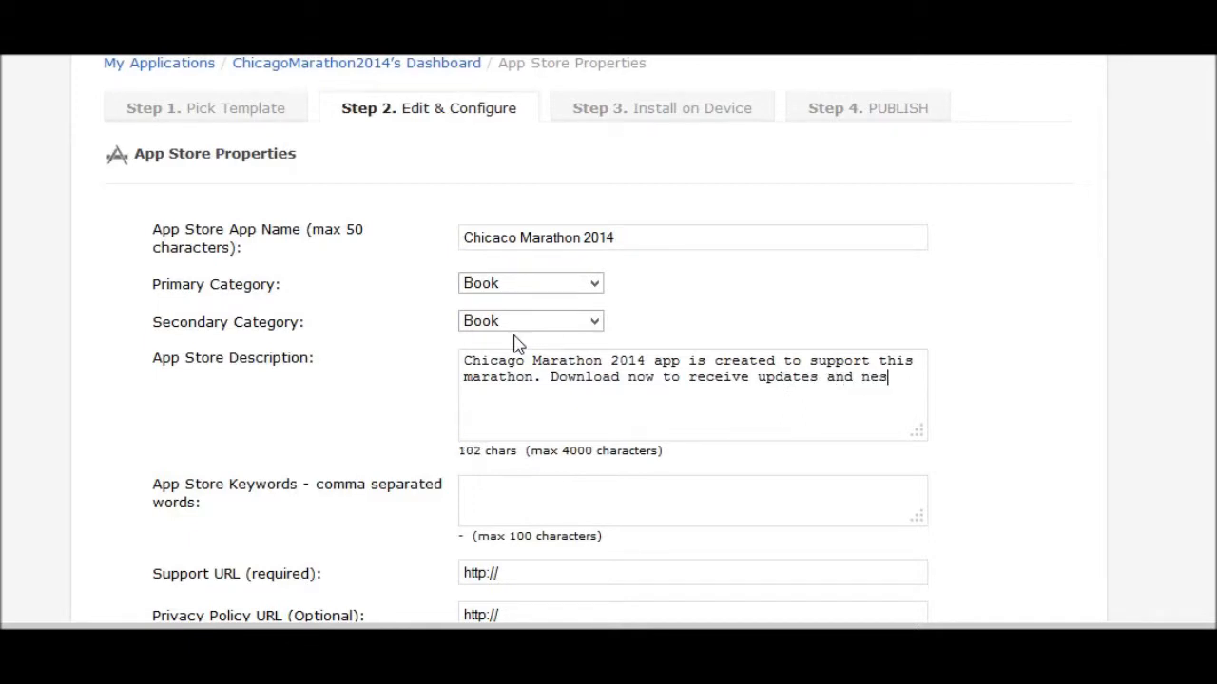
pyautogui.write(' abou')
pyautogui.press('BackSpace')
pyautogui.press('BackSpace')
pyautogui.press('BackSpace')
pyautogui.press('BackSpace')
pyautogui.press('BackSpace')
pyautogui.press('BackSpace')
pyautogui.write('ws about this event')
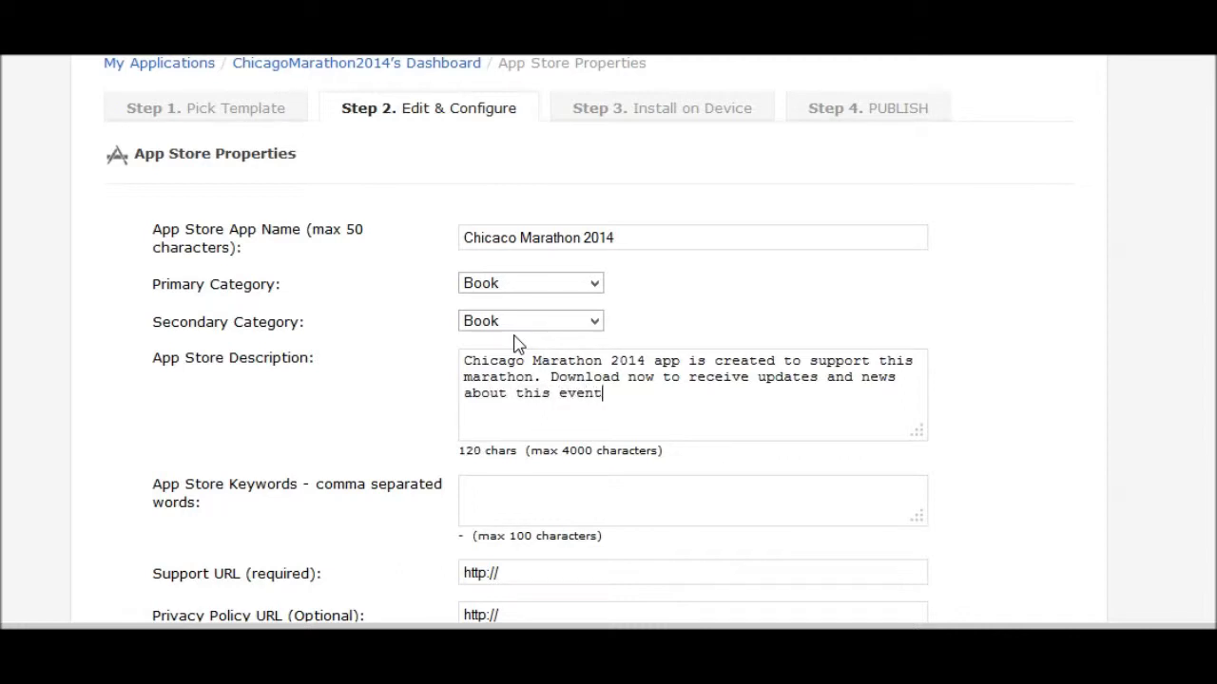
pyautogui.write('.')
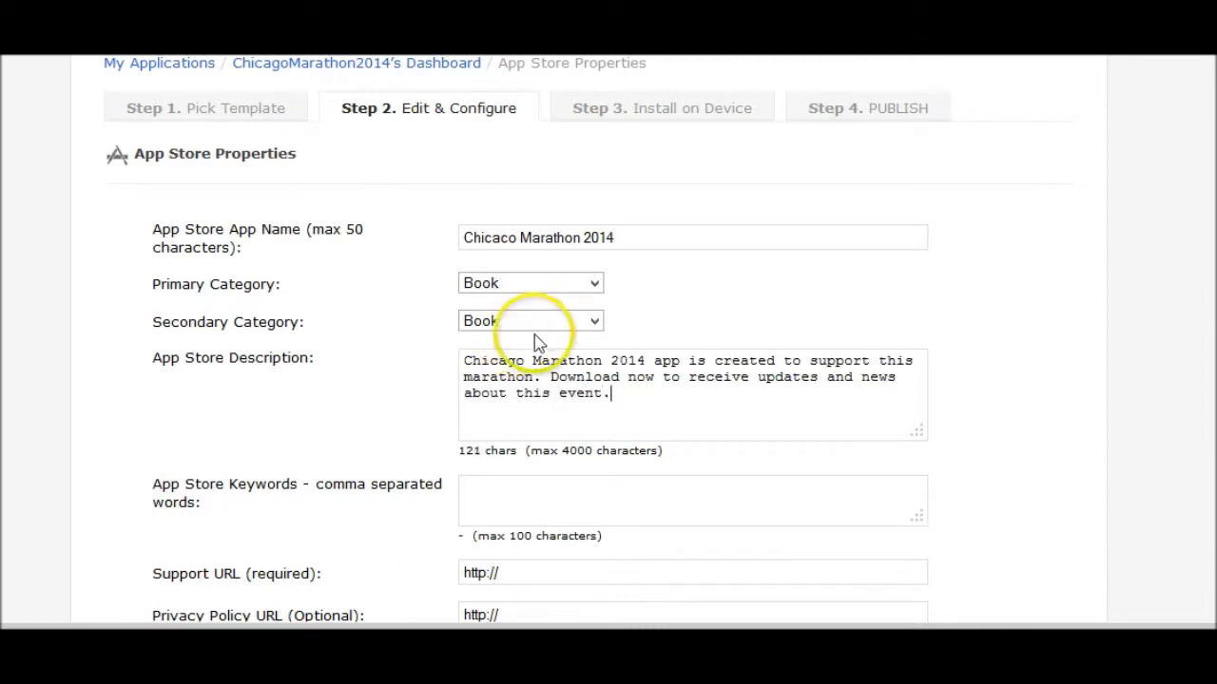
# - Enter 'marathon run,sport,' in the App Store Keywords field
pyautogui.scroll(-1, 567, 412)
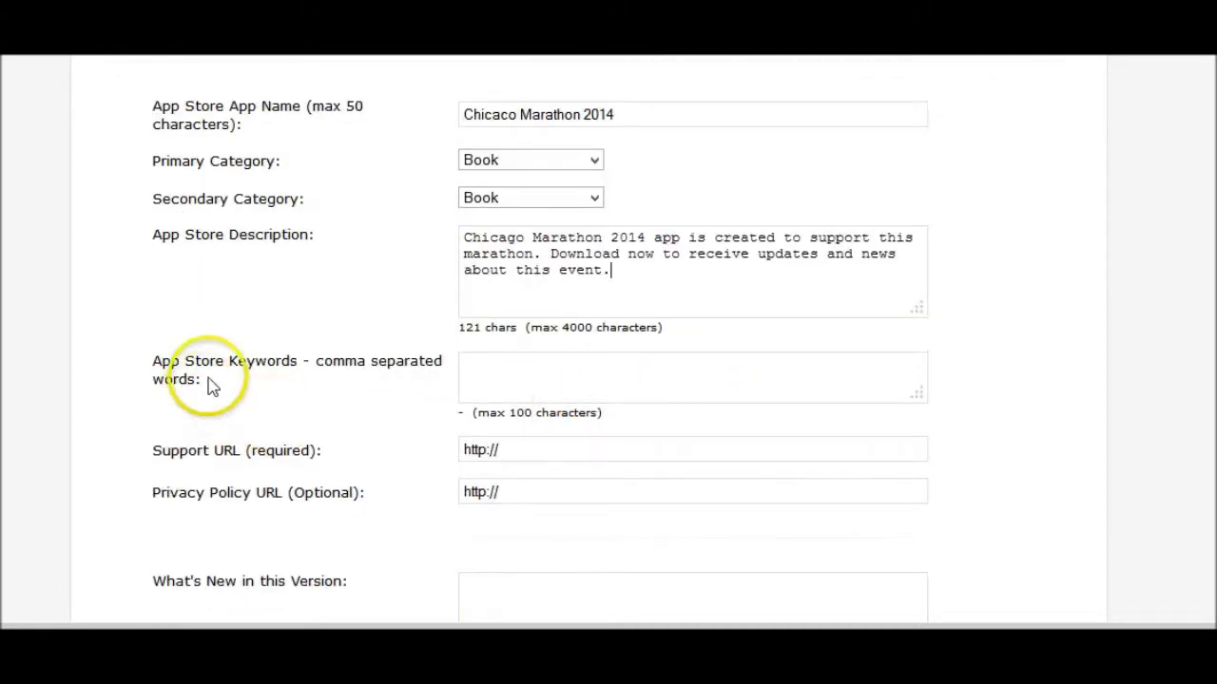
pyautogui.click(535, 375)
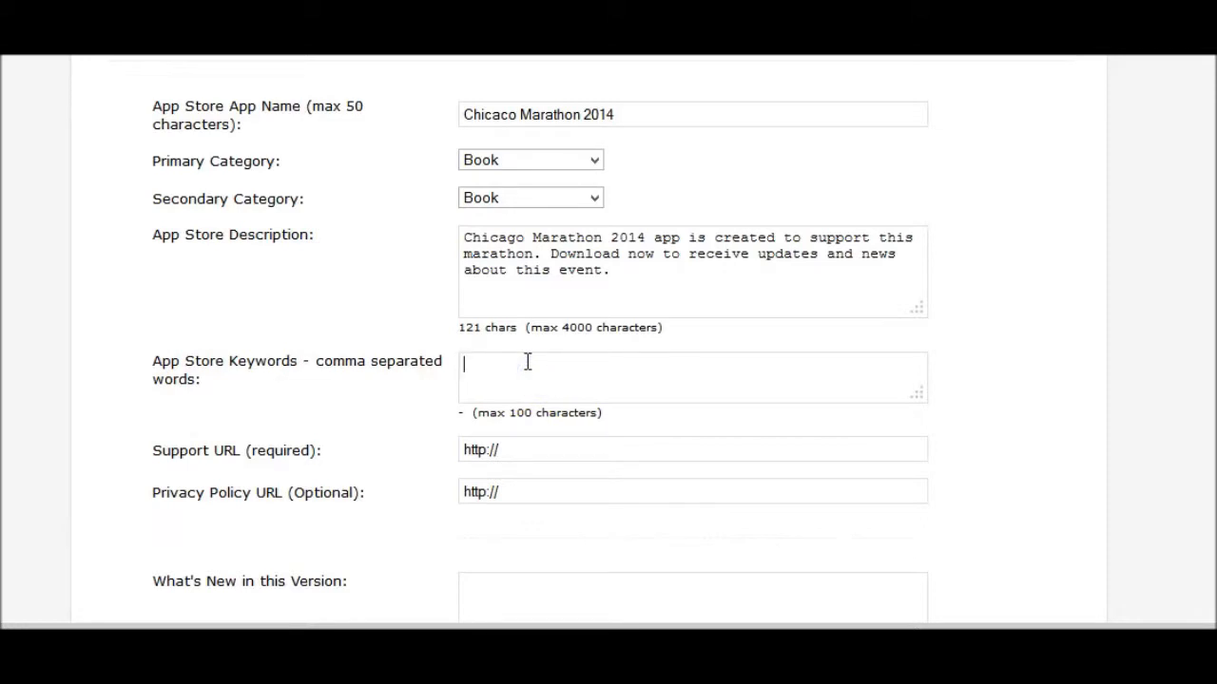
pyautogui.write('marat')
pyautogui.write('hon run,sport,')
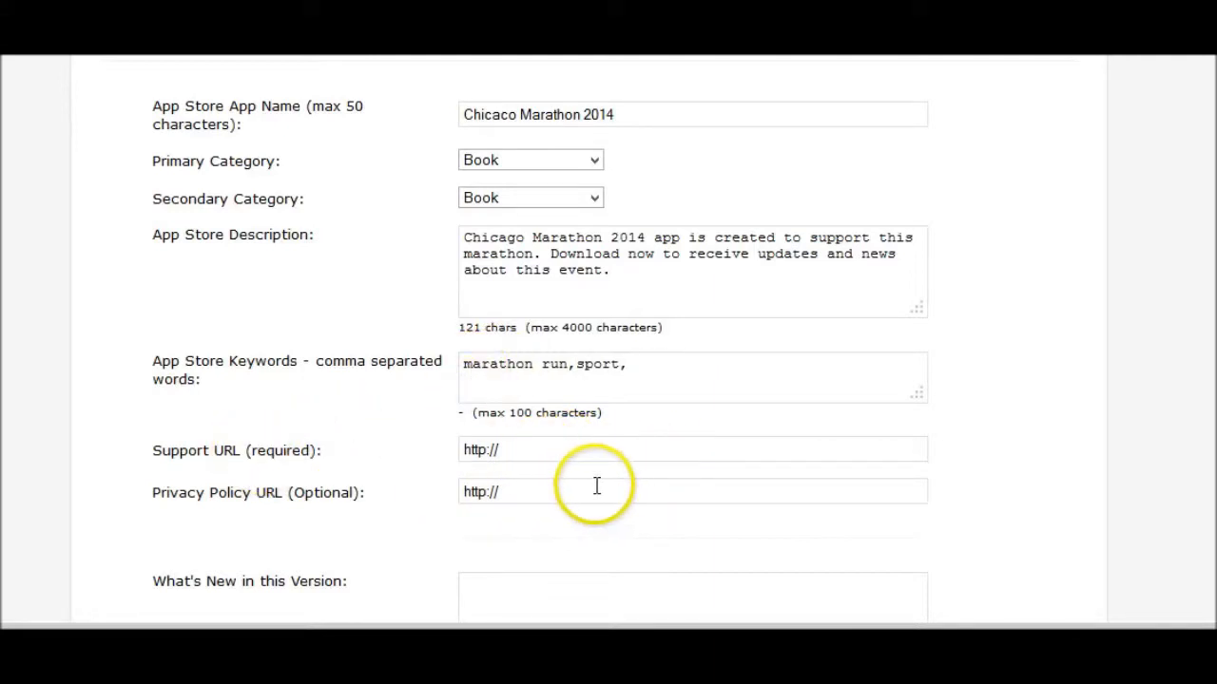
pyautogui.scroll(-3, 618, 475)
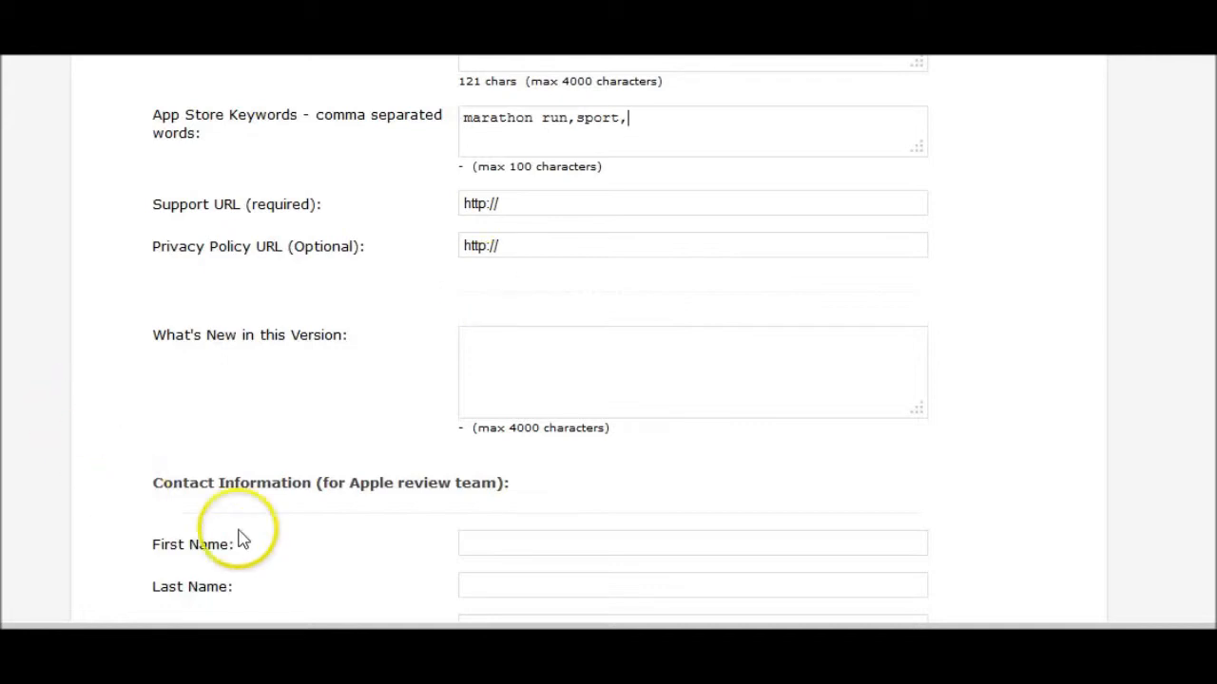
# - Scroll the App Store Properties page to read the missing-contact errors, then back to Contact Information
pyautogui.scroll(-3, 529, 503)
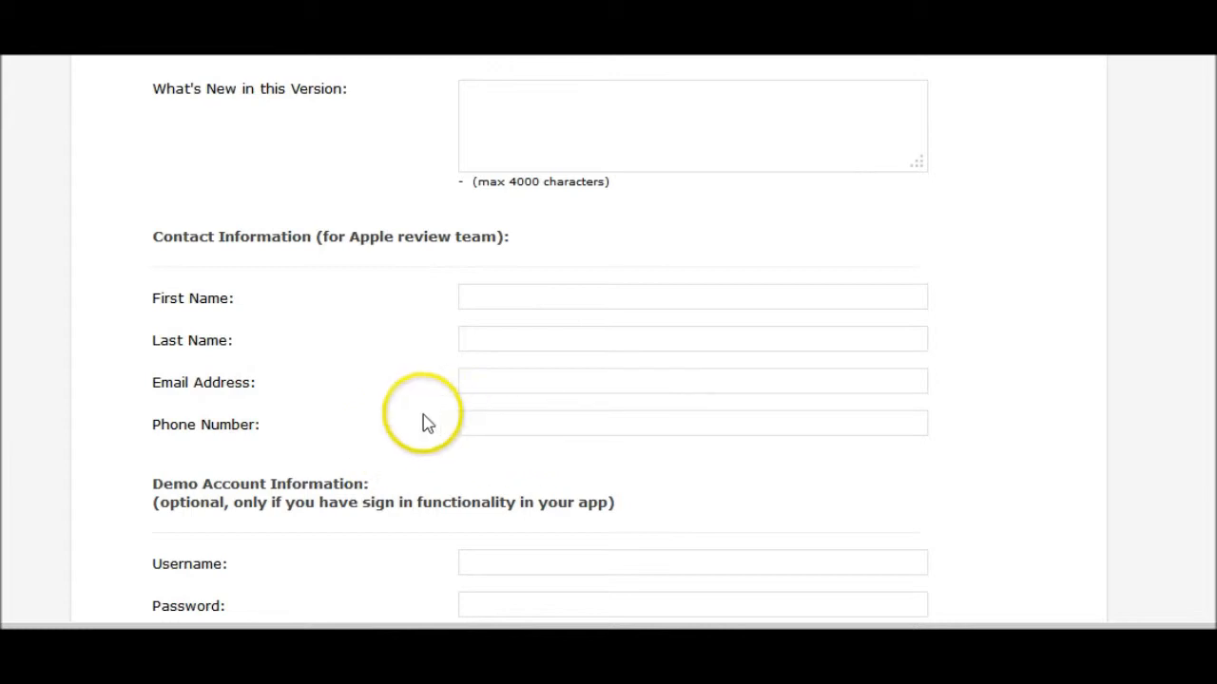
pyautogui.scroll(-3, 652, 450)
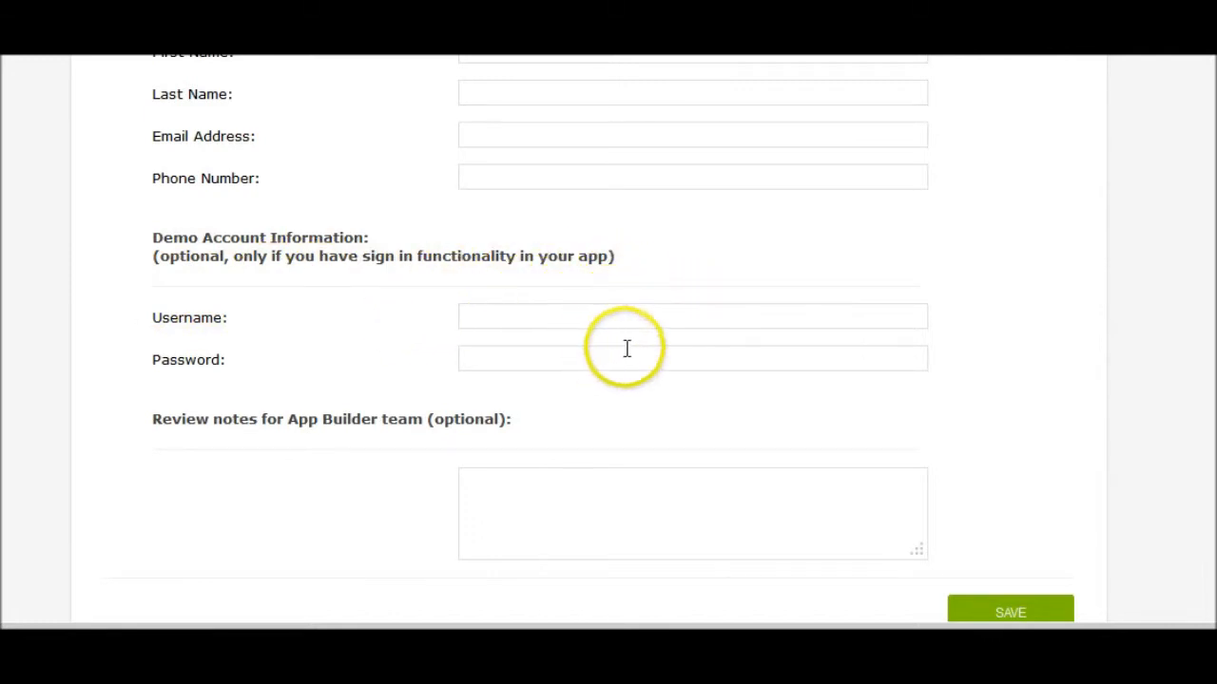
pyautogui.scroll(-4, 717, 369)
pyautogui.scroll(-1, 727, 366)
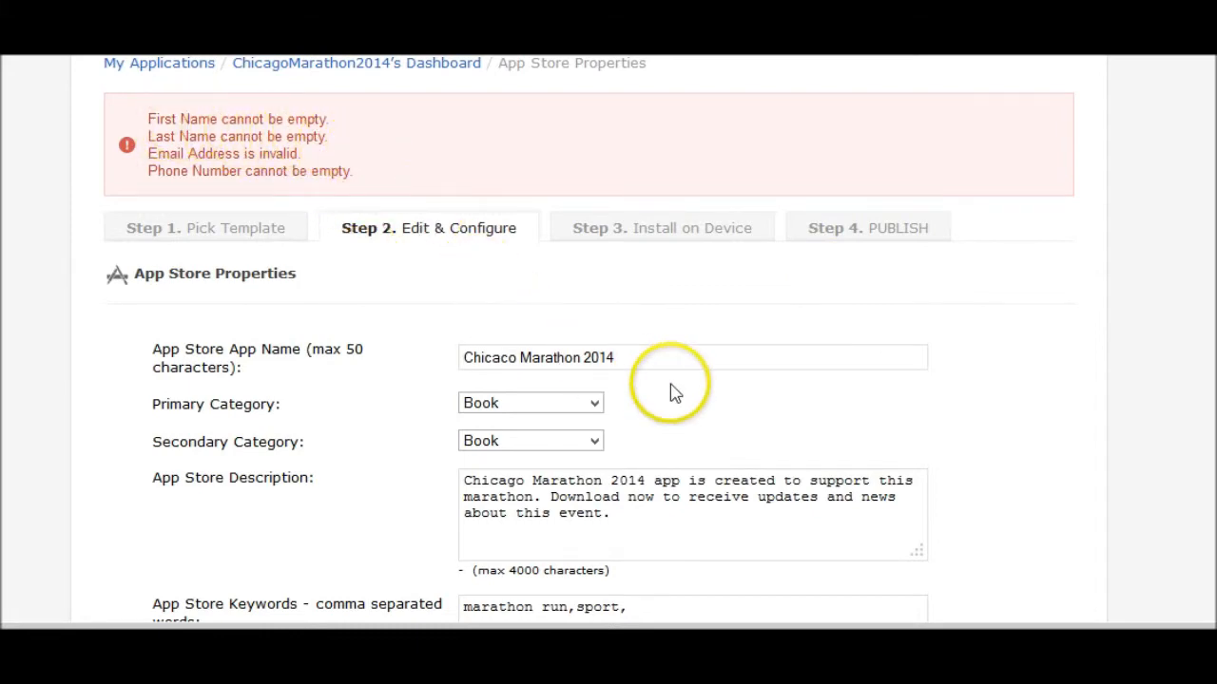
pyautogui.scroll(-12, 674, 385)
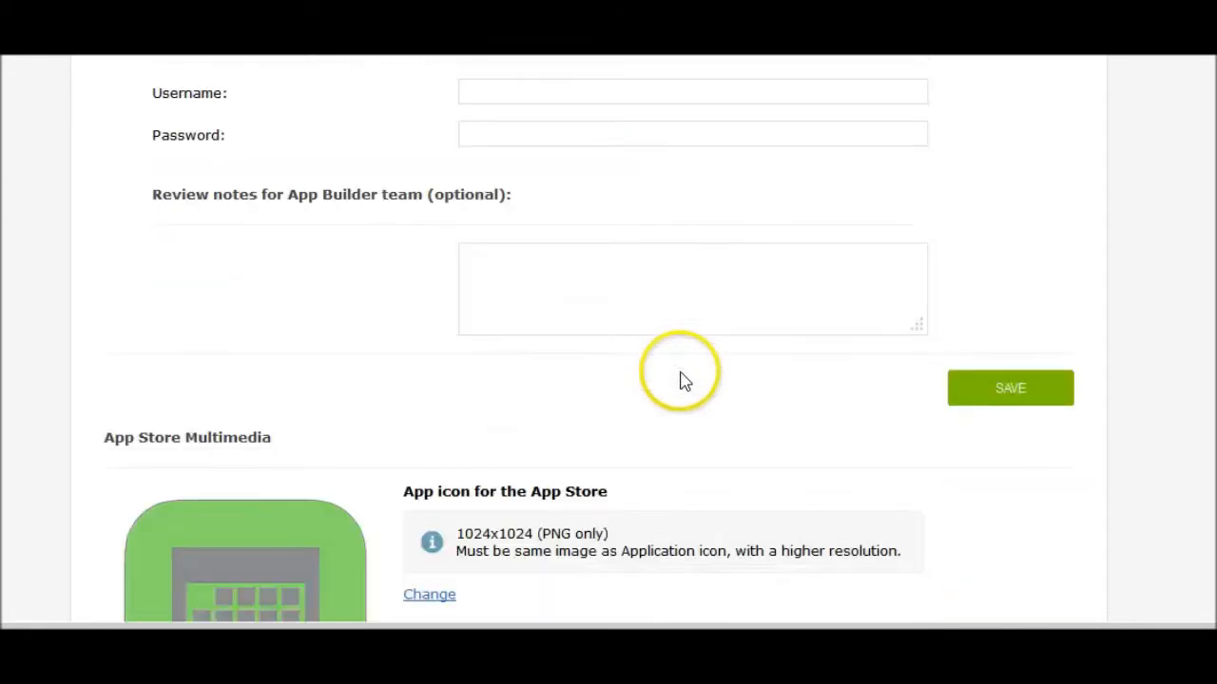
pyautogui.scroll(-3, 683, 380)
pyautogui.scroll(4, 680, 375)
pyautogui.scroll(5, 680, 371)
pyautogui.scroll(8, 679, 370)
pyautogui.scroll(-4, 679, 373)
pyautogui.scroll(5, 678, 369)
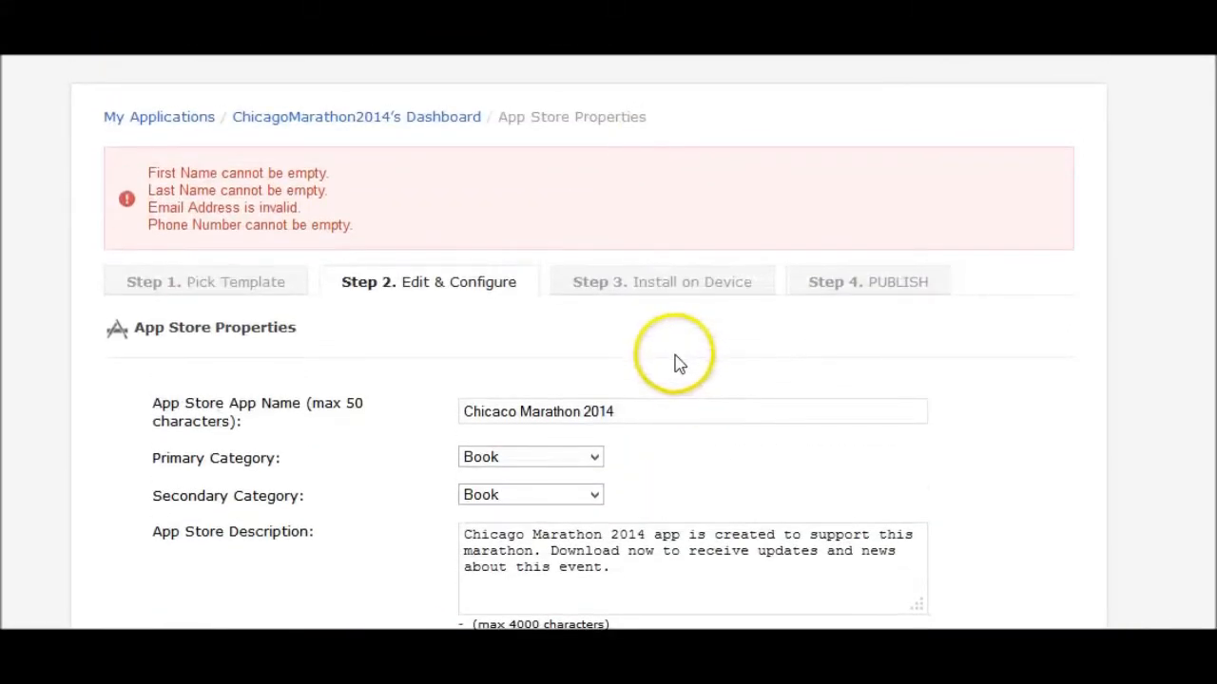
pyautogui.scroll(-2, 675, 363)
pyautogui.scroll(1, 674, 361)
pyautogui.scroll(-3, 673, 361)
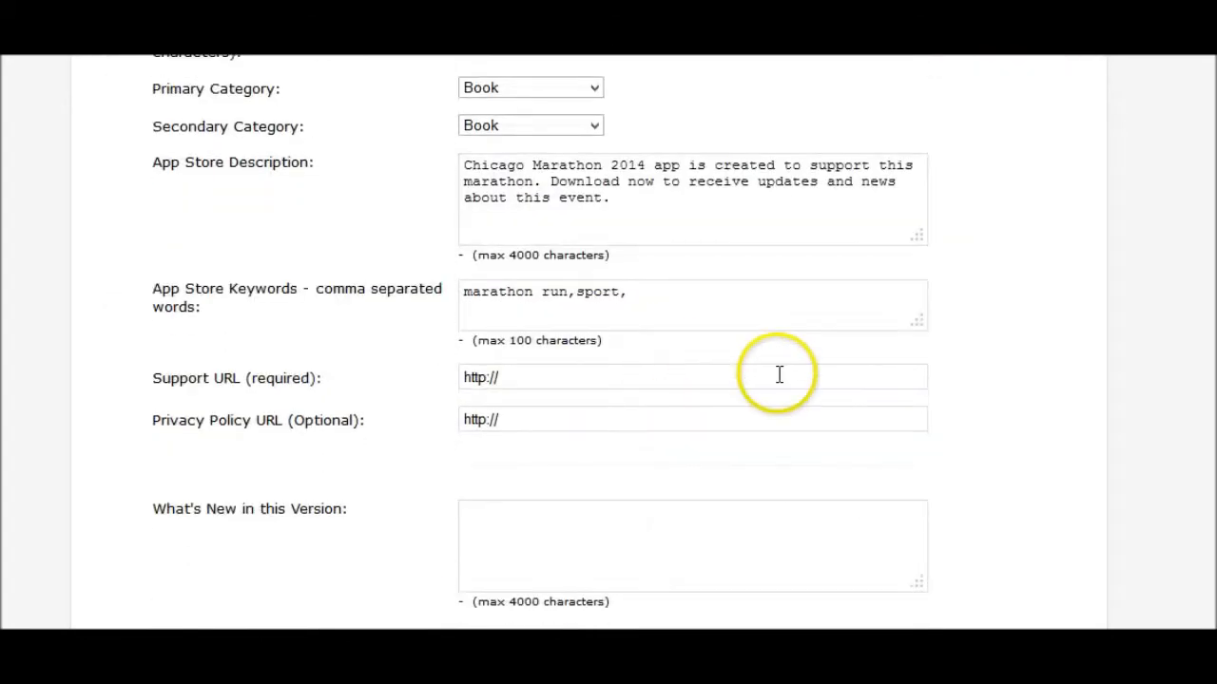
pyautogui.scroll(-10, 758, 384)
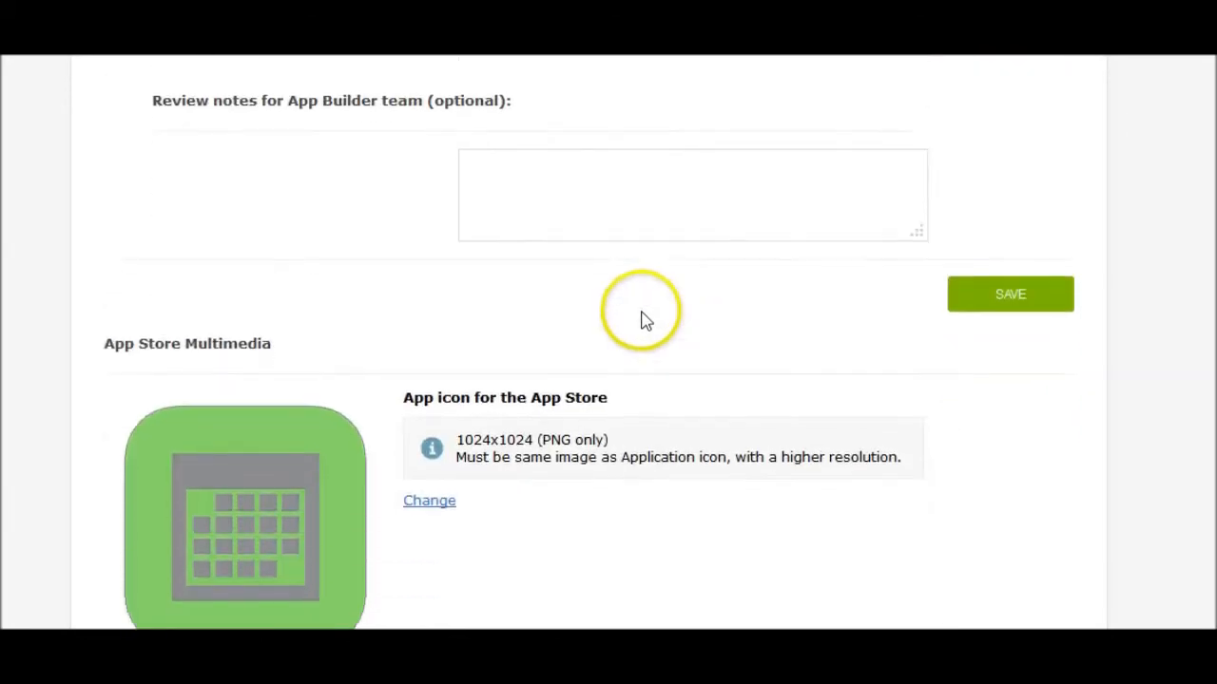
pyautogui.scroll(-1, 574, 258)
pyautogui.scroll(7, 600, 279)
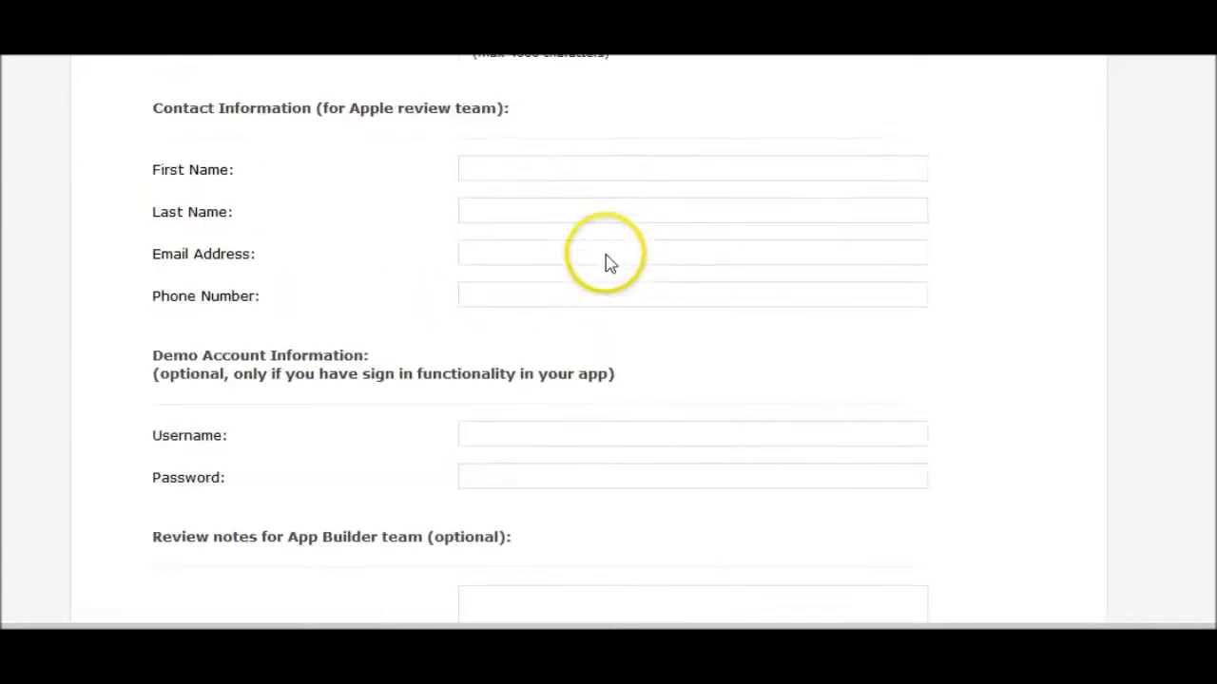
# - Enter the review contact's first name, last name, e-mail address and phone number
pyautogui.click(522, 315)
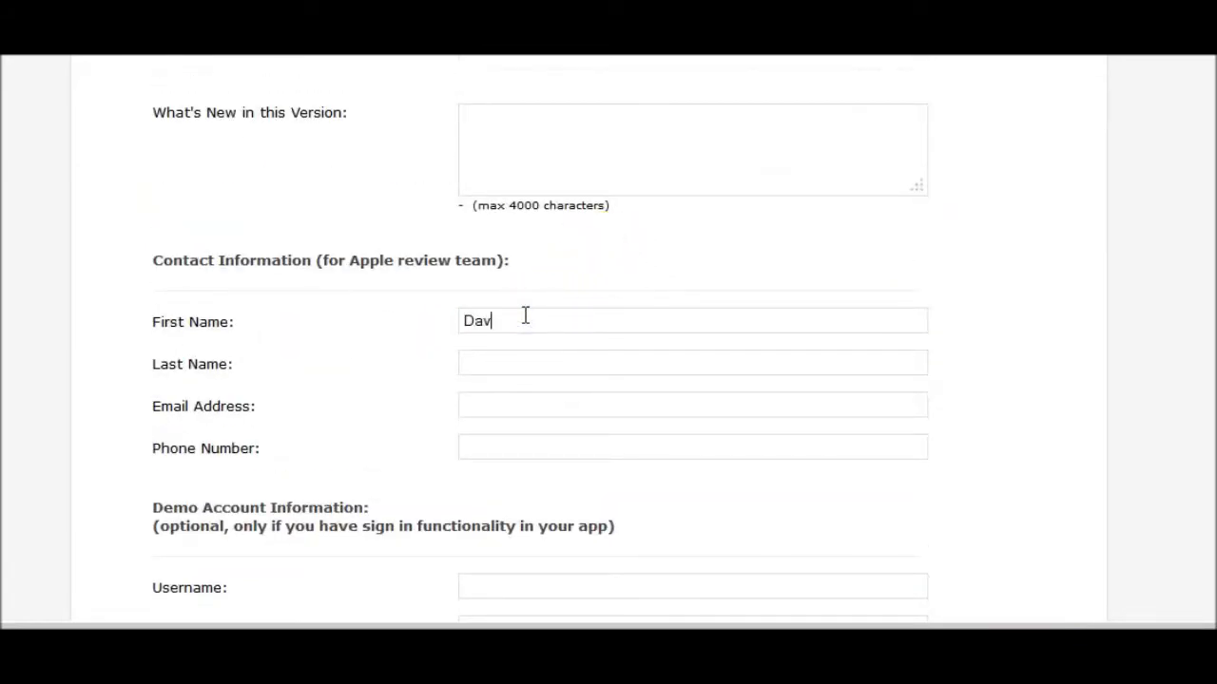
pyautogui.click(499, 354)
pyautogui.click(551, 402)
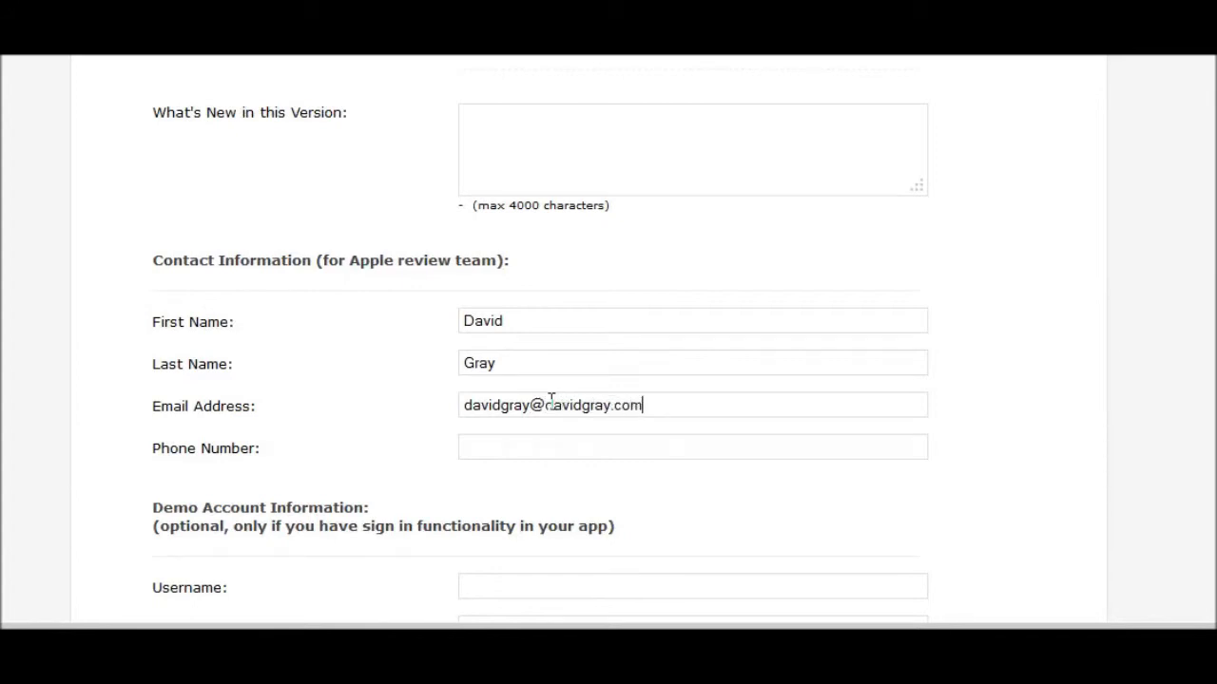
pyautogui.click(523, 438)
pyautogui.scroll(-3, 643, 416)
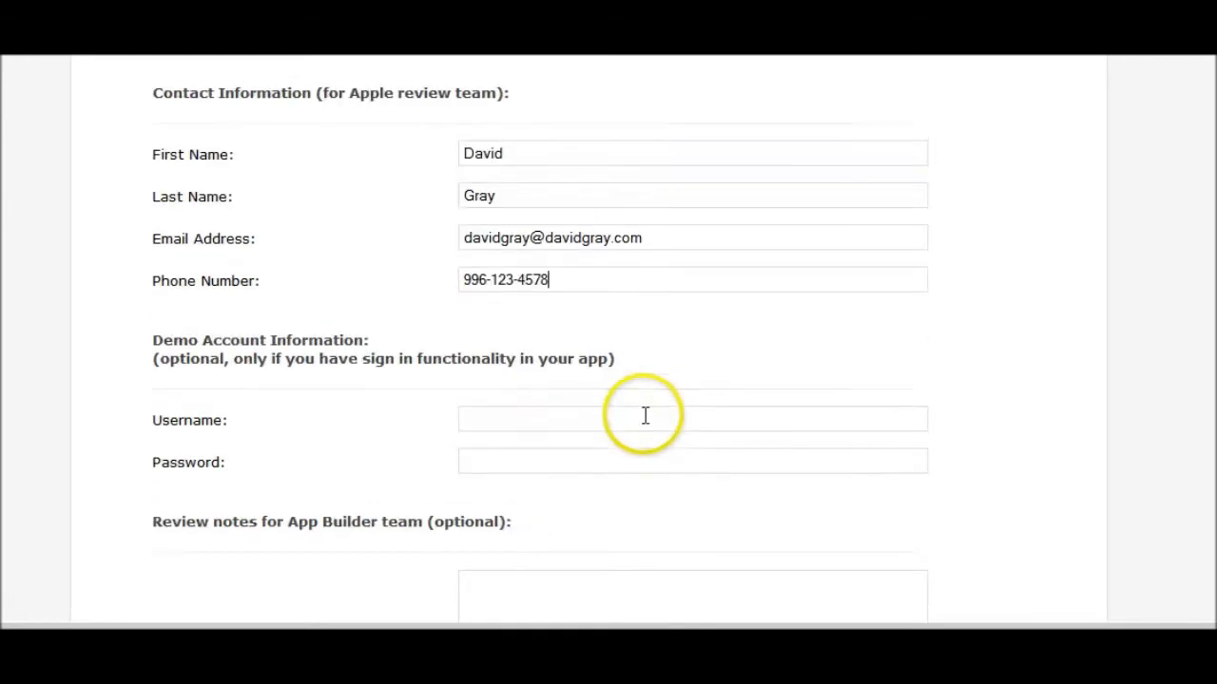
pyautogui.scroll(-4, 665, 390)
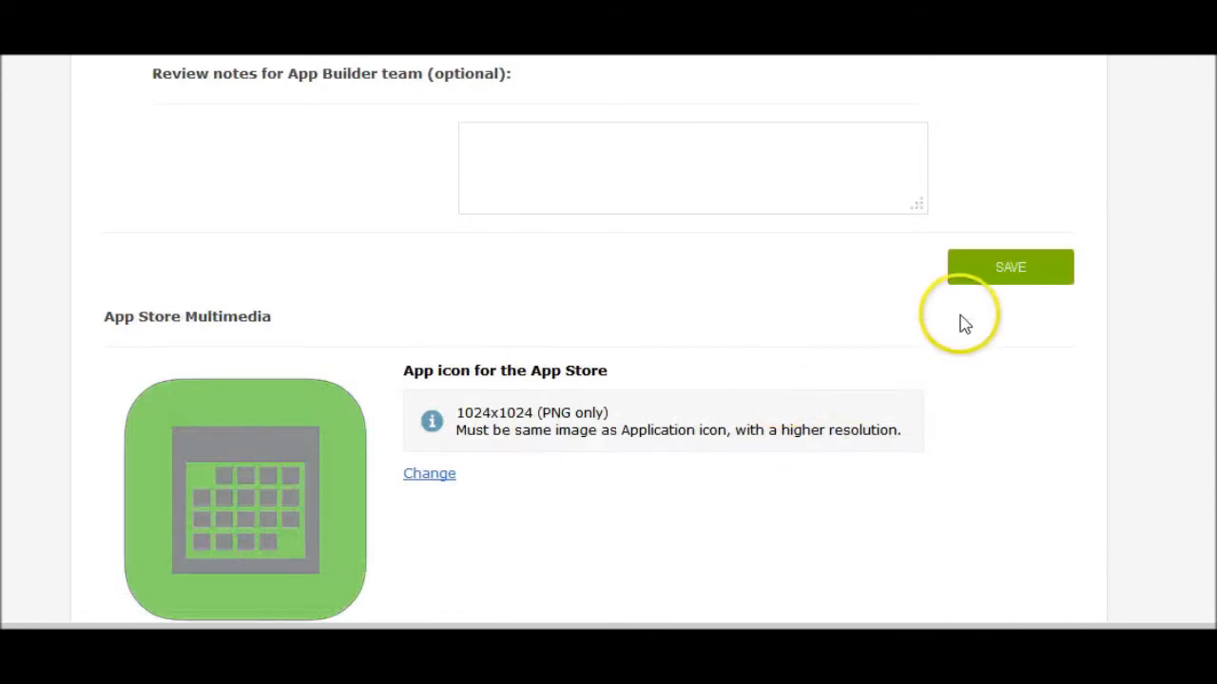
# - Save the completed App Store Properties and finish back on the ChicagoMarathon2014 dashboard
pyautogui.click(1008, 280)
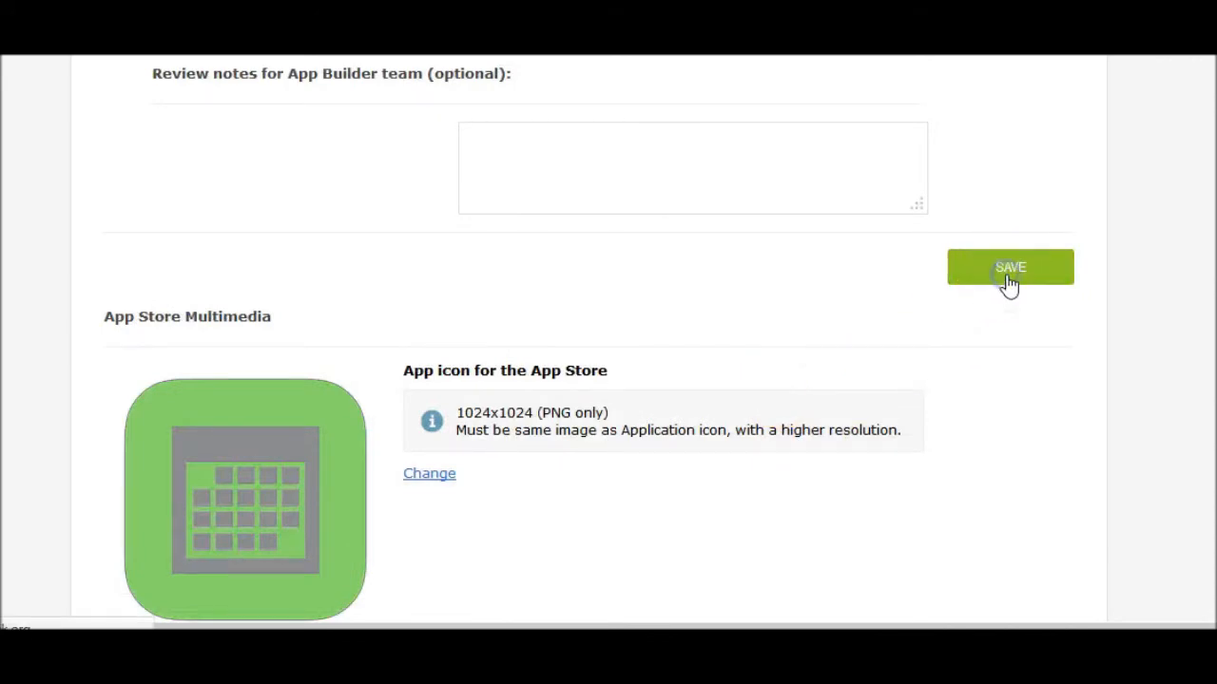
pyautogui.scroll(-10, 956, 345)
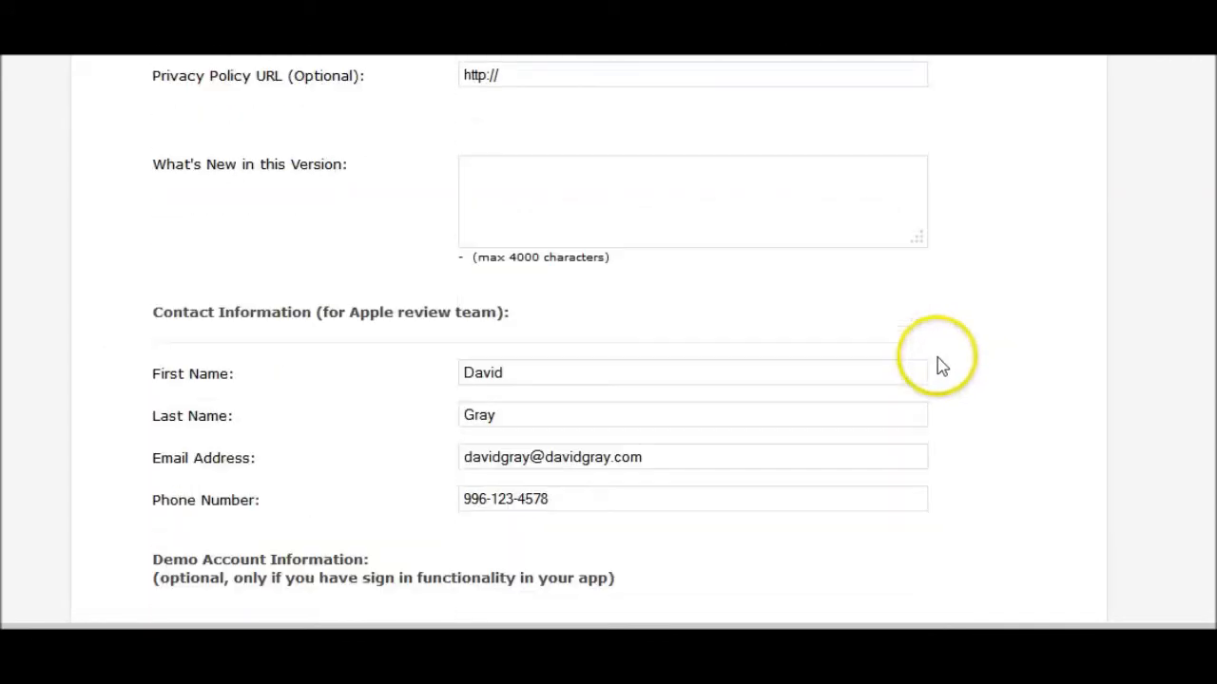
pyautogui.scroll(-4, 958, 356)
pyautogui.click(1036, 567)
pyautogui.scroll(-4, 1005, 532)
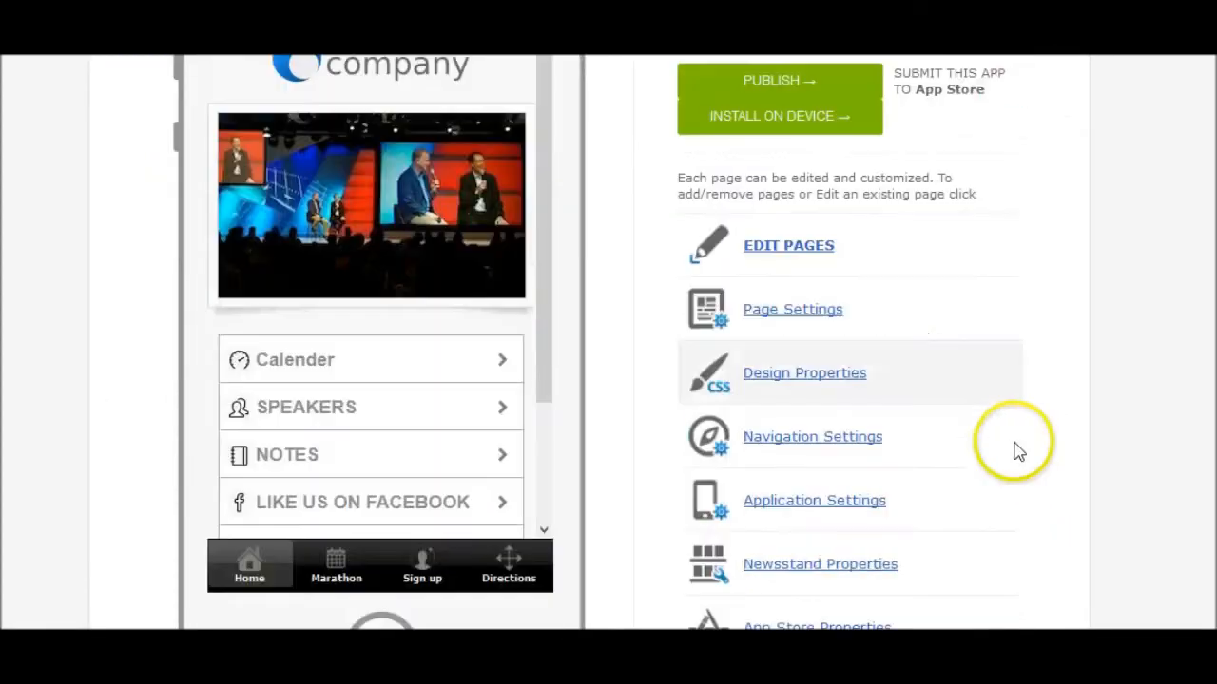
pyautogui.scroll(-4, 926, 424)
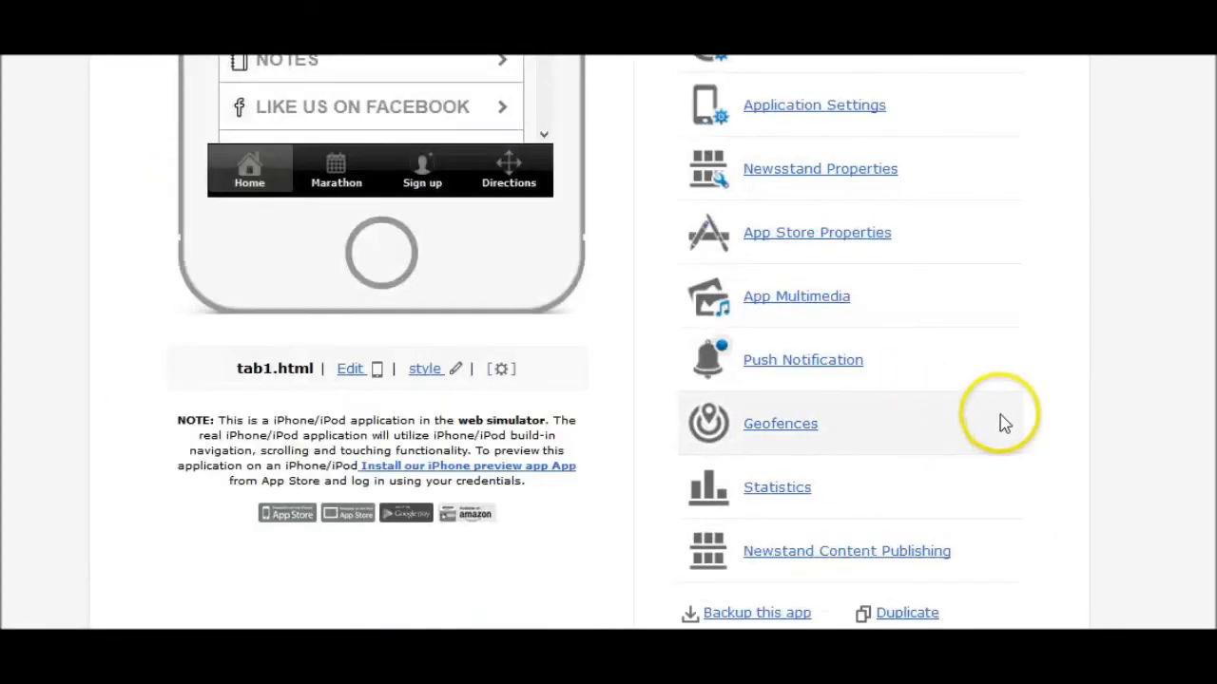
pyautogui.scroll(-1, 1002, 421)
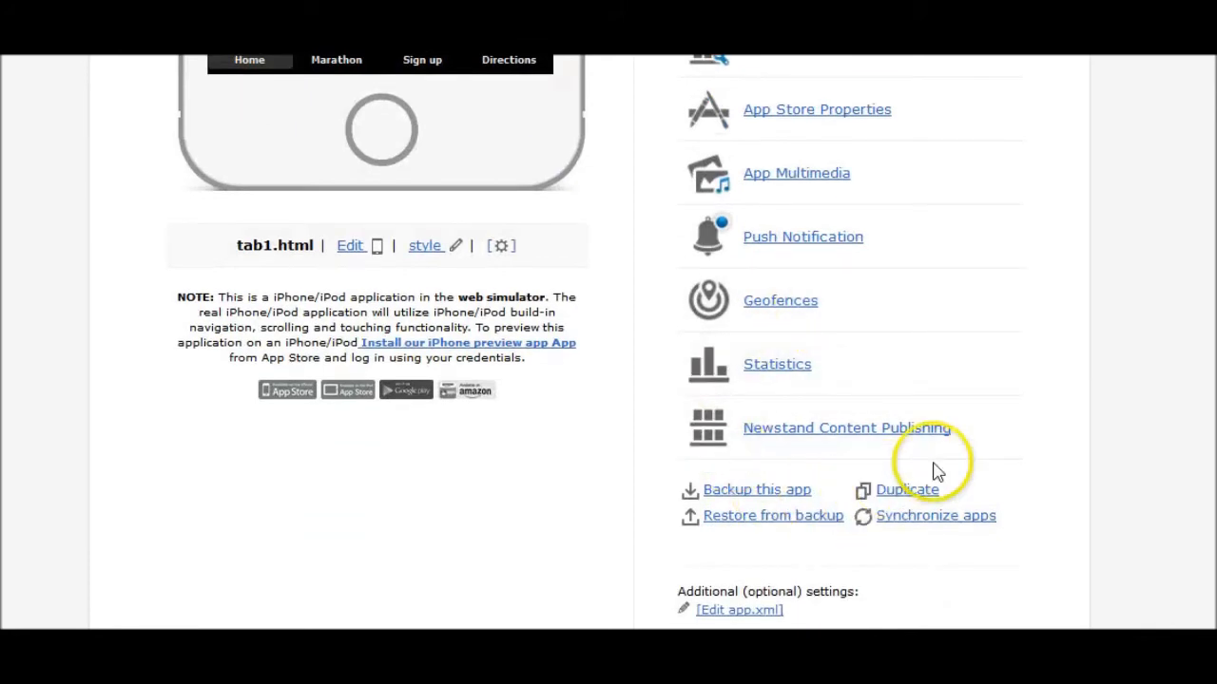
pyautogui.scroll(3, 1010, 314)
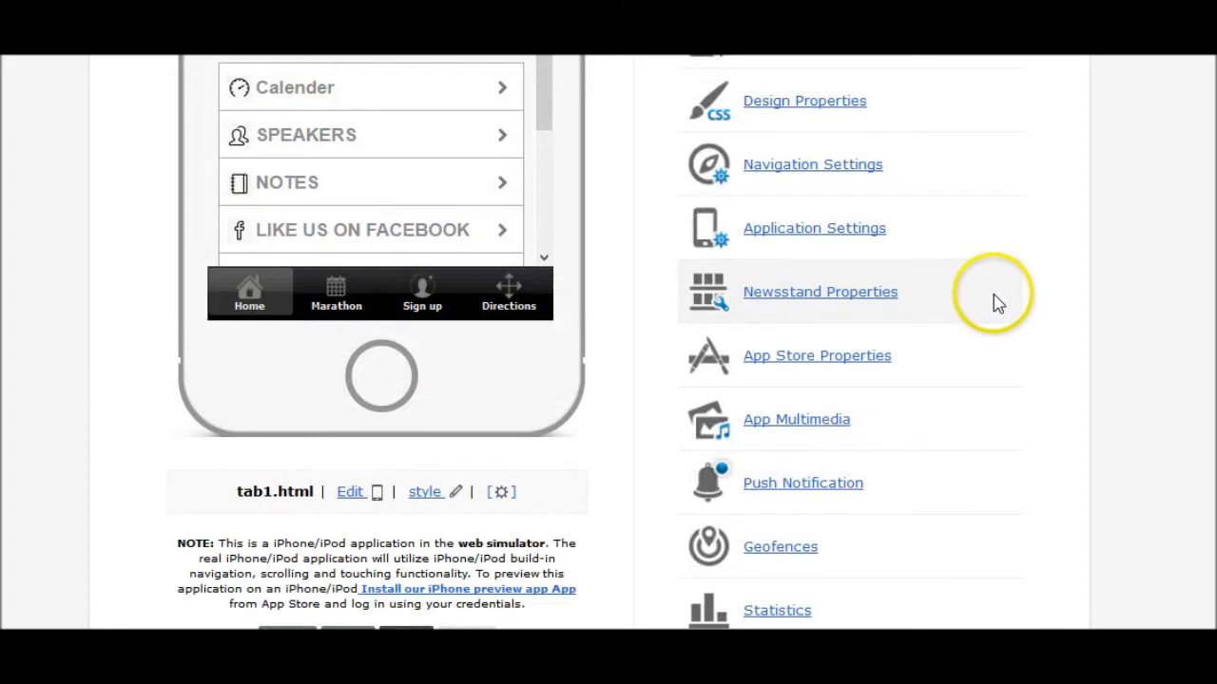